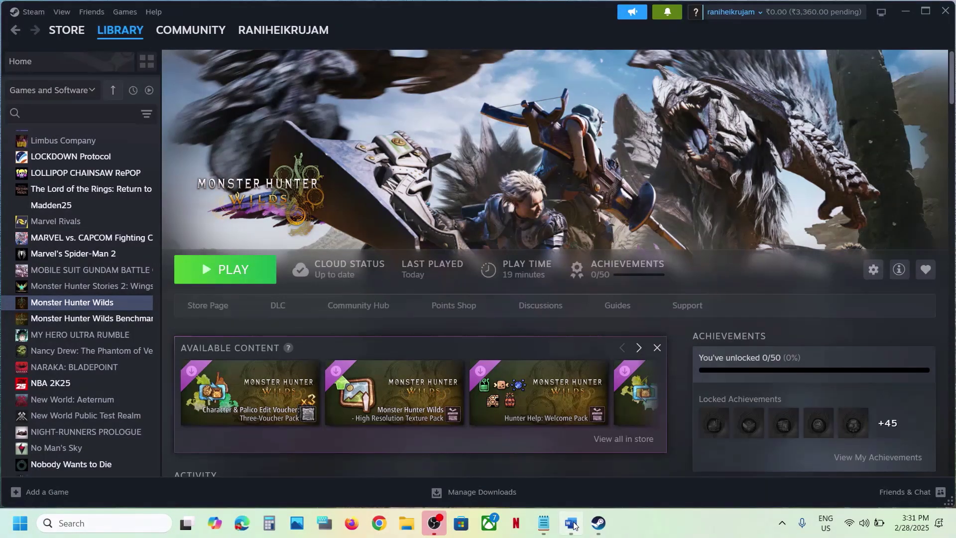
Review the Steam menu's Exit option and search Windows for the Steam app.
left_click(571, 524)
left_click(486, 30)
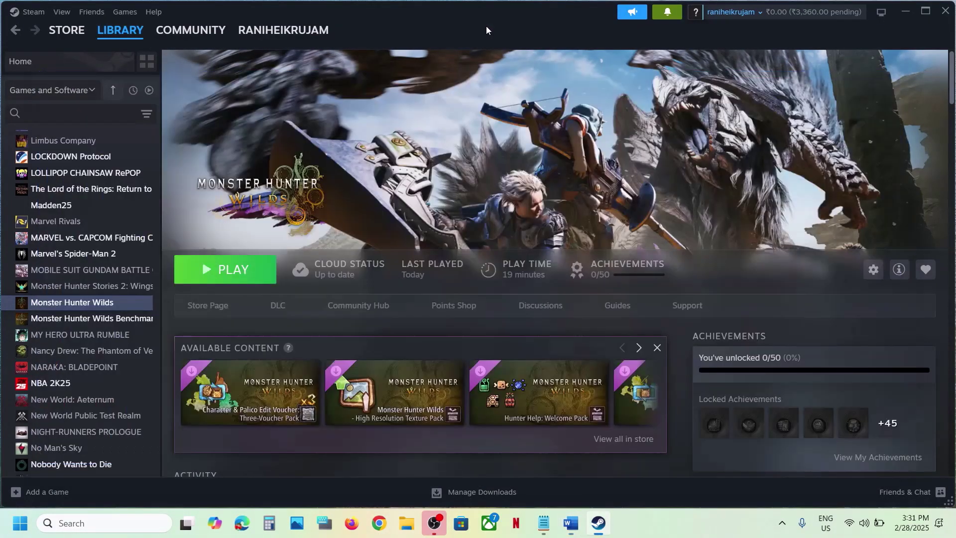
mouse_move(127, 44)
left_click(33, 12)
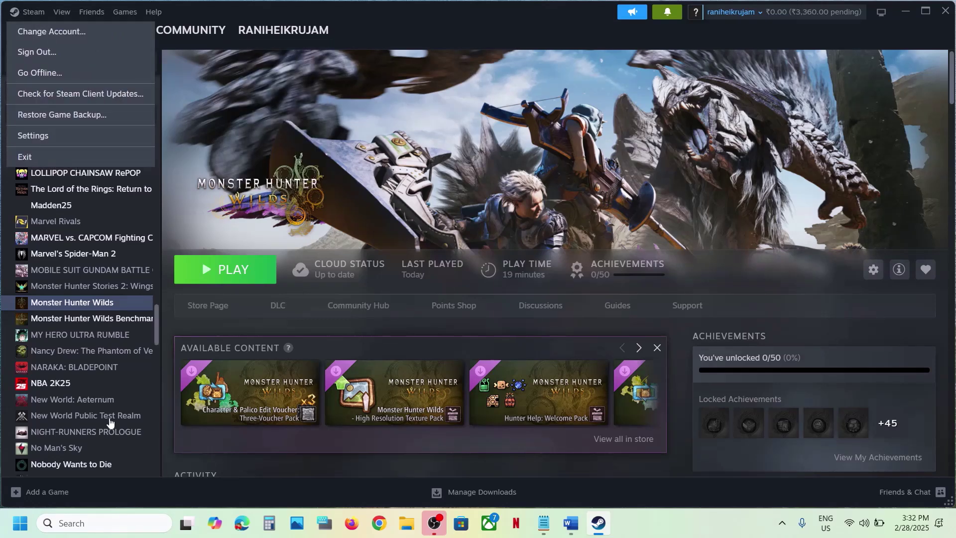
left_click(77, 524)
type("team")
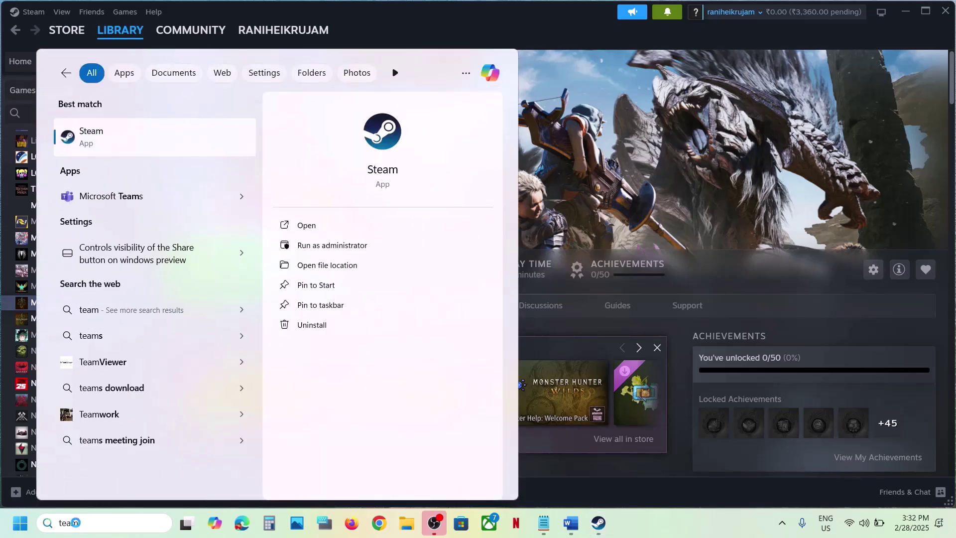
left_click(578, 498)
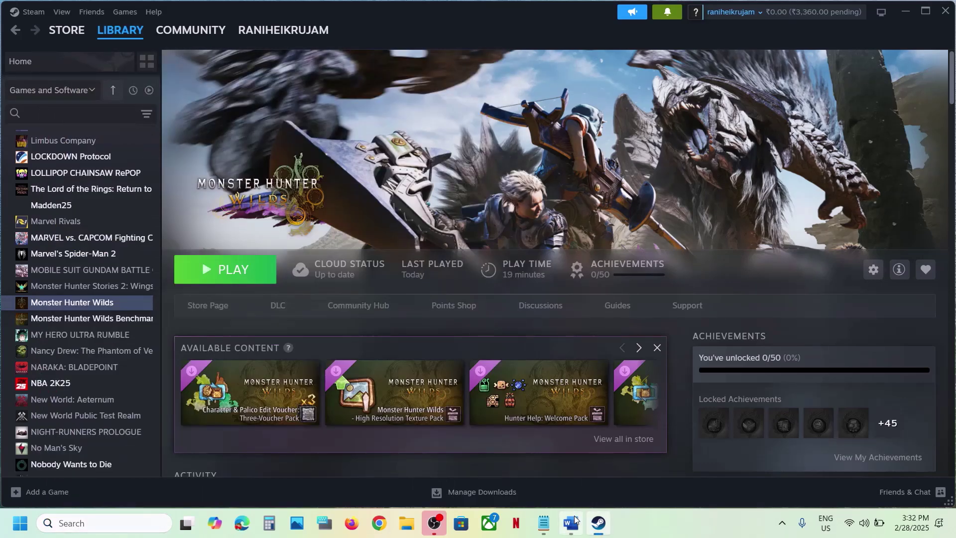
Check the Steam menu again and find the Steam app's Run as administrator option through a Windows search for "steam".
left_click(575, 519)
left_click(411, 45)
left_click(31, 12)
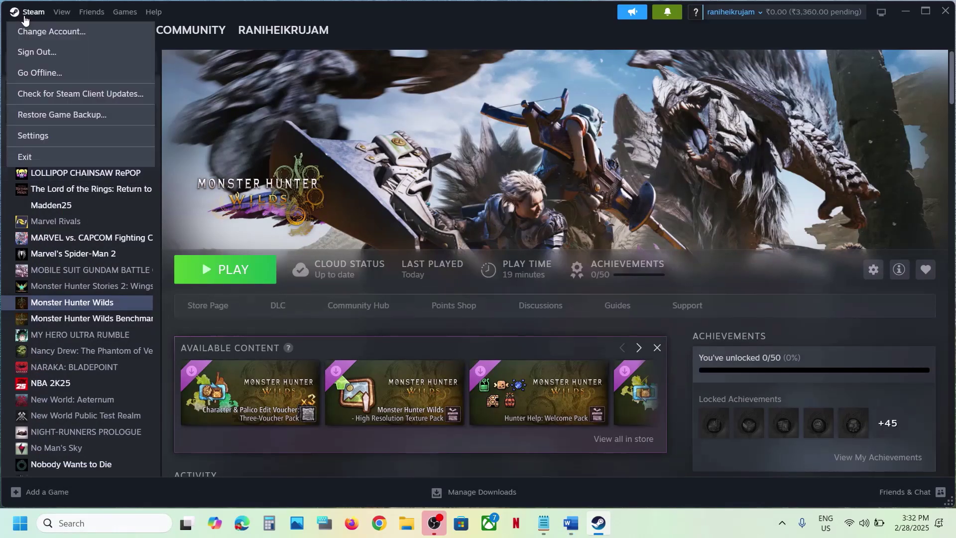
left_click(300, 174)
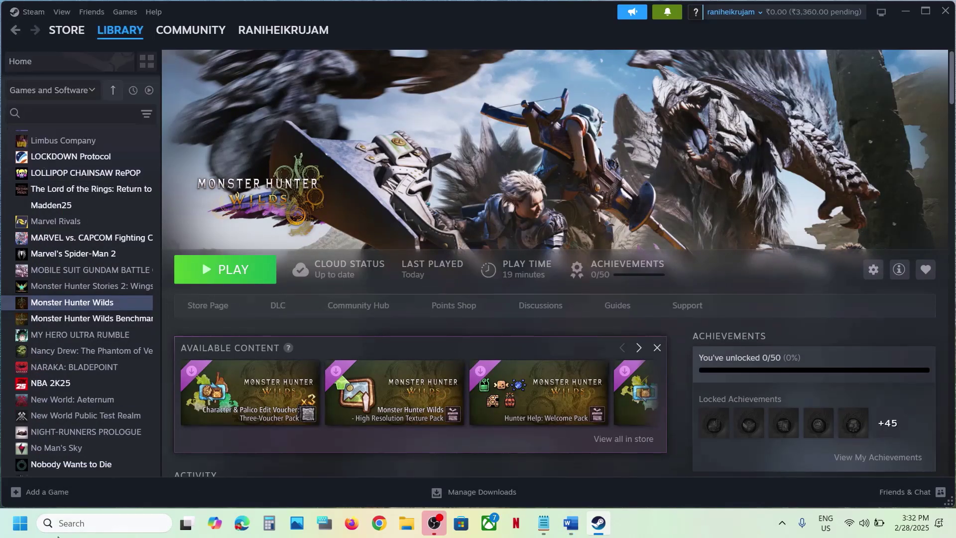
left_click(70, 523)
type("steam")
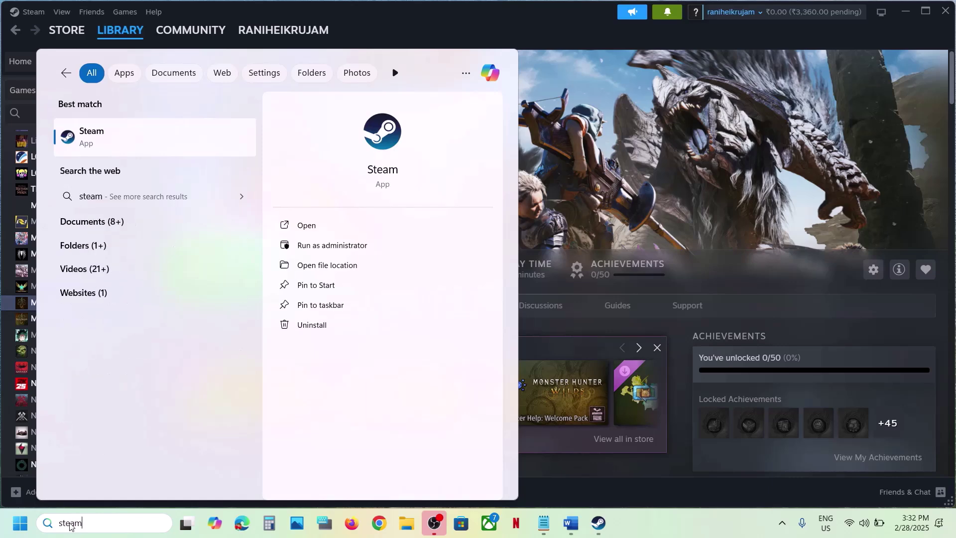
right_click(138, 146)
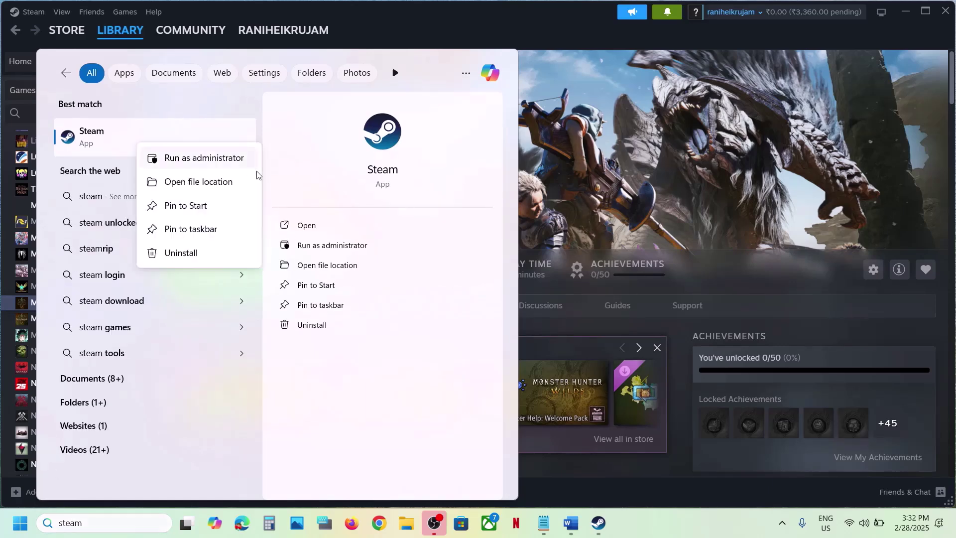
left_click(681, 209)
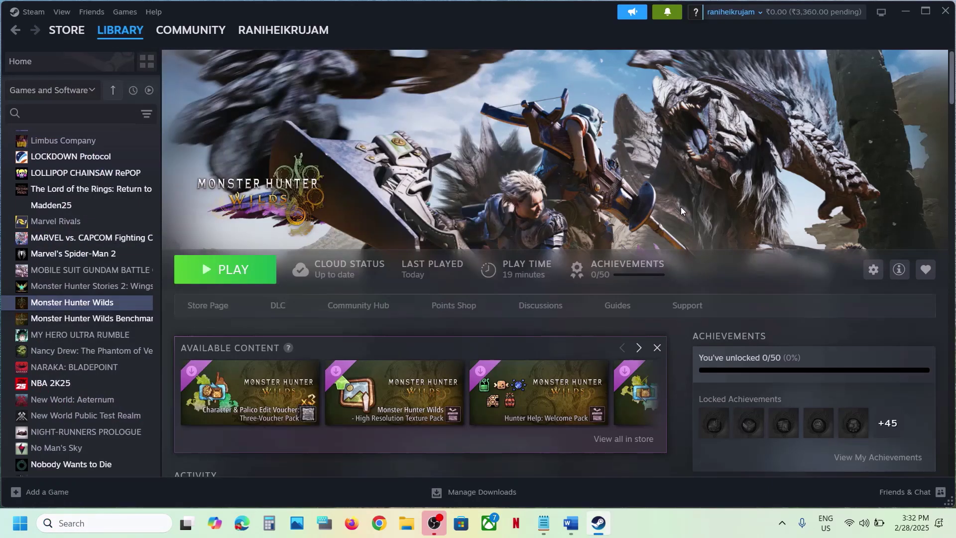
Highlight "restart your PC" in Step 1 of the Word document and view the Windows power options.
left_click(570, 523)
left_click_drag(604, 220, 783, 226)
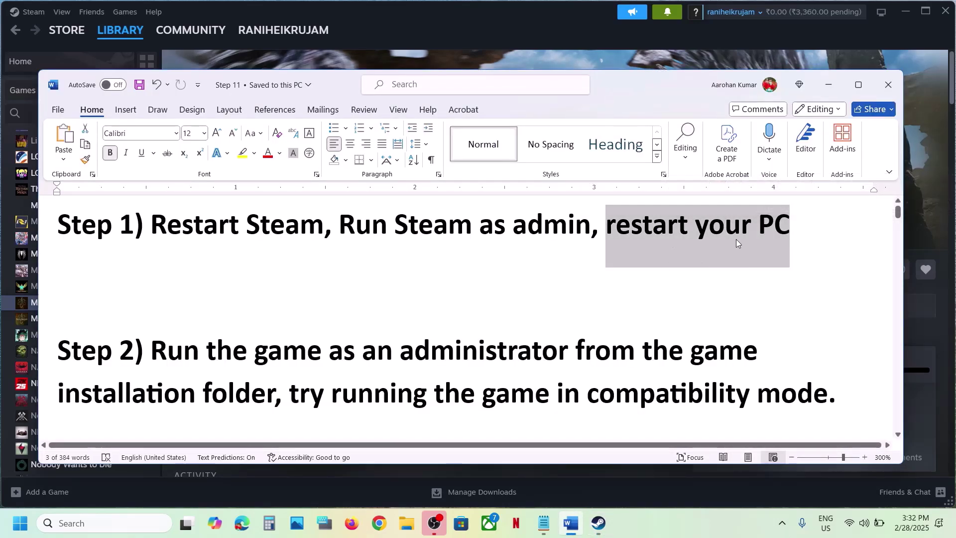
left_click(20, 523)
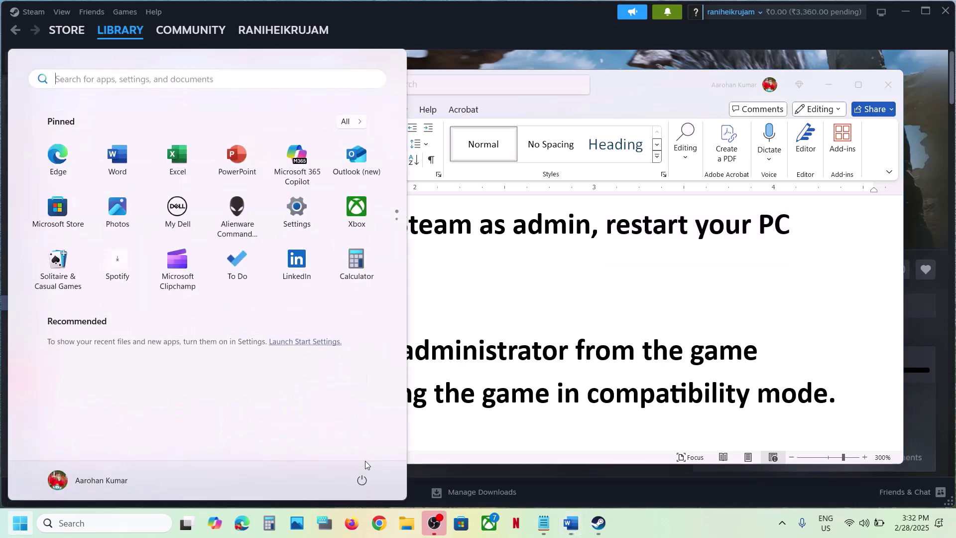
left_click(362, 480)
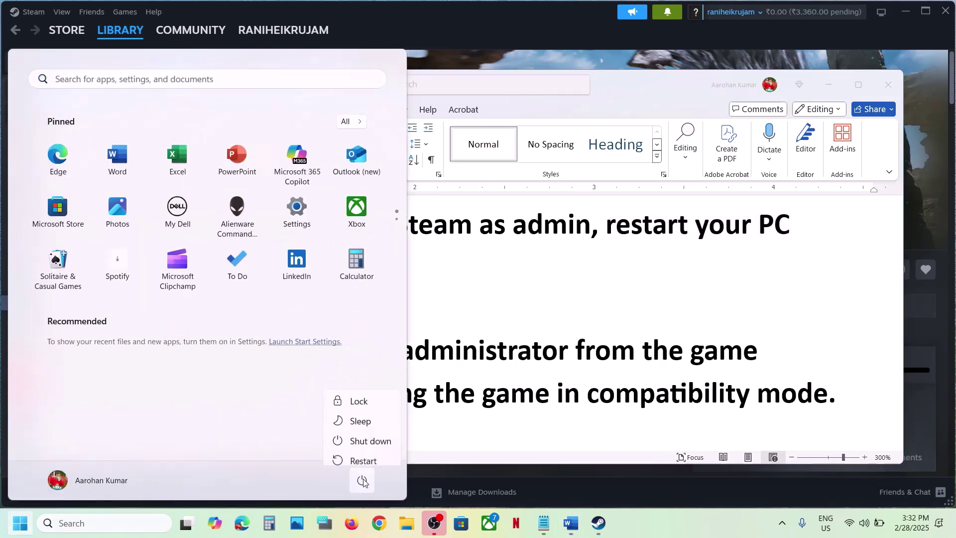
left_click(566, 310)
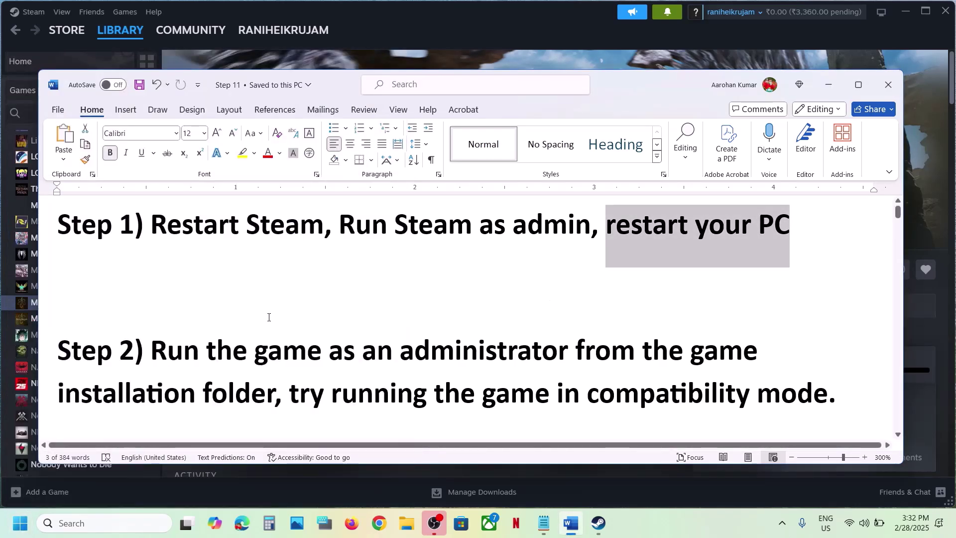
Highlight the Step 2 instruction about running the game as an administrator in the Word document and return to Steam.
scroll(269, 318, "down", 1)
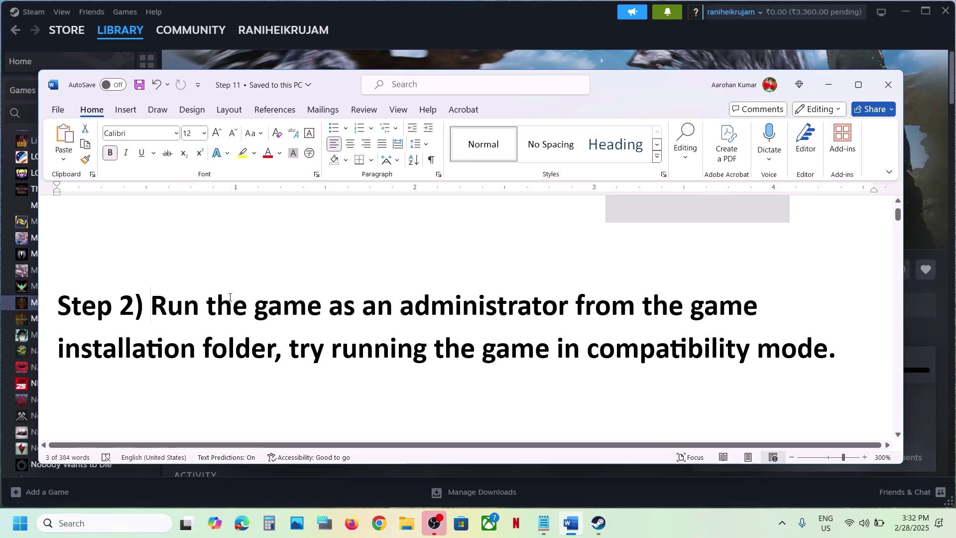
left_click_drag(165, 306, 271, 348)
left_click(431, 25)
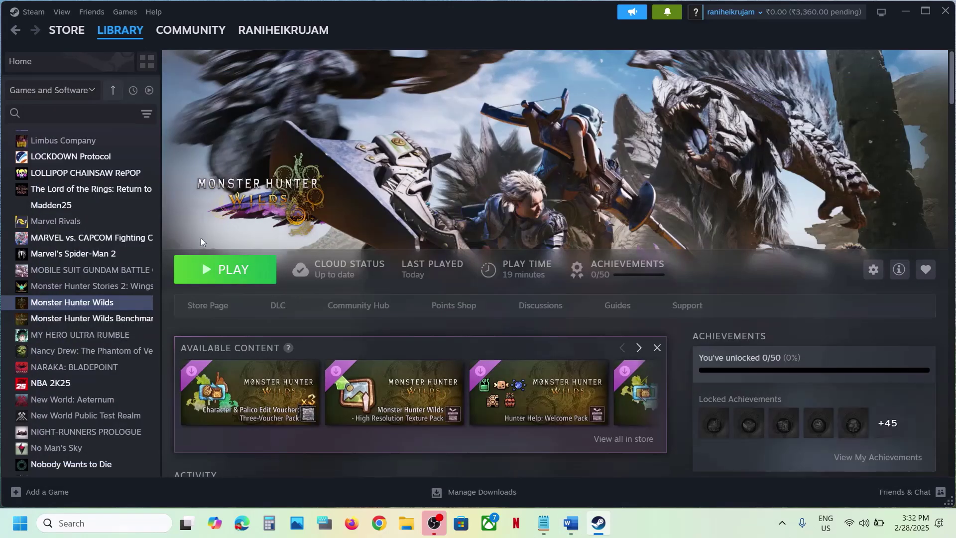
Browse the local files of Monster Hunter Wilds from the Steam library and select the MonsterHunterWilds application.
right_click(105, 304)
mouse_move(141, 376)
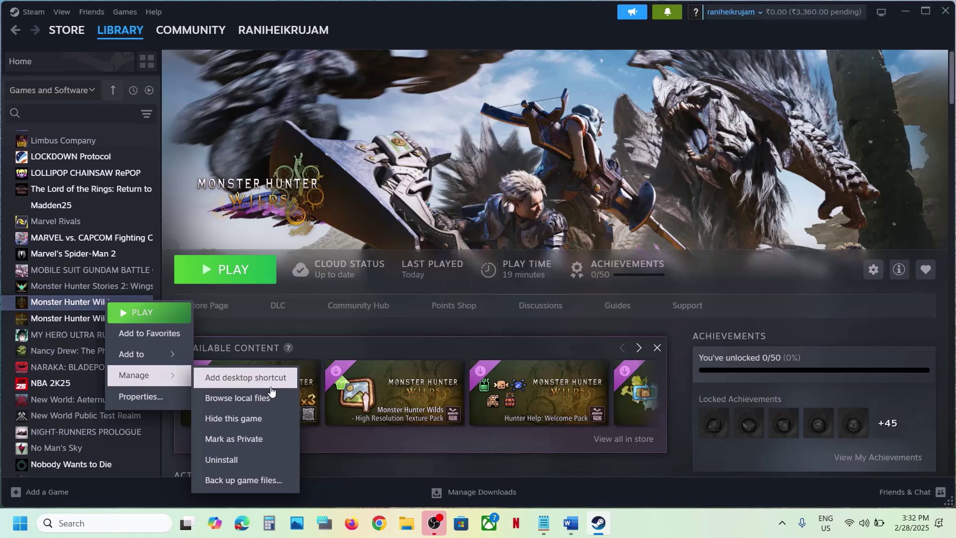
left_click(255, 400)
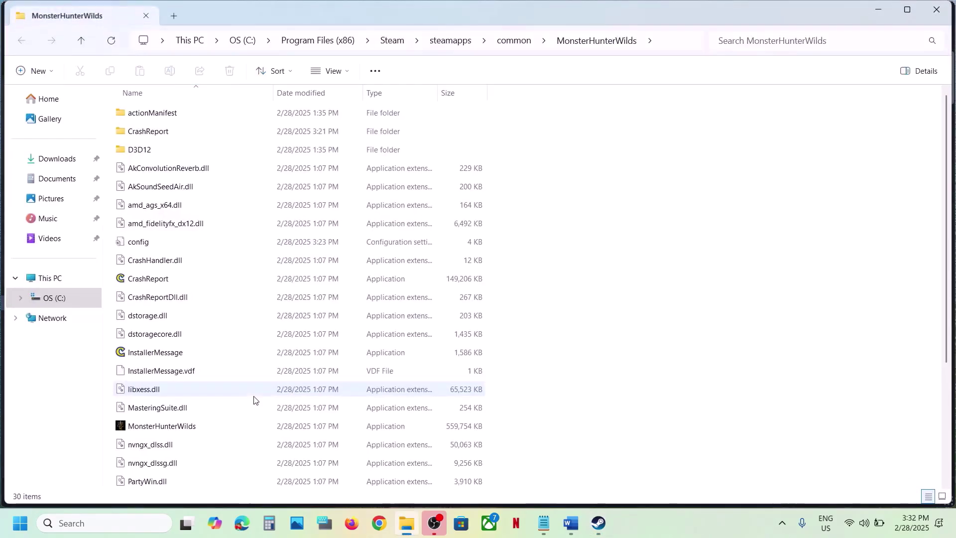
scroll(253, 400, "down", 3)
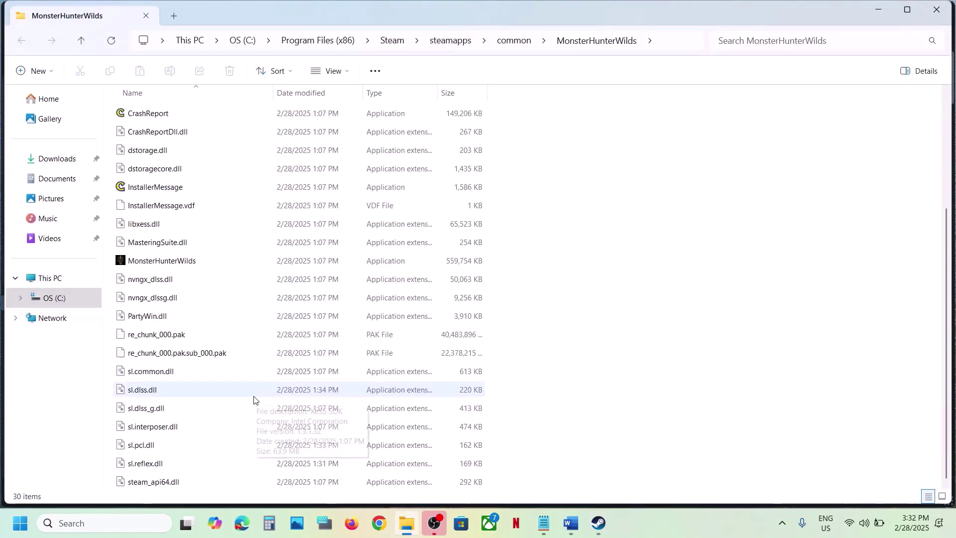
left_click(189, 264)
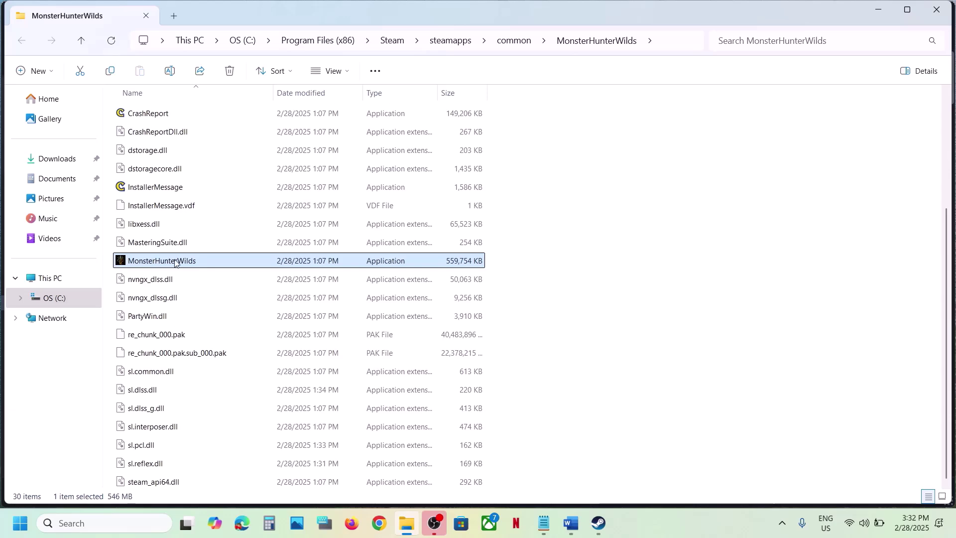
right_click(167, 263)
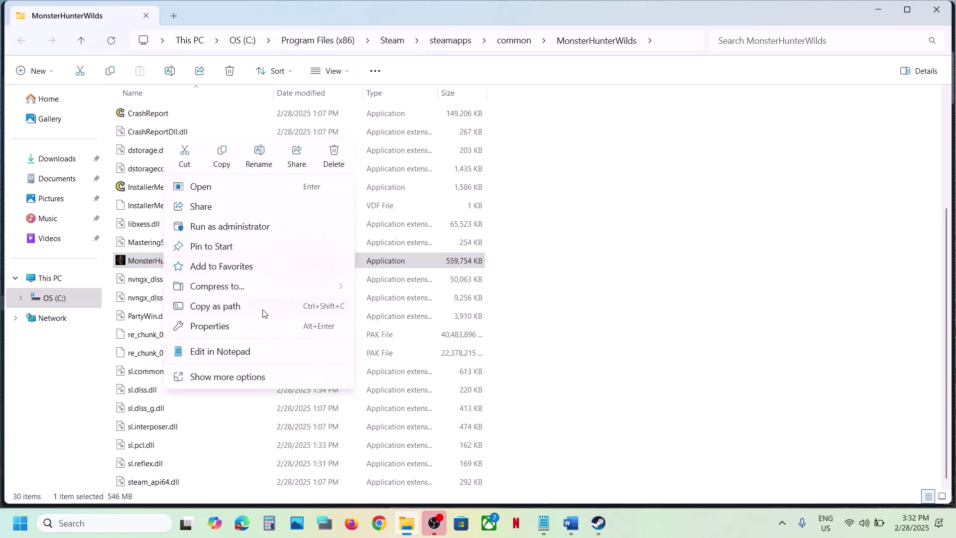
left_click(224, 326)
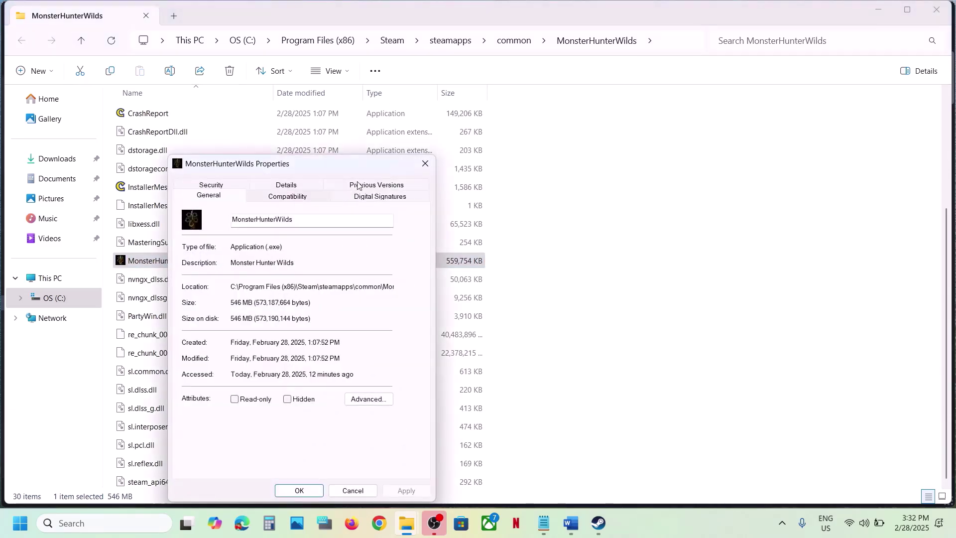
left_click(426, 164)
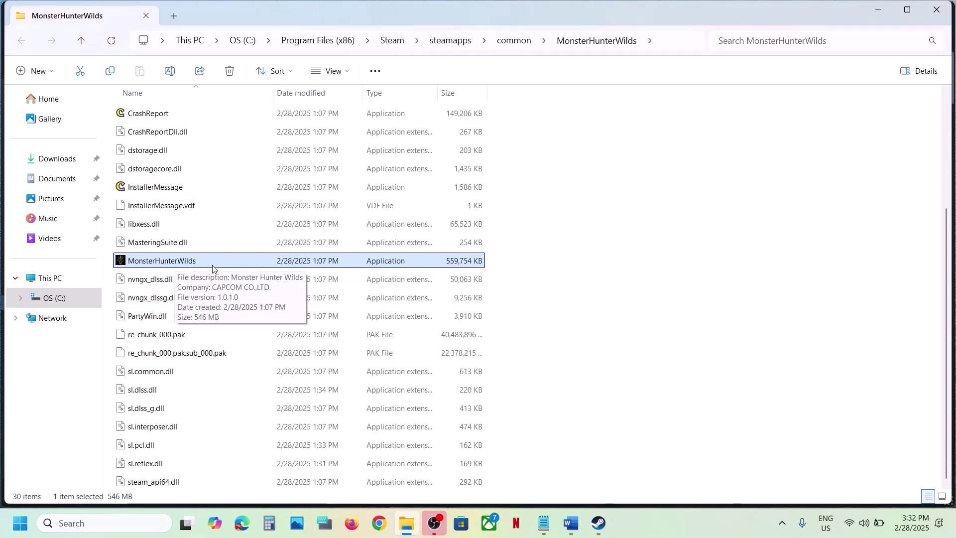
left_click(599, 522)
left_click(598, 523)
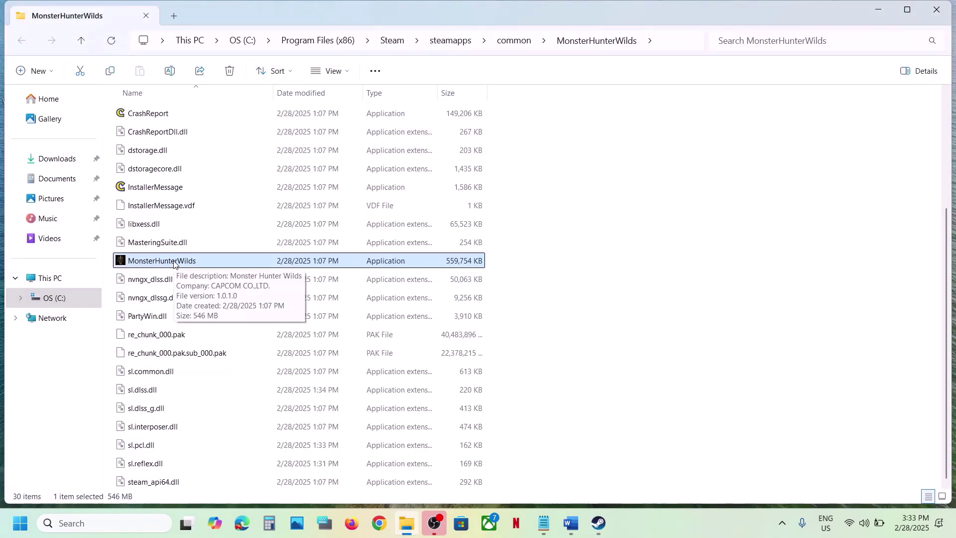
Set the MonsterHunterWilds application to run as an administrator in its compatibility properties and apply the change.
right_click(174, 264)
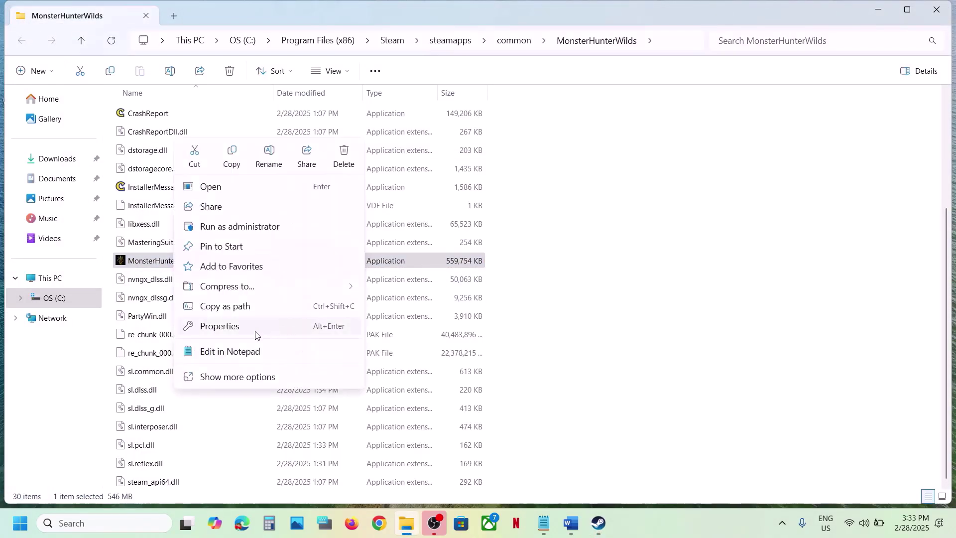
left_click(239, 332)
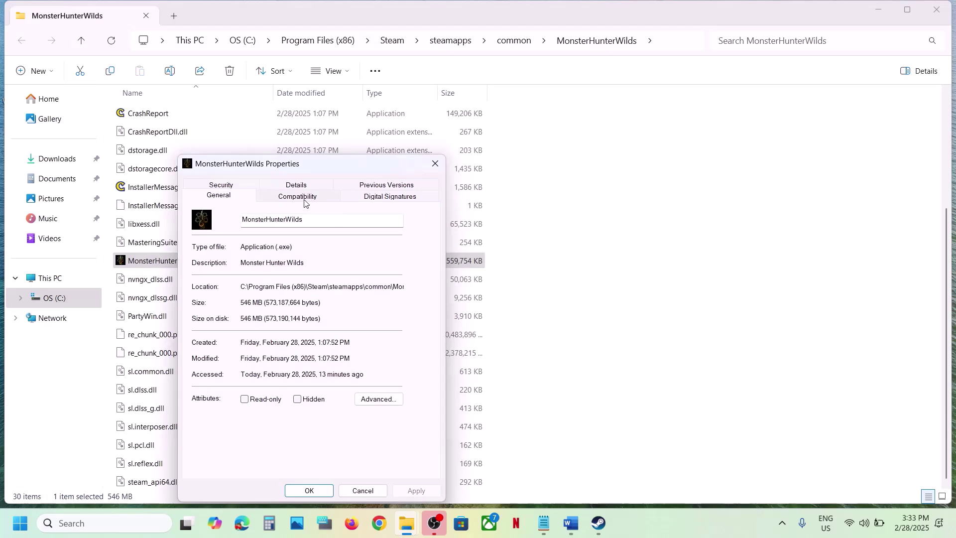
left_click(304, 201)
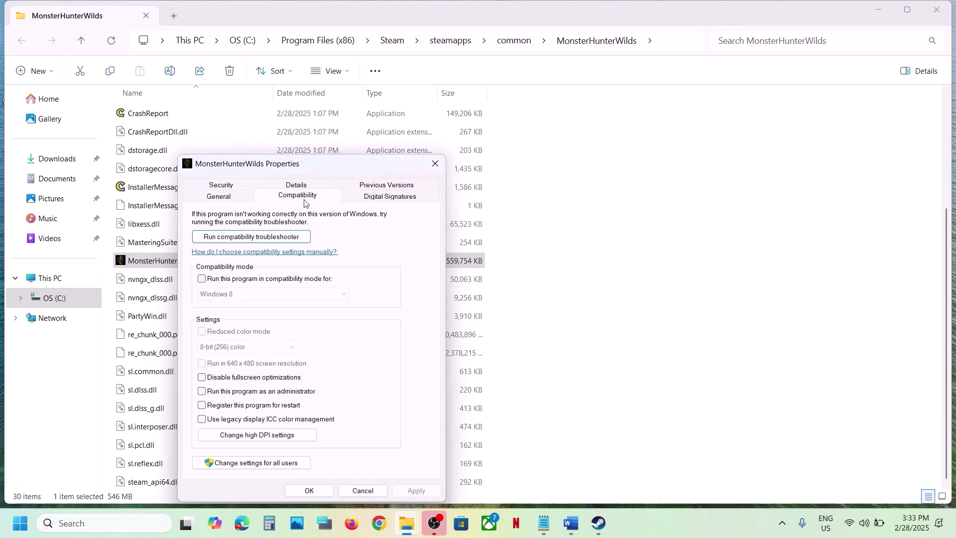
left_click(203, 392)
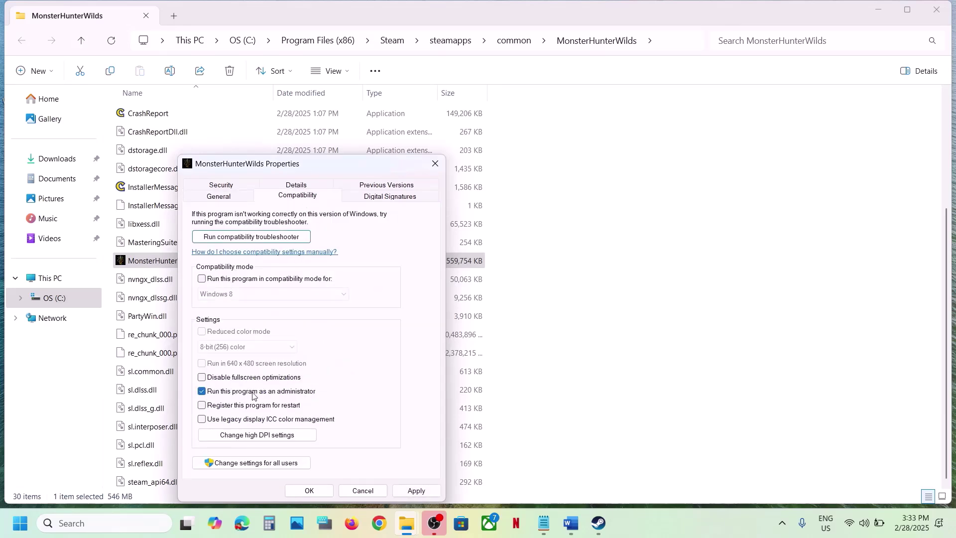
left_click(416, 492)
left_click(311, 491)
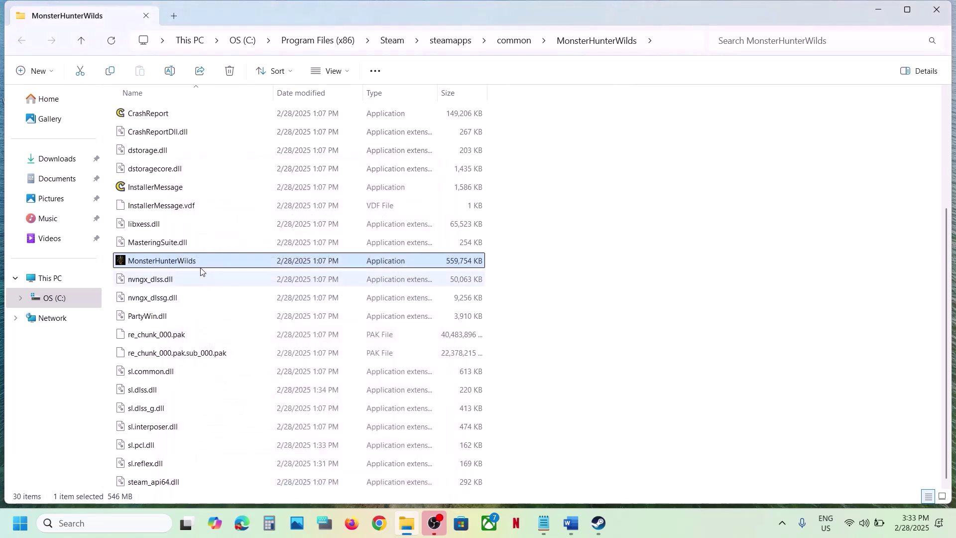
Enable compatibility mode for Windows 8 on the MonsterHunterWilds application and apply the change.
right_click(193, 261)
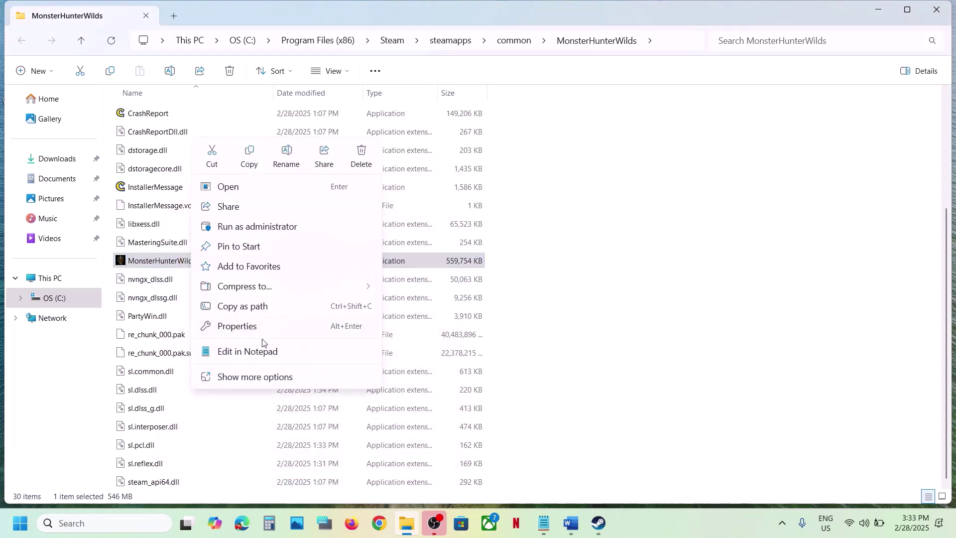
left_click(248, 327)
left_click(306, 200)
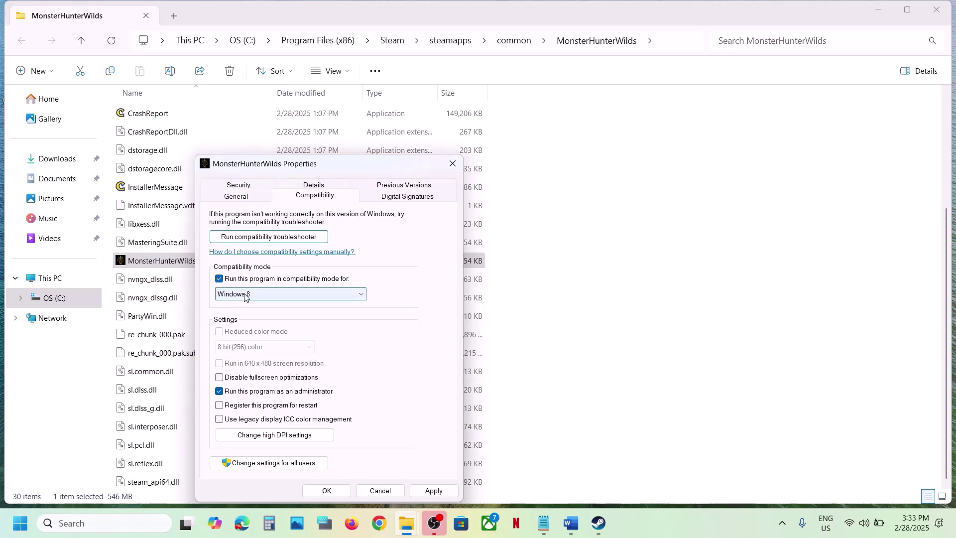
left_click(433, 490)
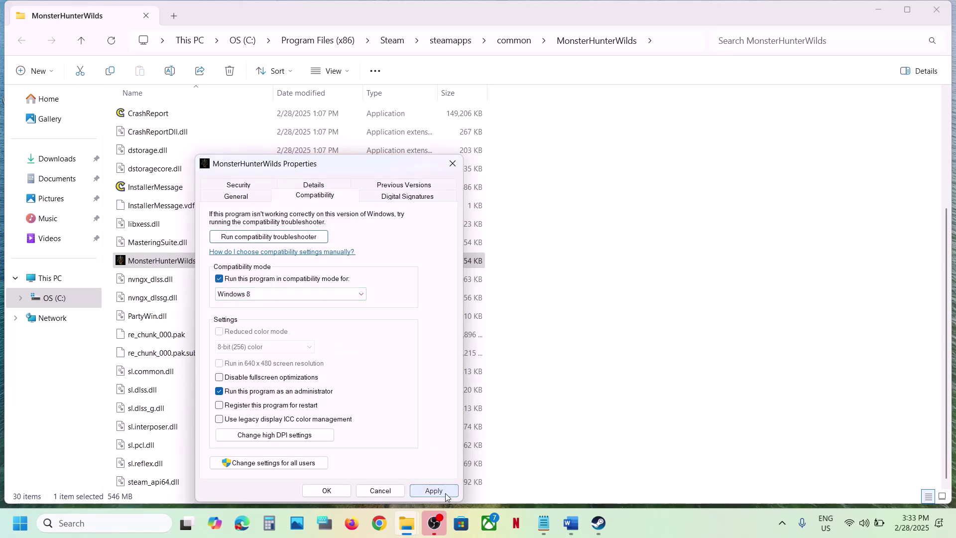
left_click(328, 491)
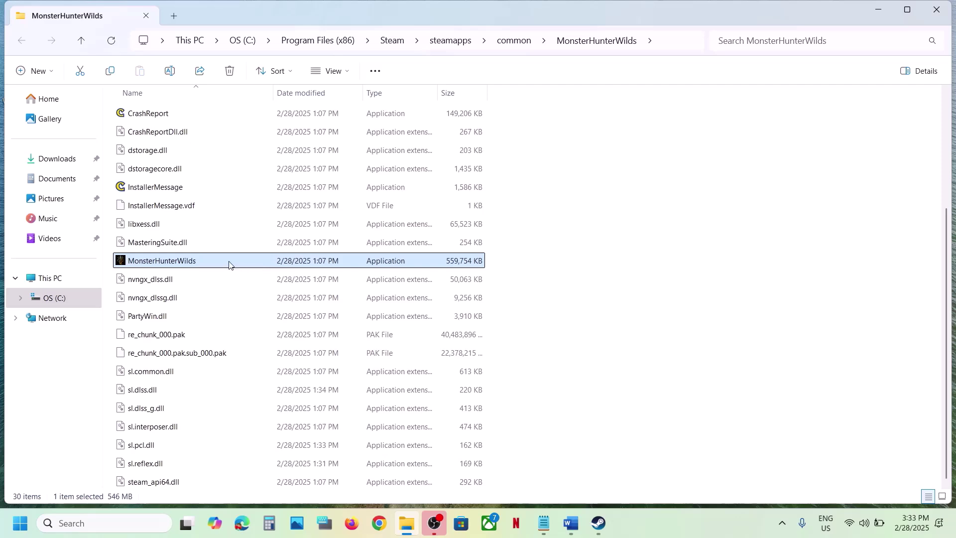
Set the MonsterHunterWilds application's compatibility mode to Windows 7, disable fullscreen optimizations, and apply the changes.
right_click(193, 258)
left_click(253, 326)
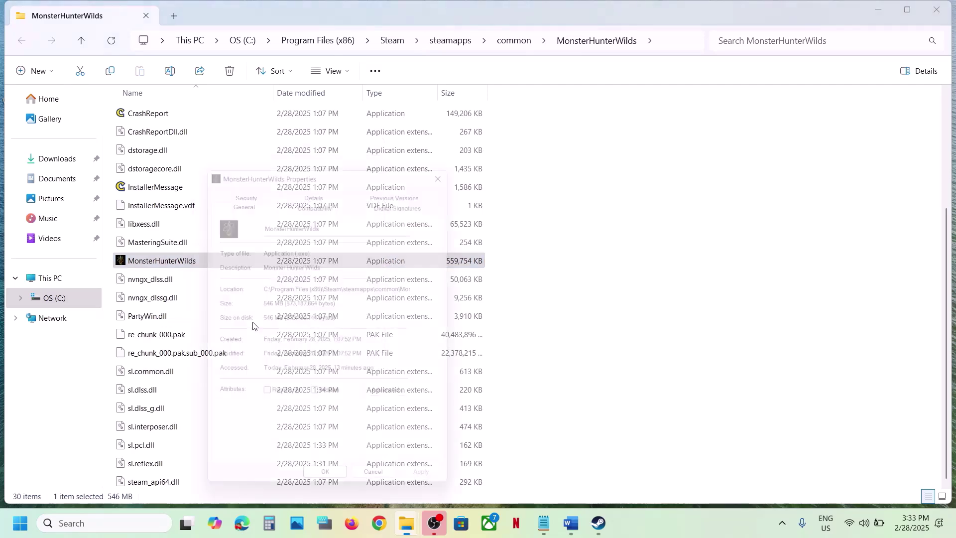
left_click(307, 197)
left_click(269, 279)
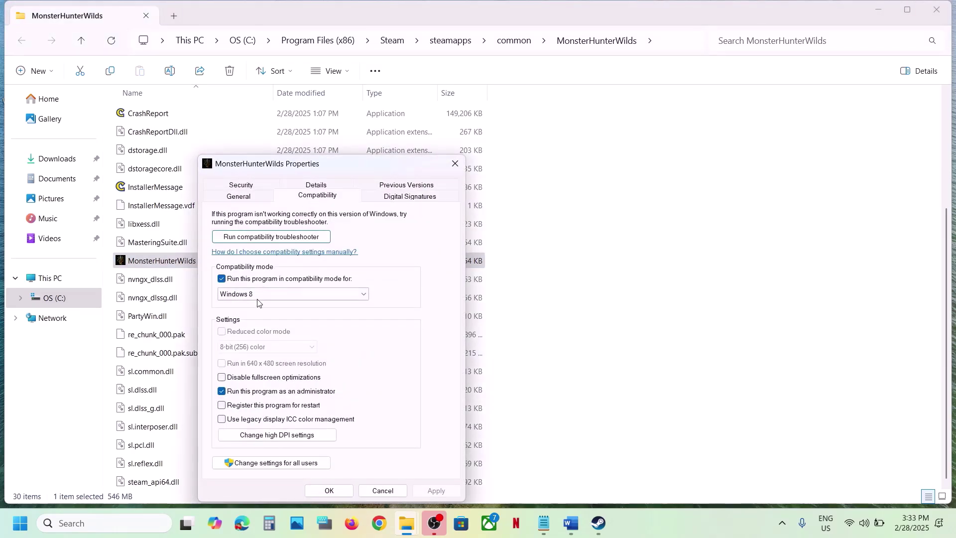
left_click(260, 295)
left_click(262, 330)
left_click(436, 491)
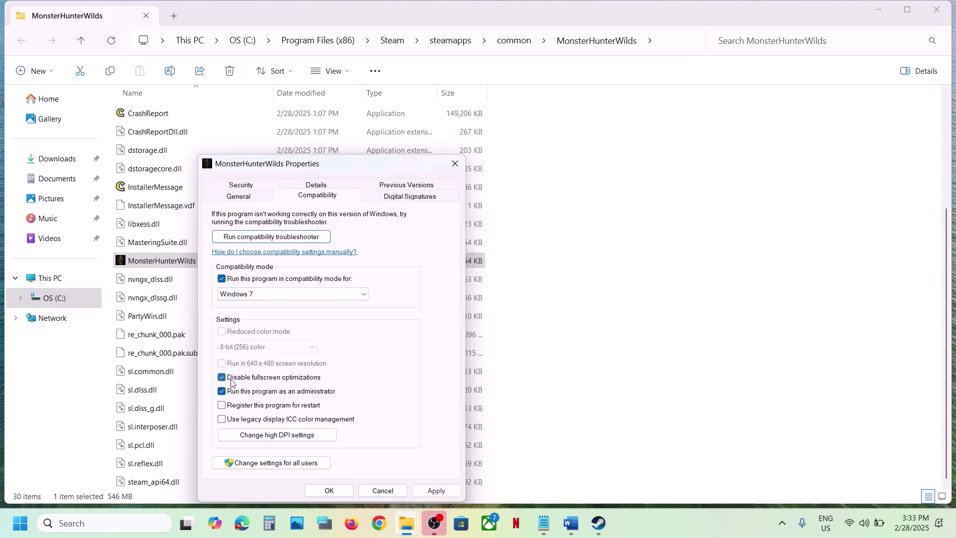
left_click(436, 491)
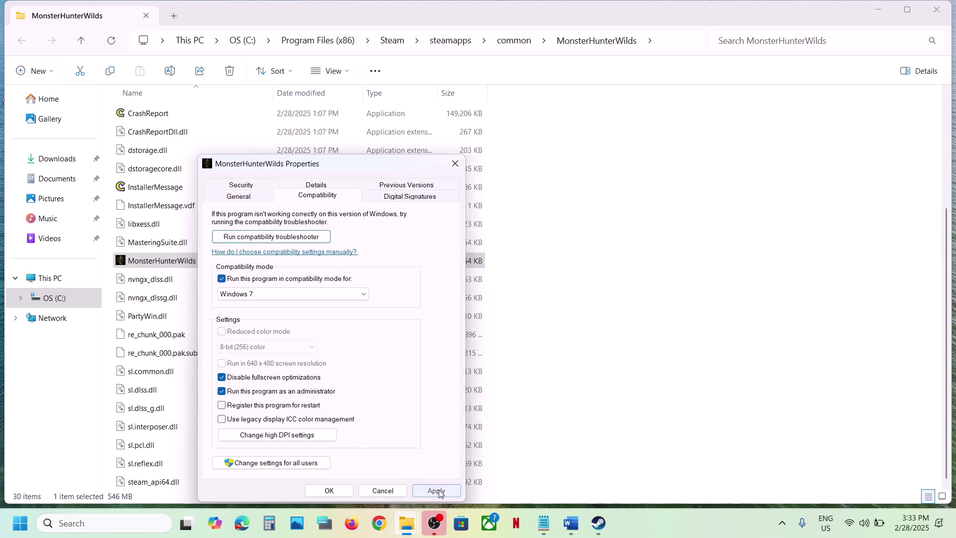
left_click(340, 492)
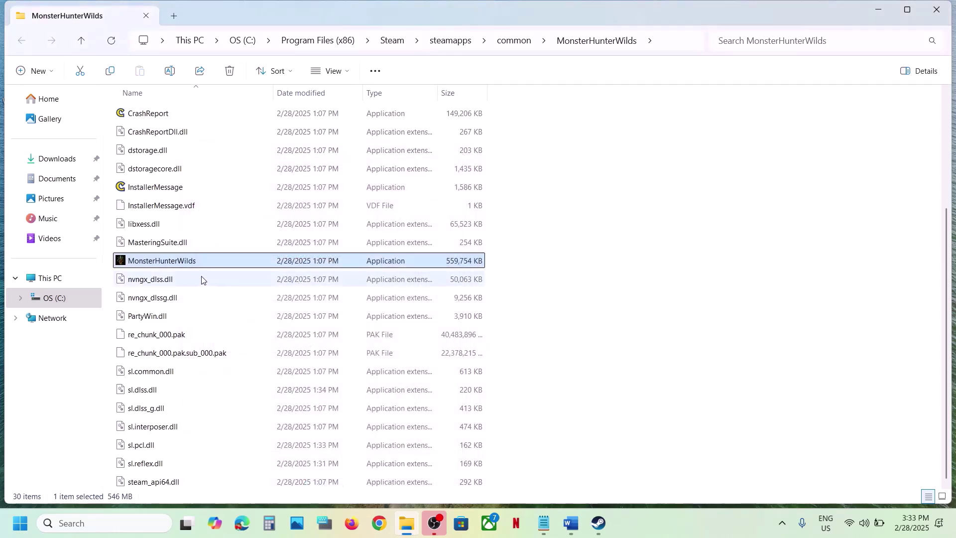
Turn off compatibility mode, disabled fullscreen optimizations and running as administrator for the MonsterHunterWilds application, and apply the changes.
right_click(188, 266)
left_click(252, 328)
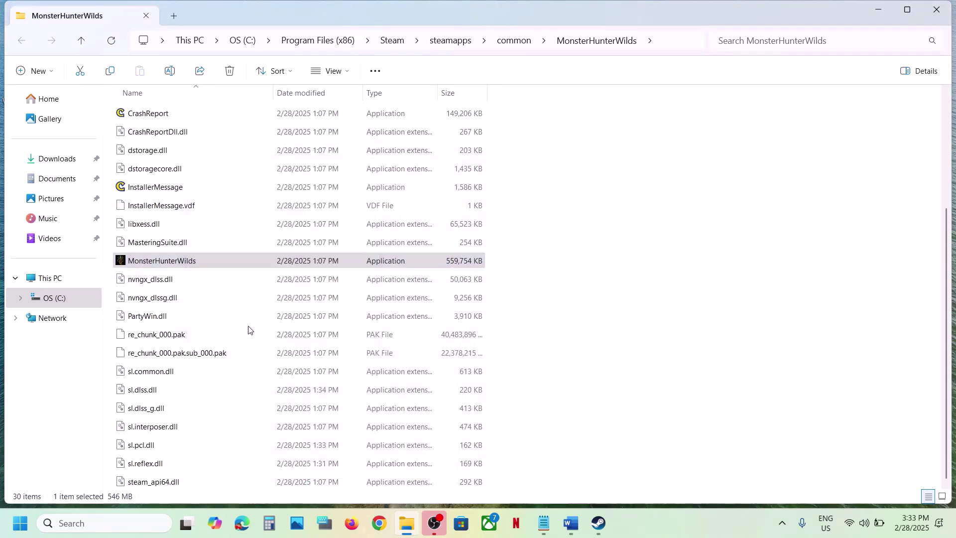
left_click(309, 197)
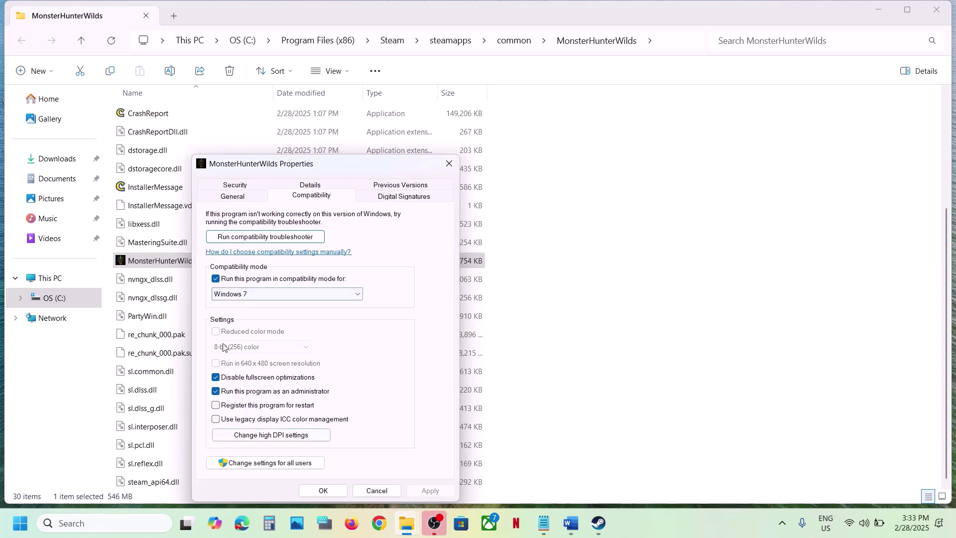
left_click(217, 279)
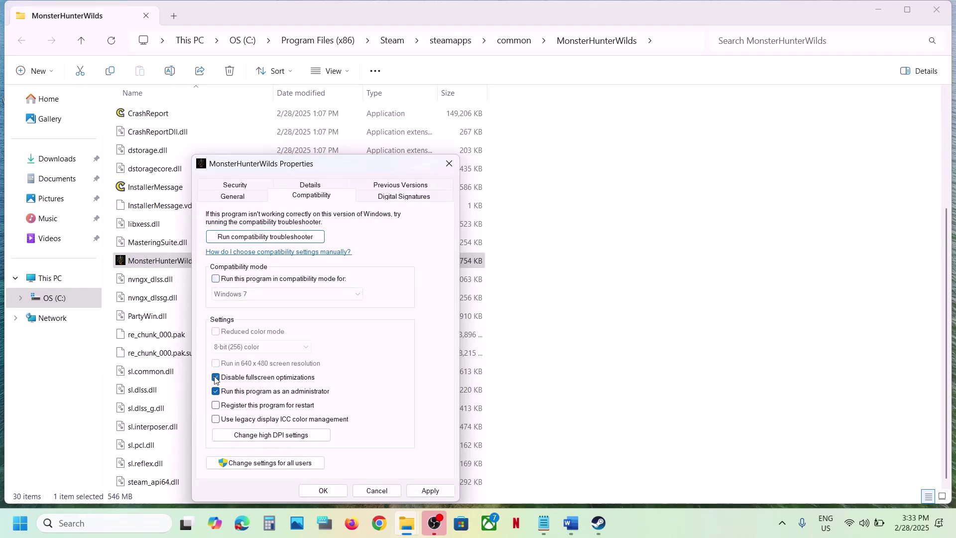
left_click(425, 486)
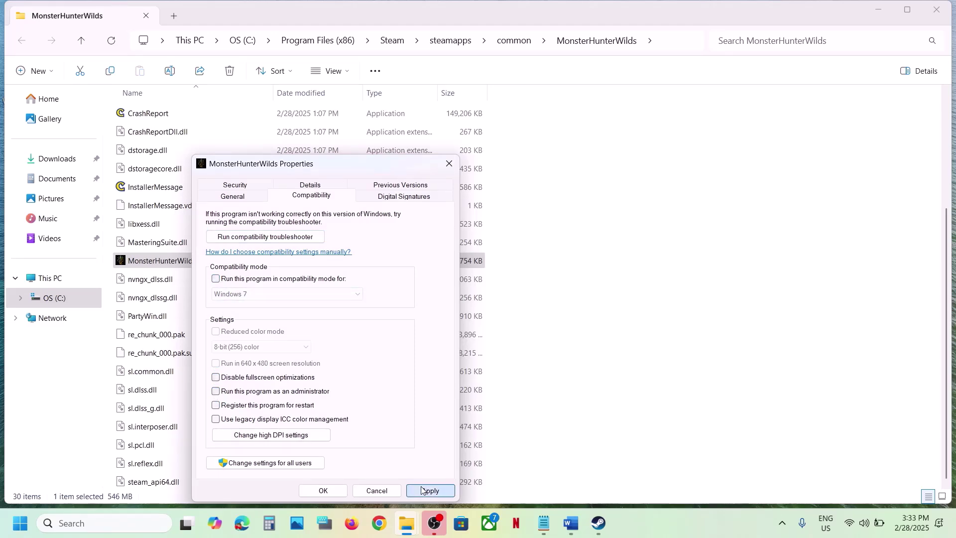
left_click(330, 491)
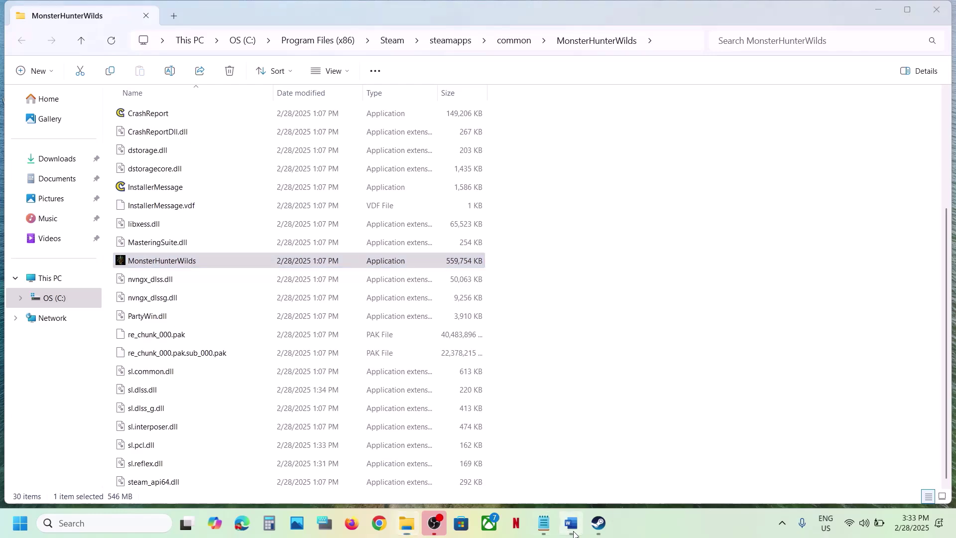
Switch to the Word document and highlight the Step 3 instruction about verifying the game files.
left_click(571, 523)
scroll(389, 378, "down", 2)
scroll(388, 376, "down", 1)
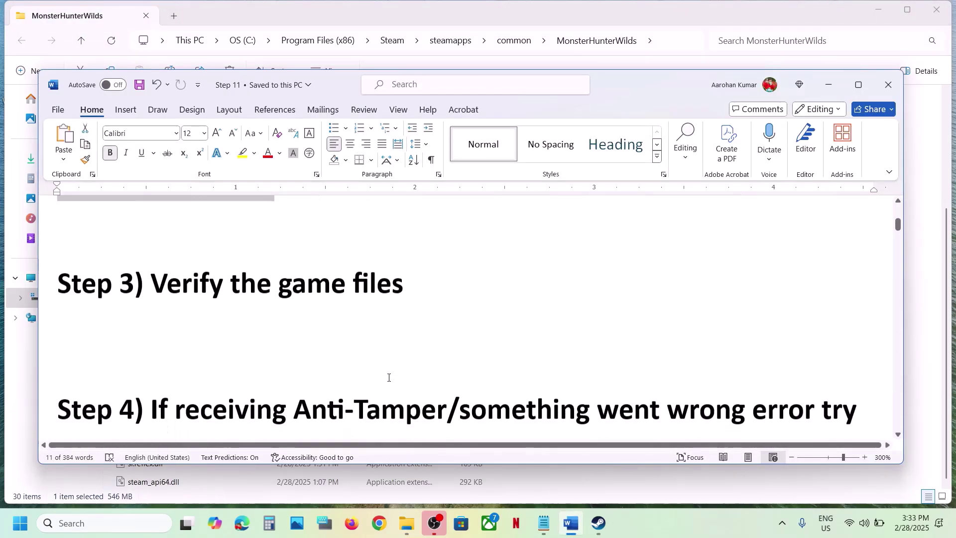
scroll(387, 375, "up", 3)
left_click_drag(162, 369, 404, 372)
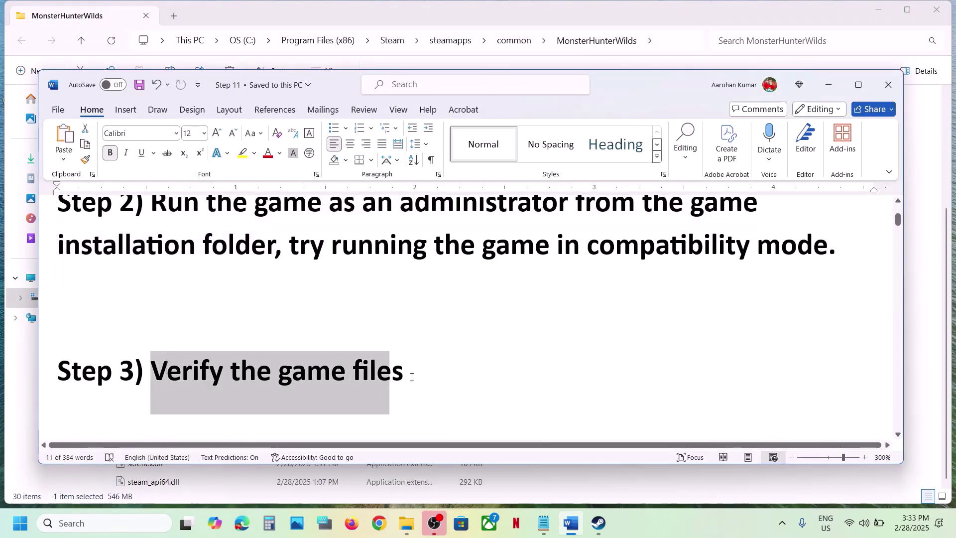
Switch to Steam, view the integrity verification option in Monster Hunter Wilds' installed files properties, and close the properties.
left_click(600, 529)
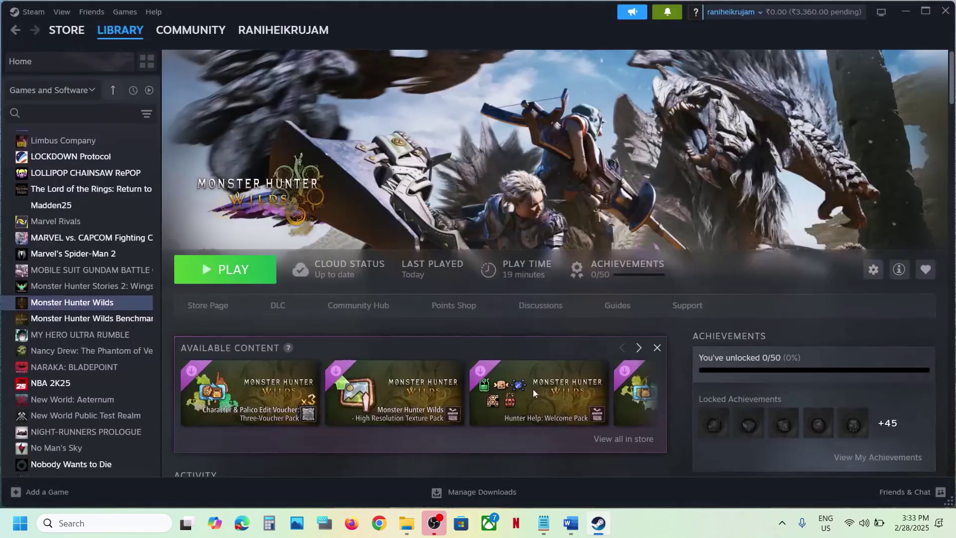
right_click(84, 302)
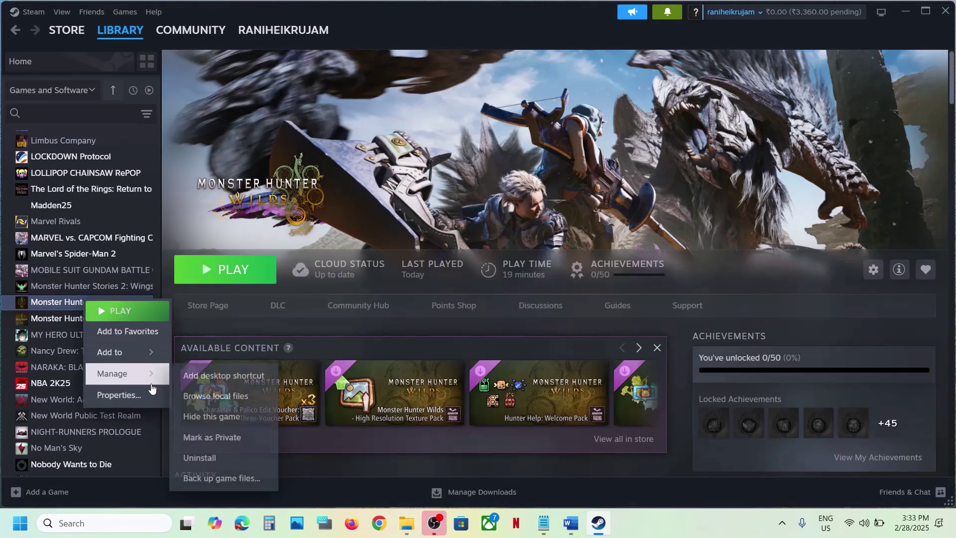
left_click(119, 394)
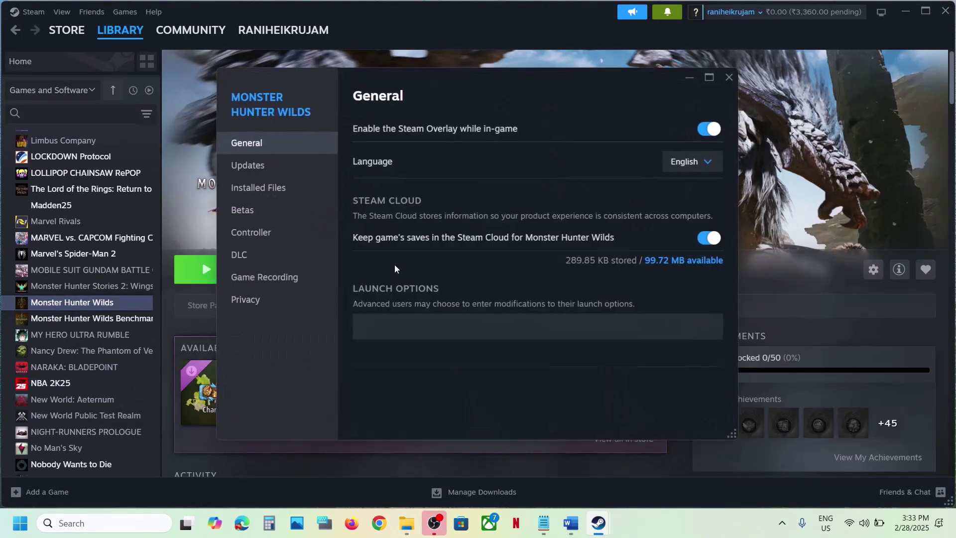
left_click(279, 191)
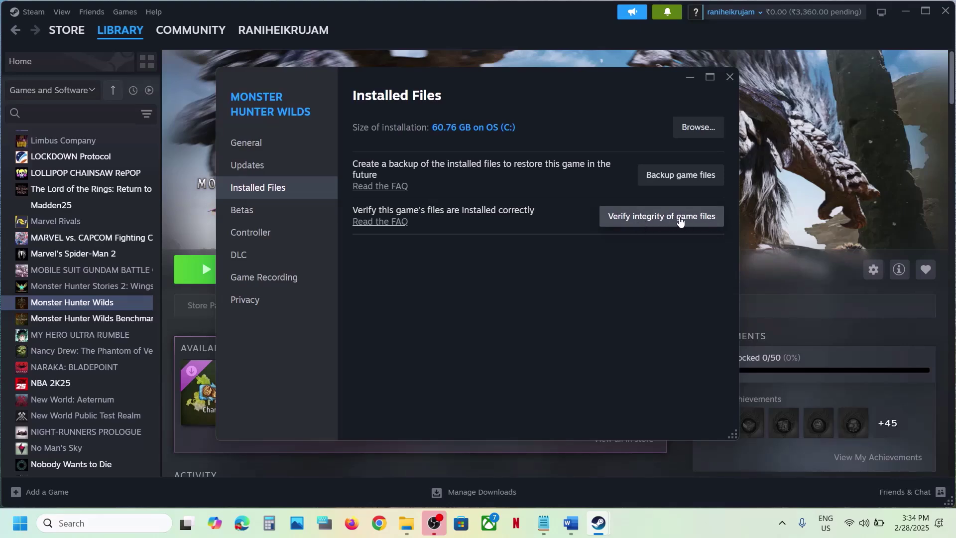
left_click(729, 76)
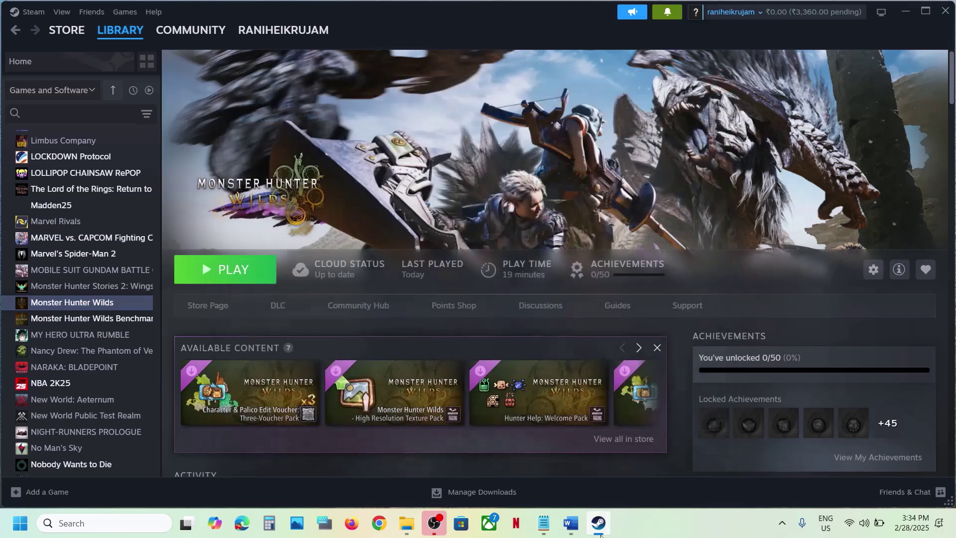
Return to the Word document and highlight the Step 4 instruction on spam clicking retry for the Anti-Tamper/something went wrong error.
left_click(577, 536)
scroll(360, 344, "down", 4)
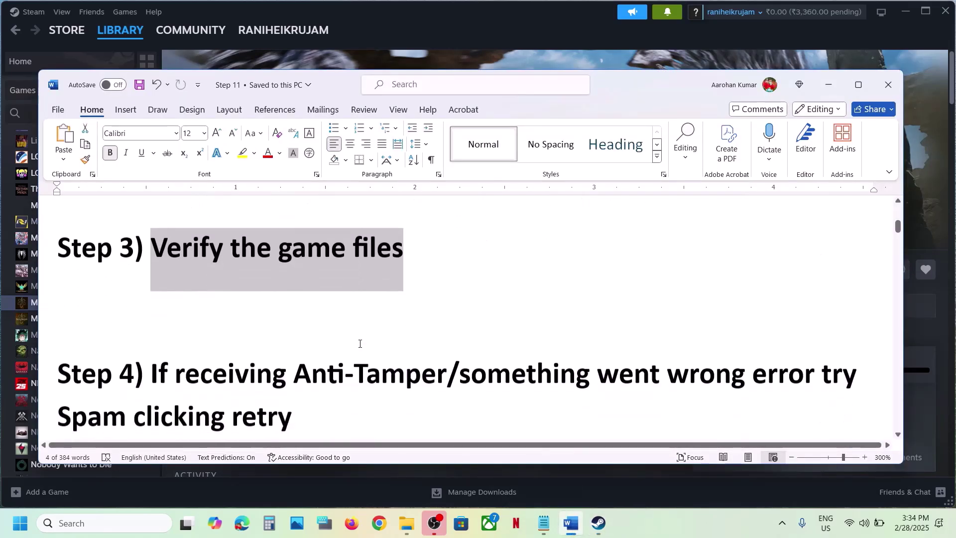
left_click_drag(151, 302, 385, 304)
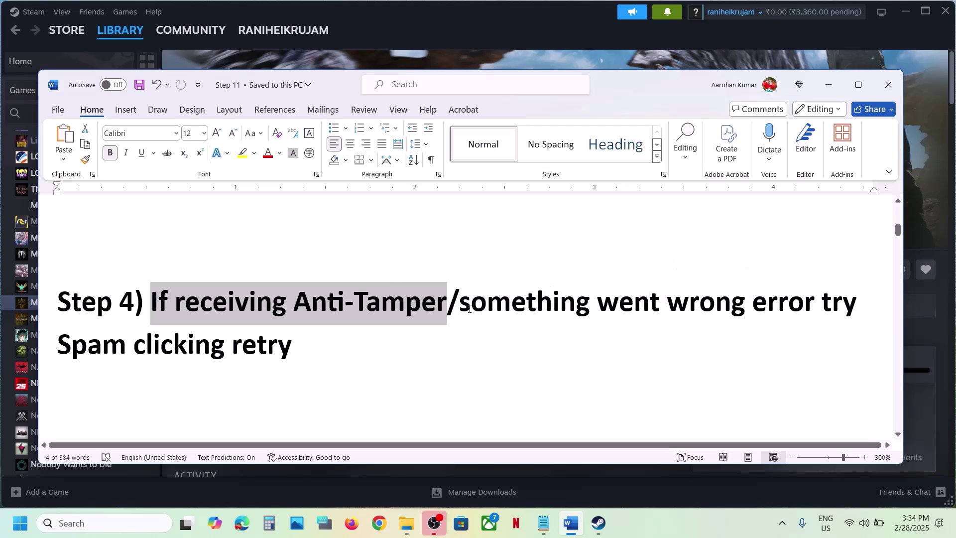
left_click_drag(460, 302, 737, 307)
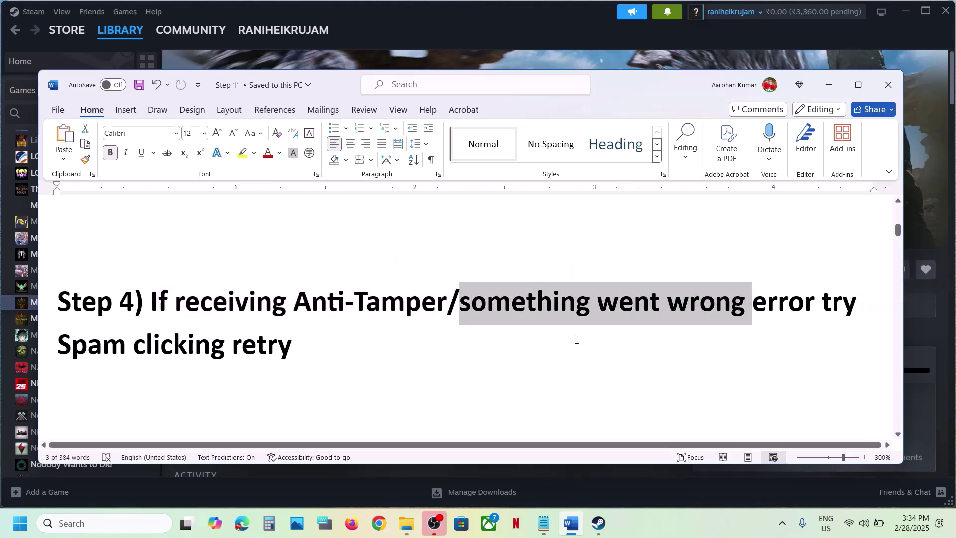
left_click(491, 335)
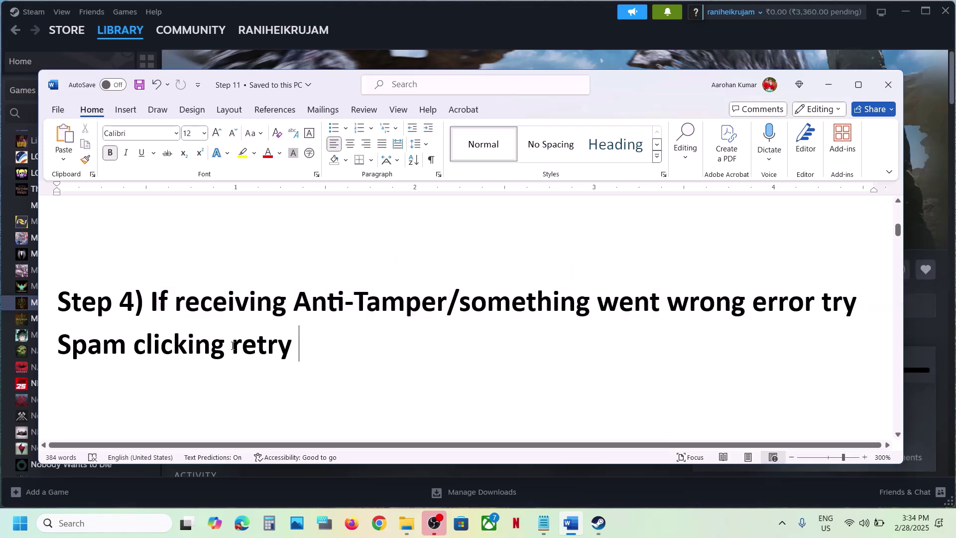
left_click_drag(233, 346, 316, 349)
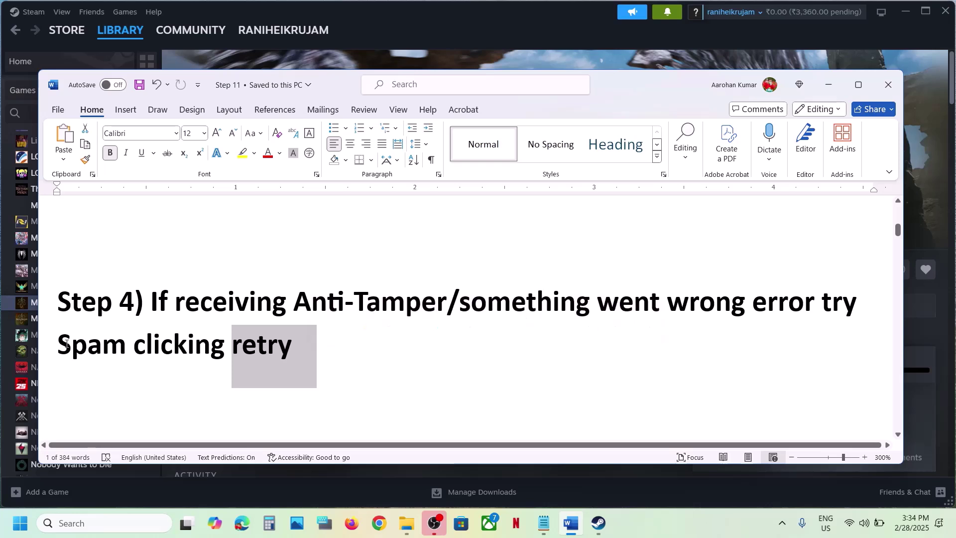
left_click_drag(67, 343, 88, 345)
left_click(277, 344)
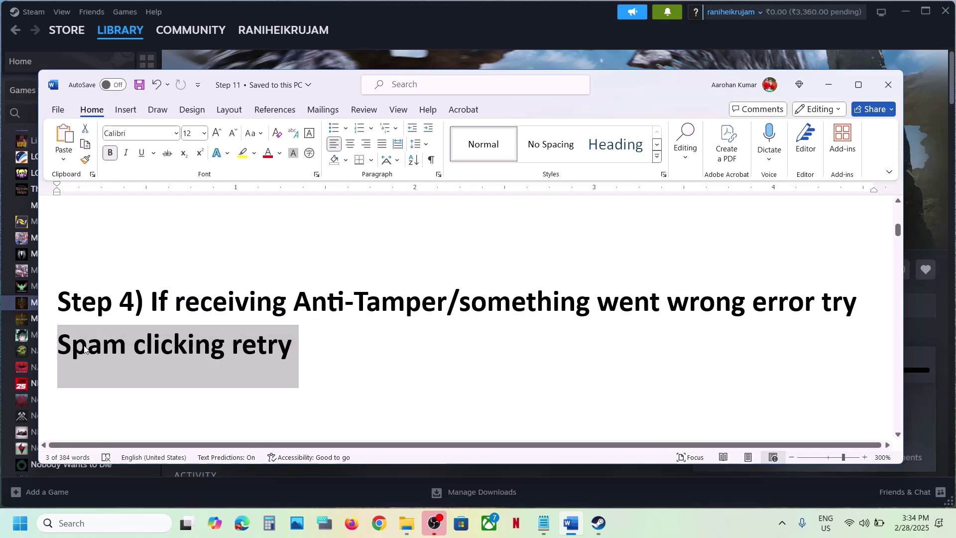
left_click(278, 351)
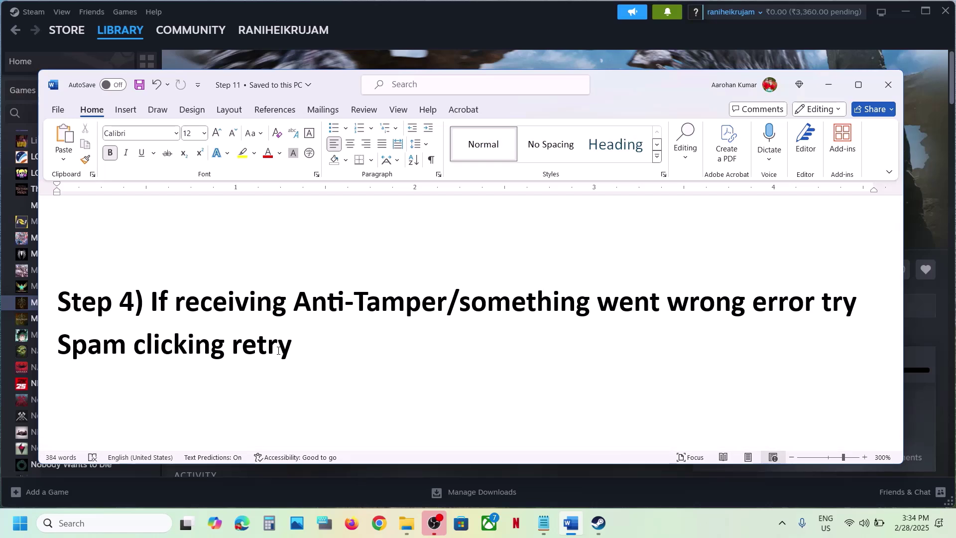
Highlight the Step 5 instruction about exiting Riot Vanguard from the system tray.
scroll(319, 346, "down", 5)
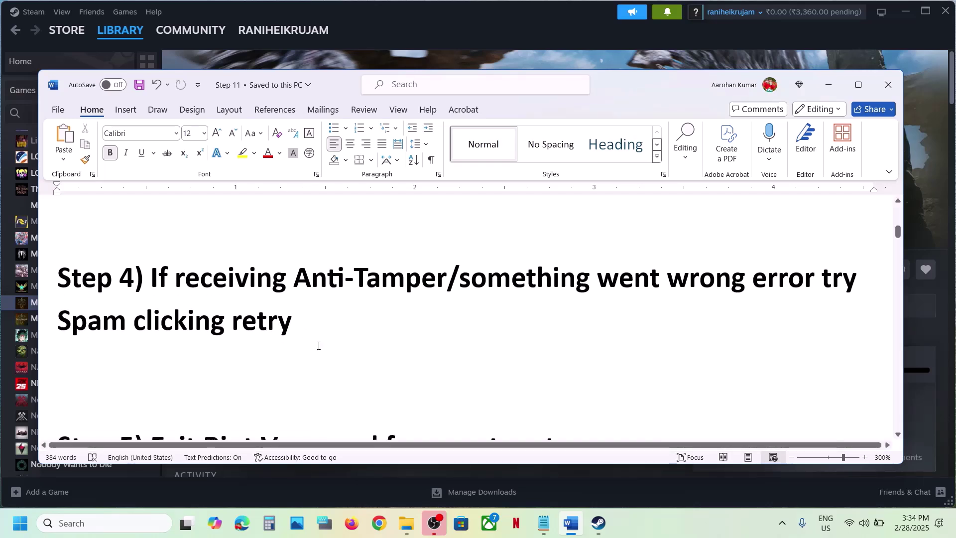
scroll(288, 340, "up", 1)
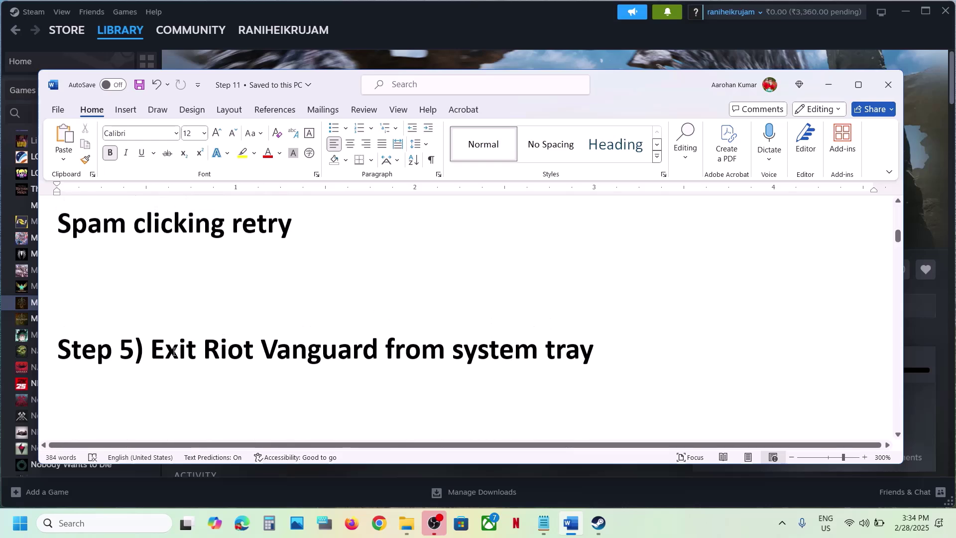
left_click_drag(151, 348, 562, 343)
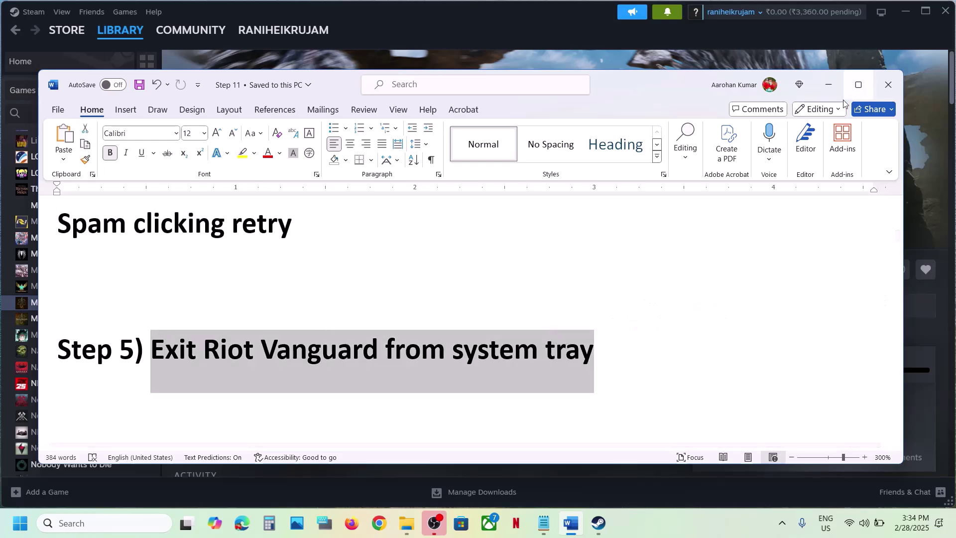
Minimize the document, show the hidden system tray icons, and view the CCleaner icon's Exit option without choosing it.
left_click(829, 84)
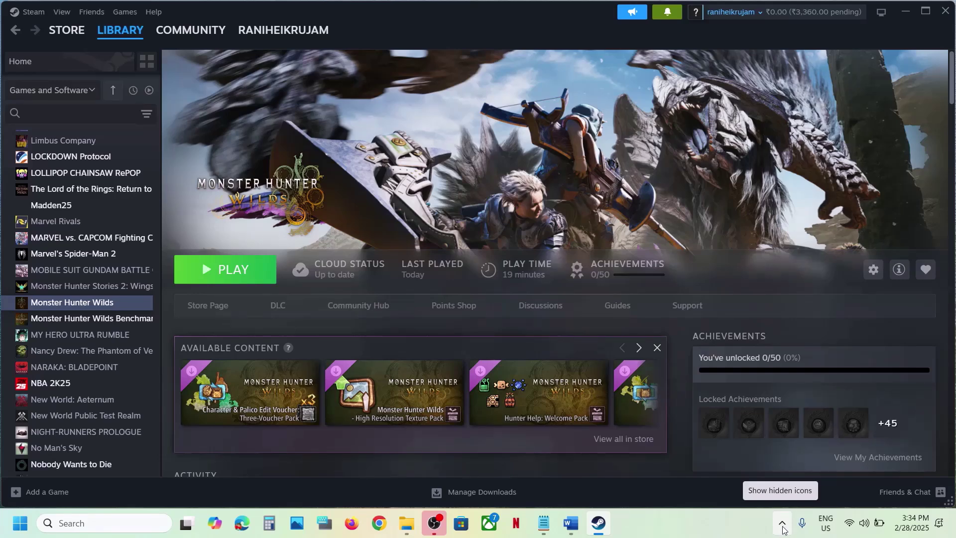
left_click(782, 525)
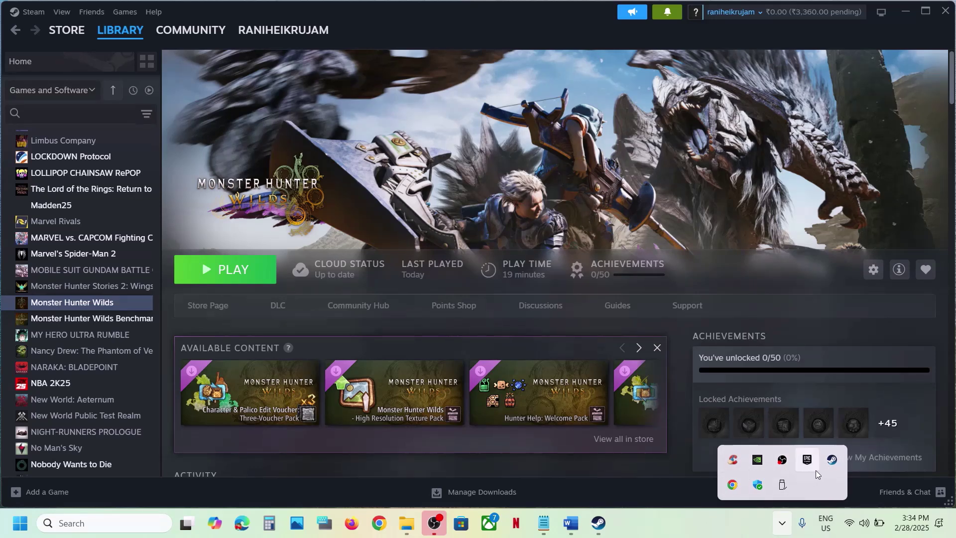
right_click(738, 464)
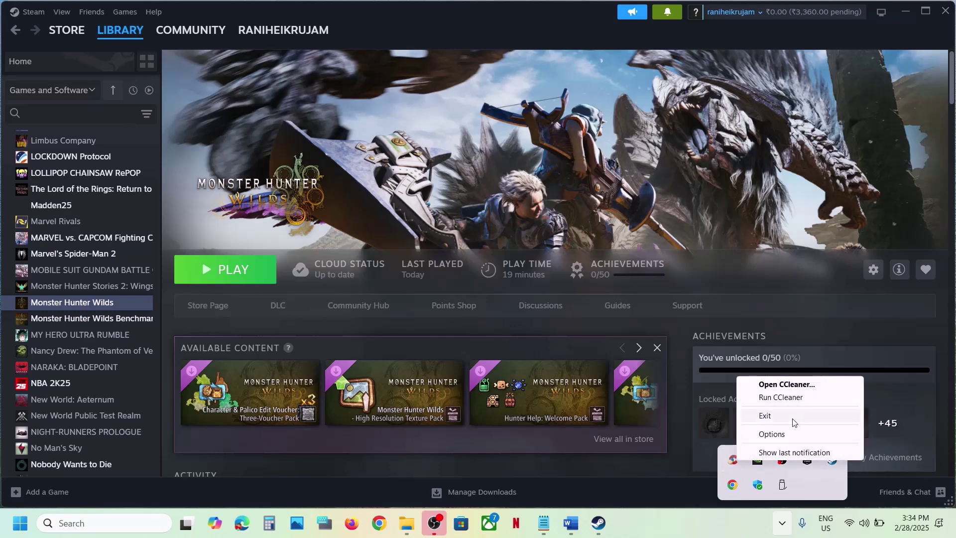
key("Escape")
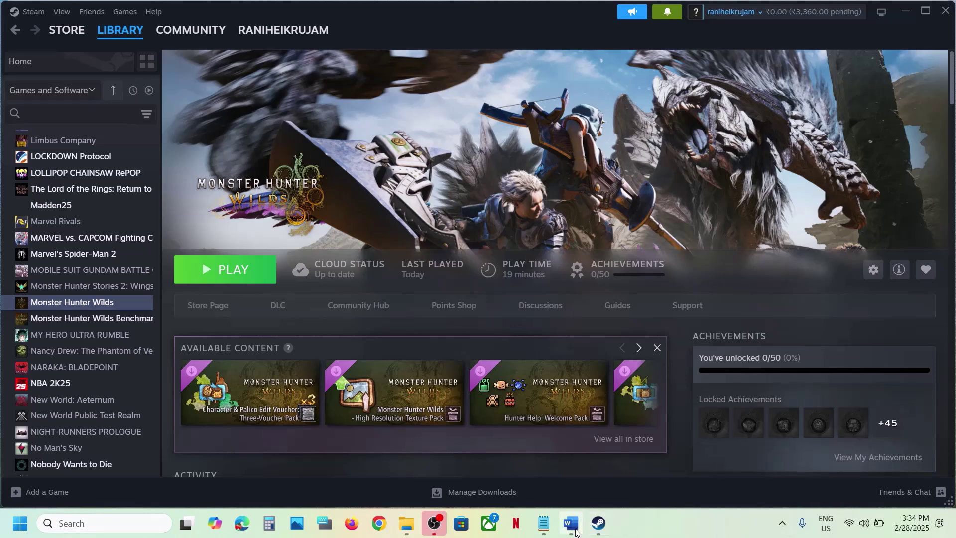
Return to the Word document and highlight "uninstall ReShade" in the Step 6 instruction.
left_click(571, 523)
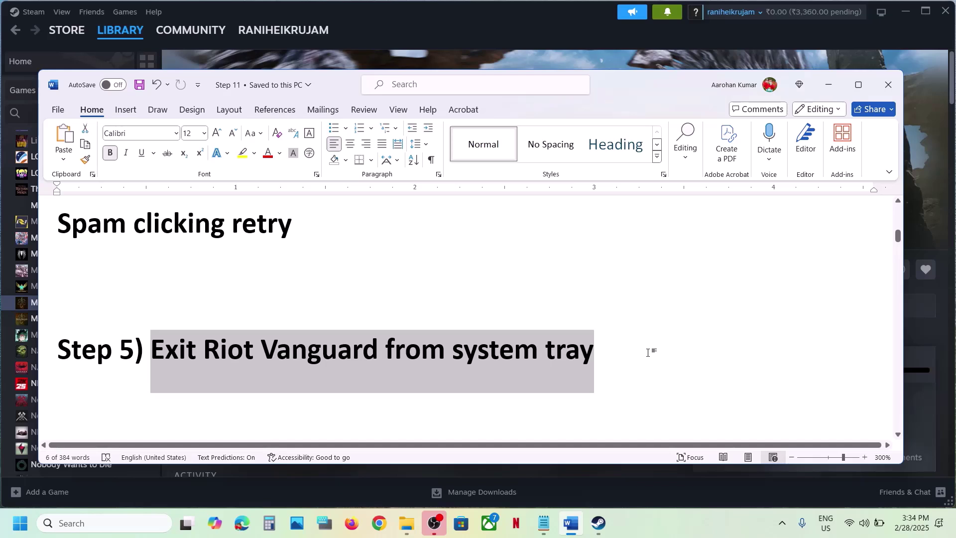
left_click_drag(649, 353, 92, 353)
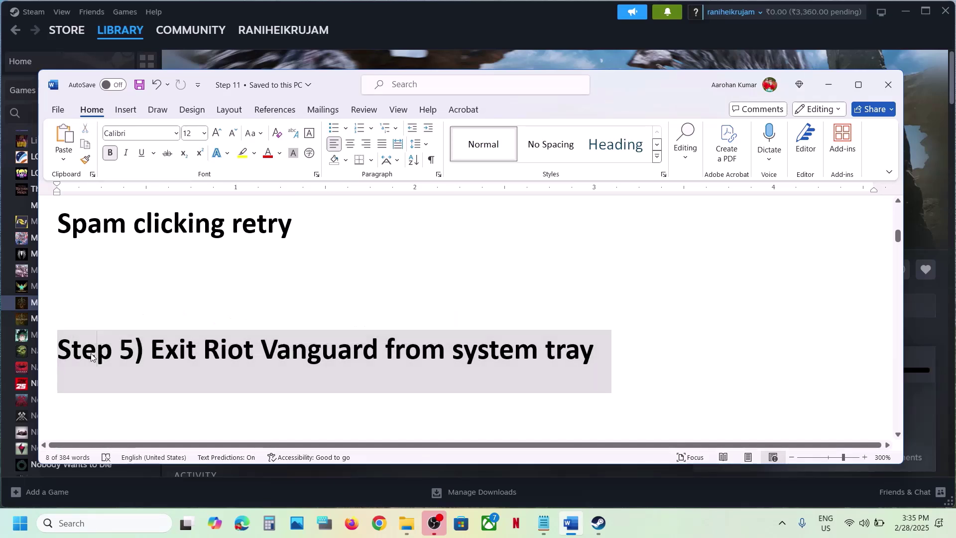
left_click(91, 354)
scroll(91, 354, "down", 3)
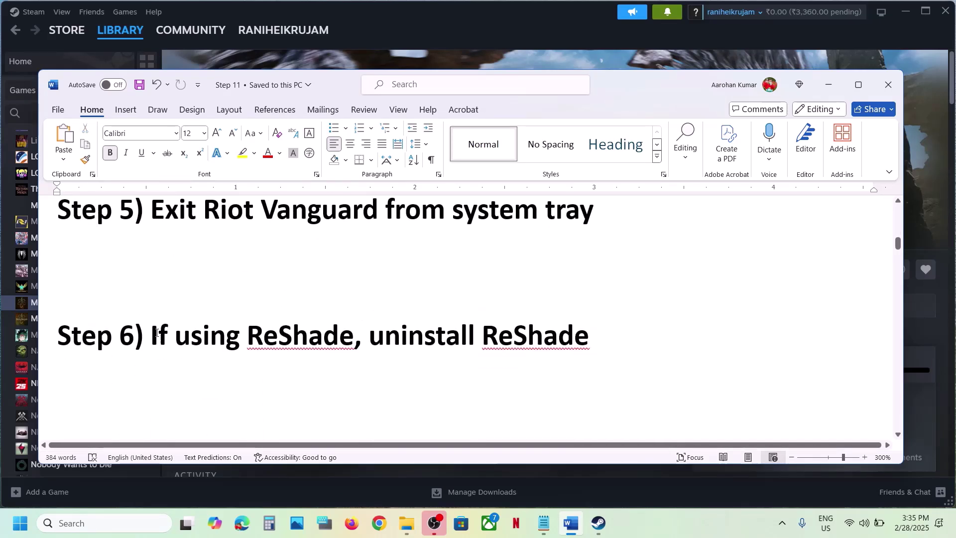
left_click_drag(152, 339, 596, 339)
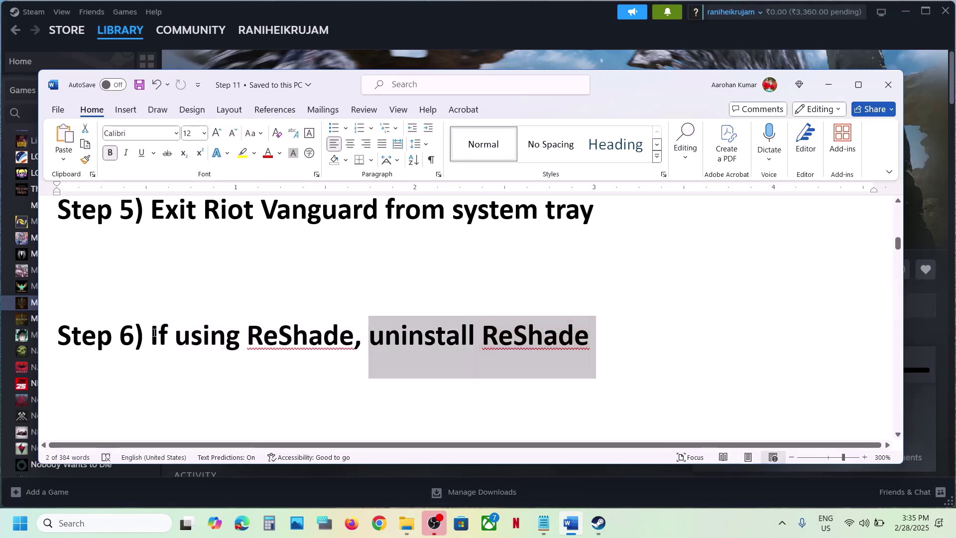
Copy the word "ReShade" from the Step 6 instruction and use it in Windows search to launch ReShade Setup.
left_click_drag(153, 332, 597, 339)
double_click(271, 342)
key("ctrl+c")
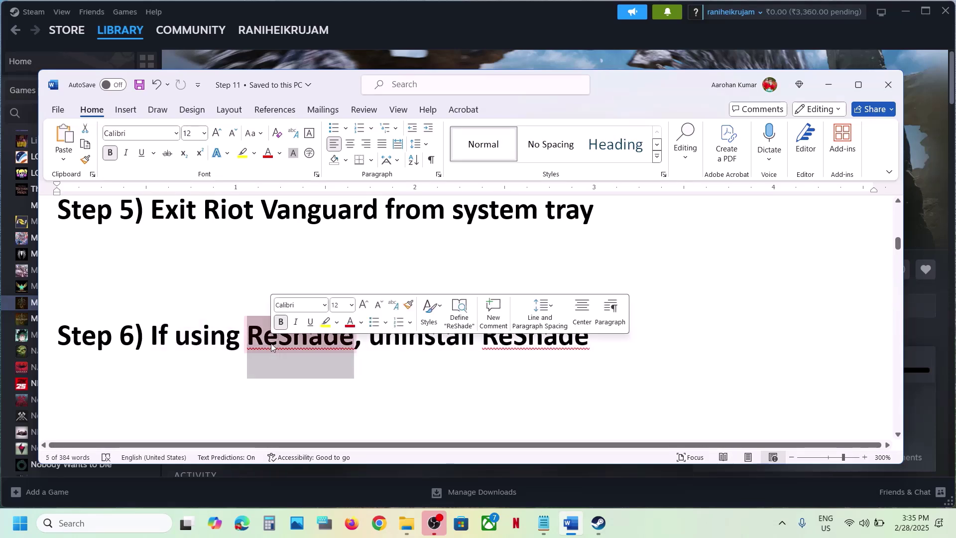
left_click(141, 522)
key("ctrl+v")
key("Return")
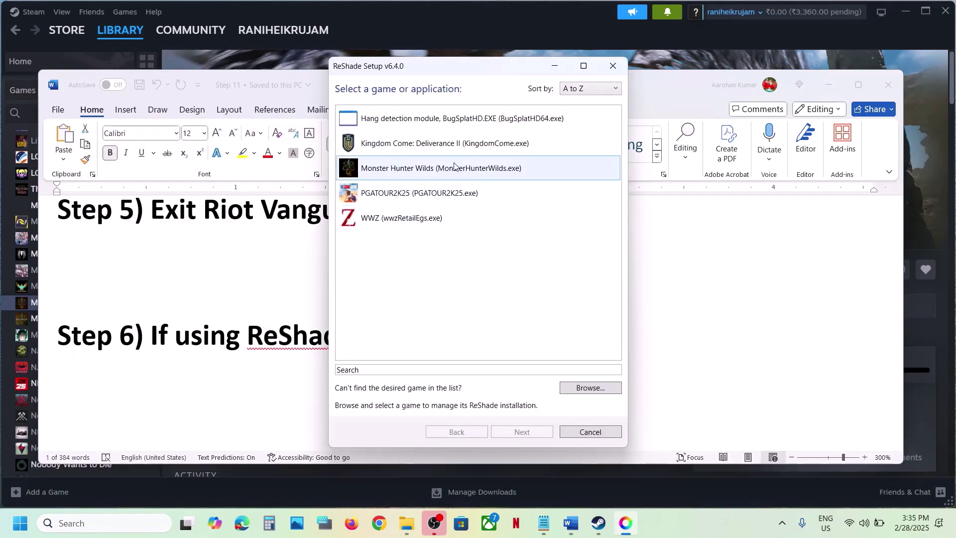
Uninstall ReShade and its effects from WWZ (wwzRetailEgs.exe), keeping DirectX 10/11/12 as the rendering API, and finish the setup.
left_click(428, 171)
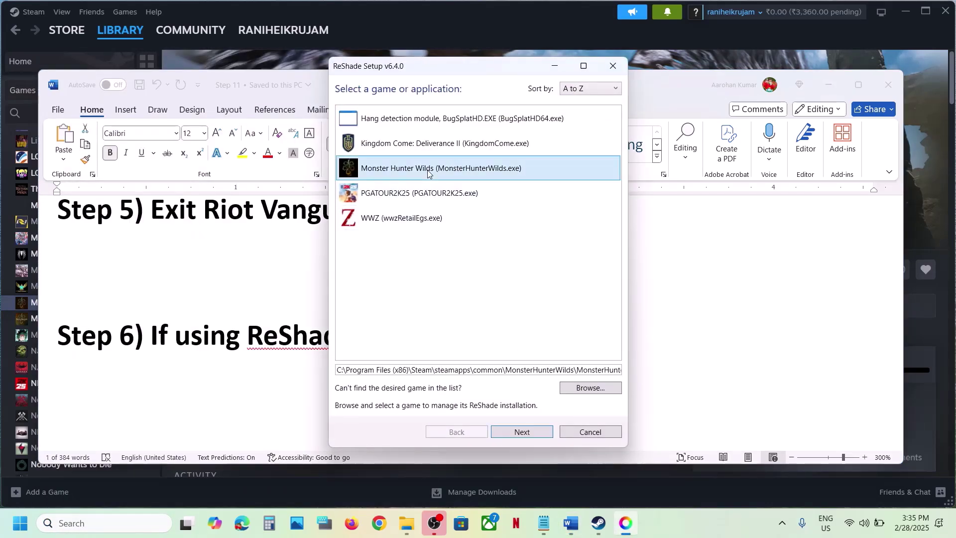
left_click(405, 219)
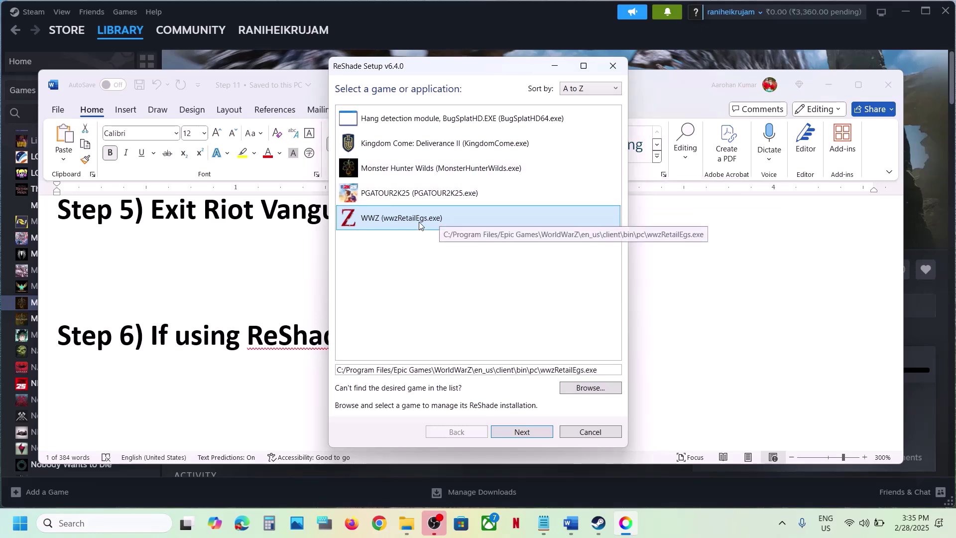
left_click(533, 433)
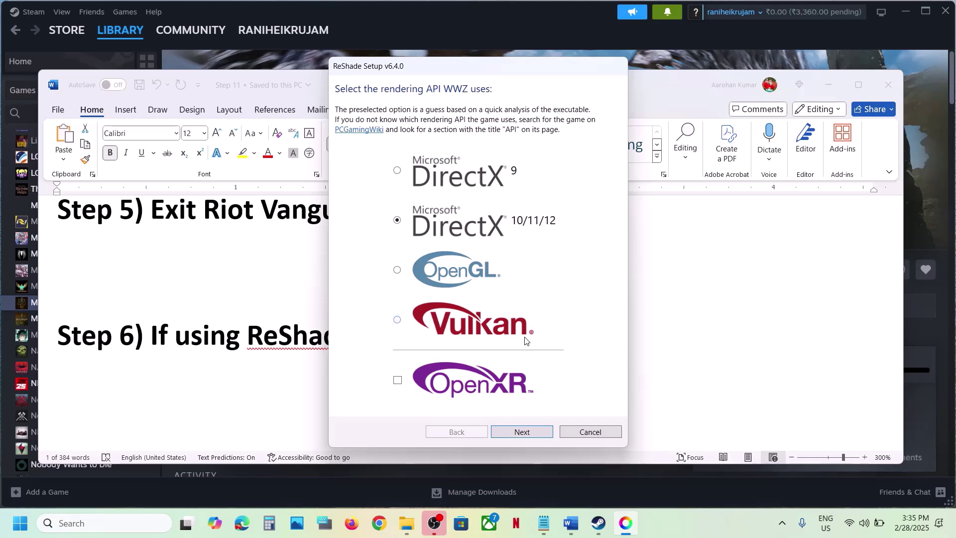
left_click(523, 433)
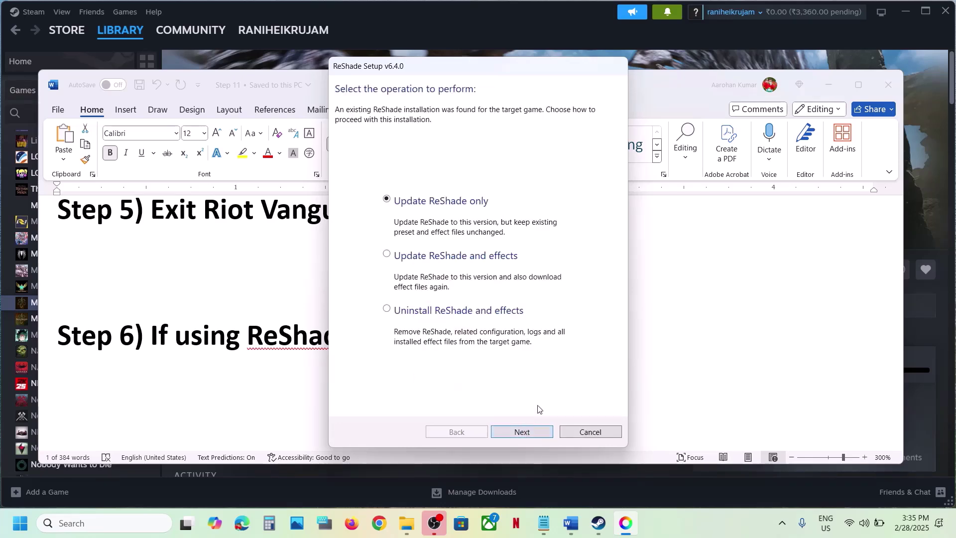
left_click(387, 309)
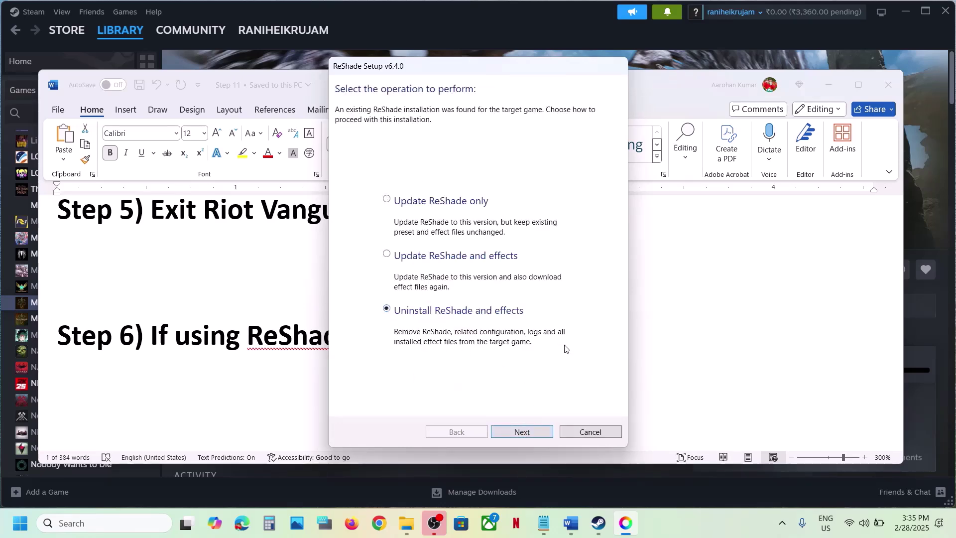
left_click(523, 432)
left_click(523, 432)
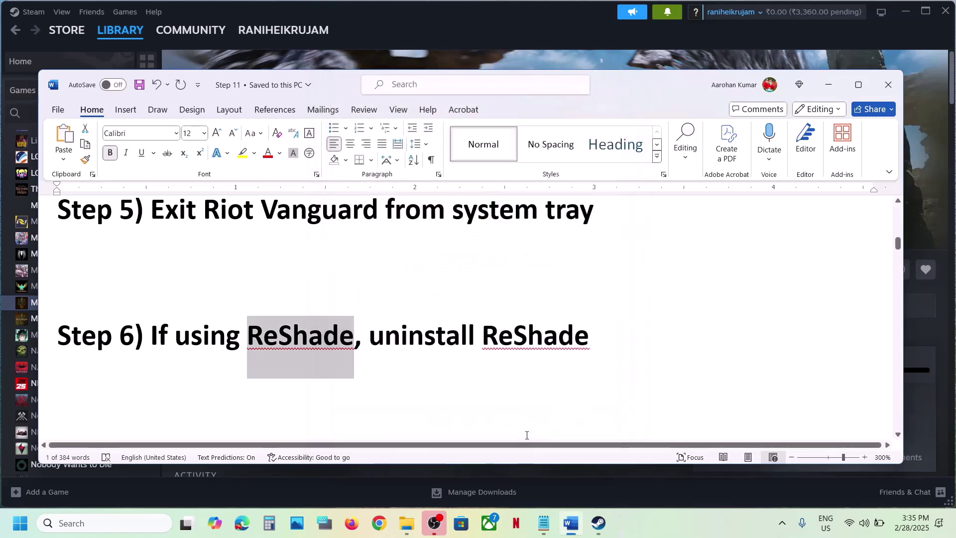
Go to Step 7 in the Word document and highlight its backup note and the file names CrashReport.exe & CrashReportDll.dll.
left_click(494, 359)
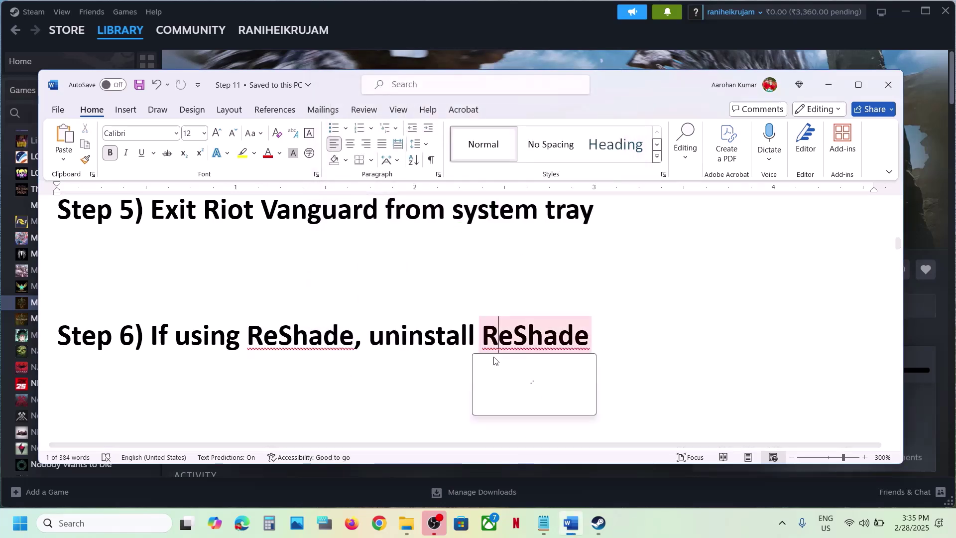
left_click(363, 337)
scroll(364, 338, "down", 3)
scroll(364, 338, "down", 1)
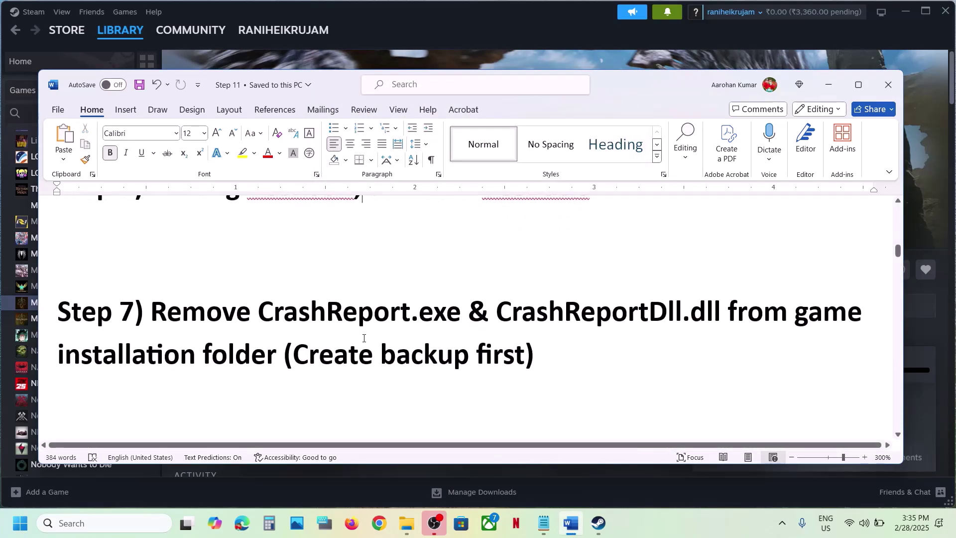
left_click_drag(157, 313, 258, 355)
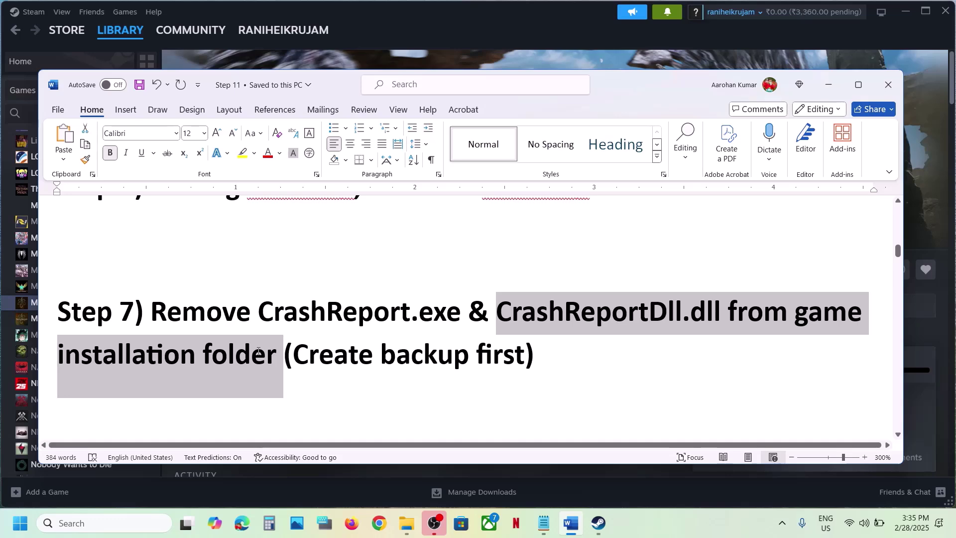
left_click(258, 354)
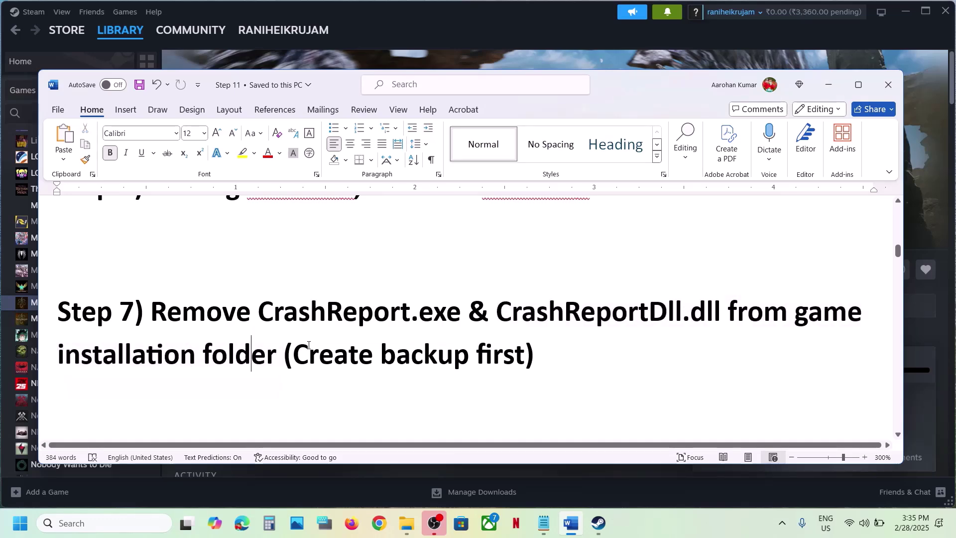
left_click_drag(293, 354, 525, 354)
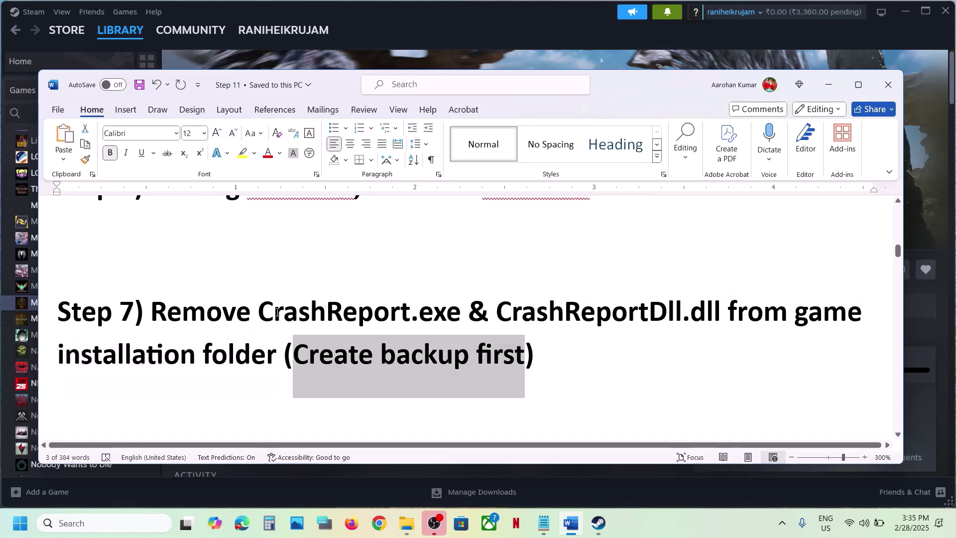
left_click_drag(261, 310, 722, 314)
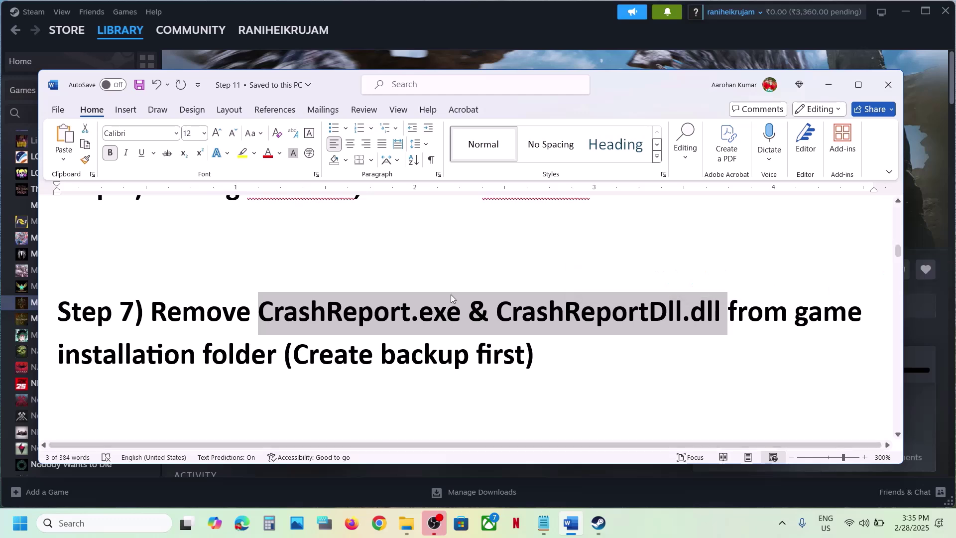
Switch to Steam, browse the local files of Monster Hunter Wilds, and select the CrashReport application in the installation folder.
left_click(454, 21)
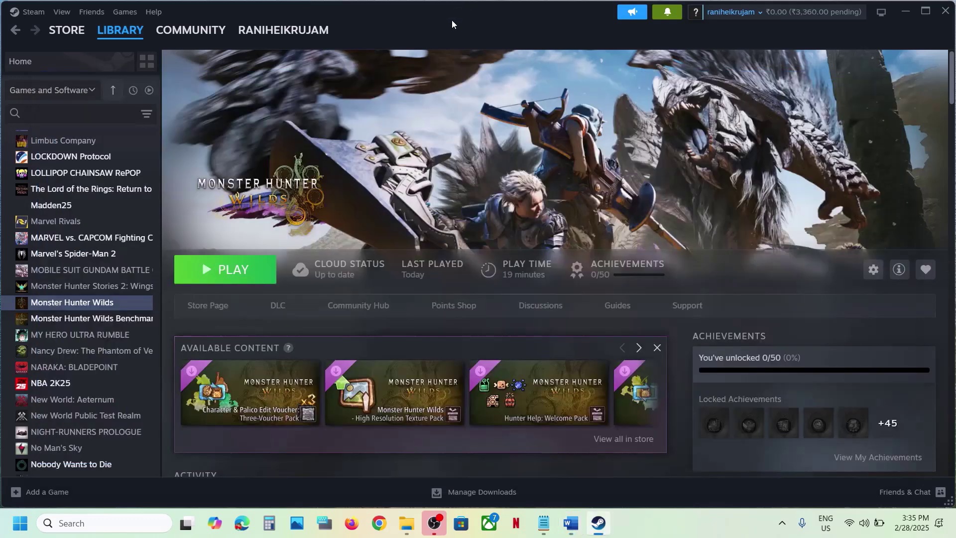
right_click(89, 306)
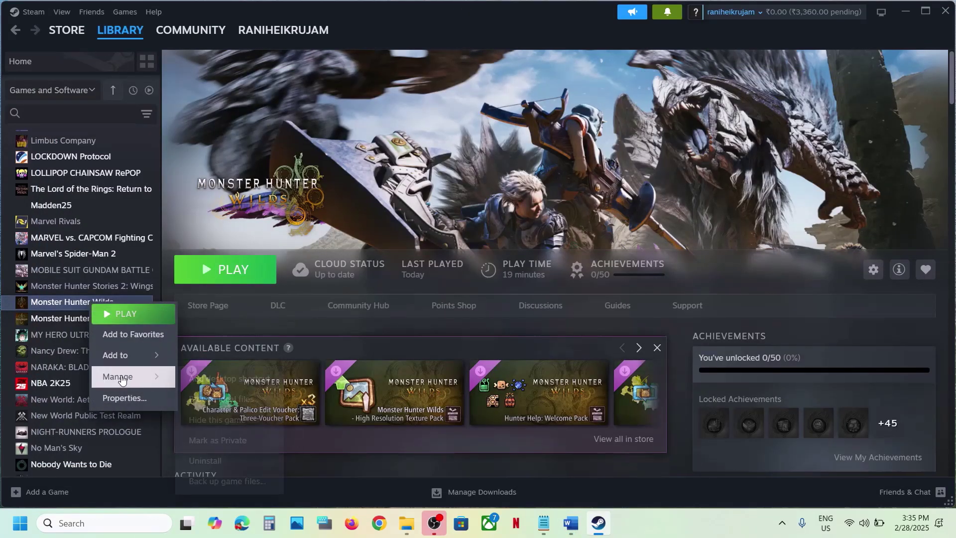
mouse_move(119, 377)
left_click(234, 399)
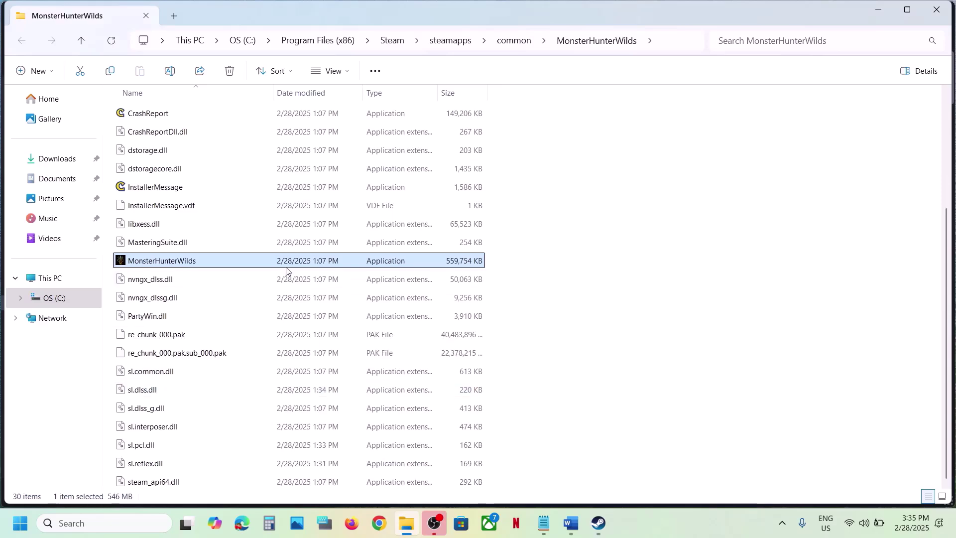
scroll(287, 272, "up", 3)
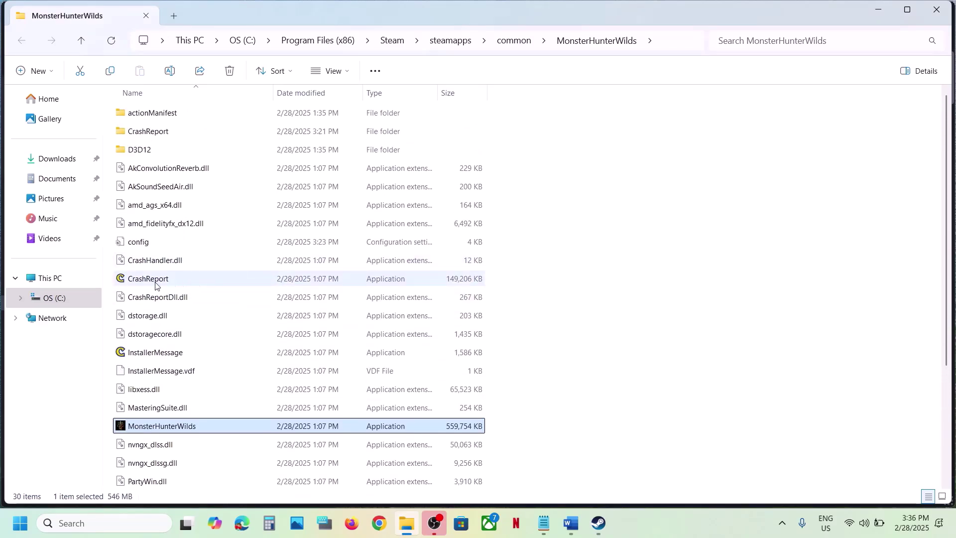
left_click(156, 285)
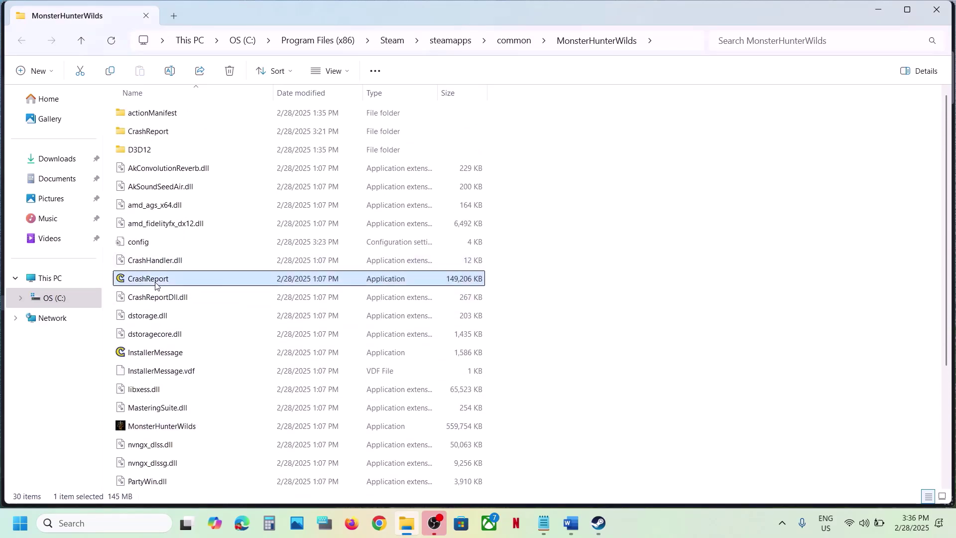
Recheck the file names in the Word document's Step 7 and copy CrashReport and CrashReportDll.dll from the game folder.
left_click(571, 523)
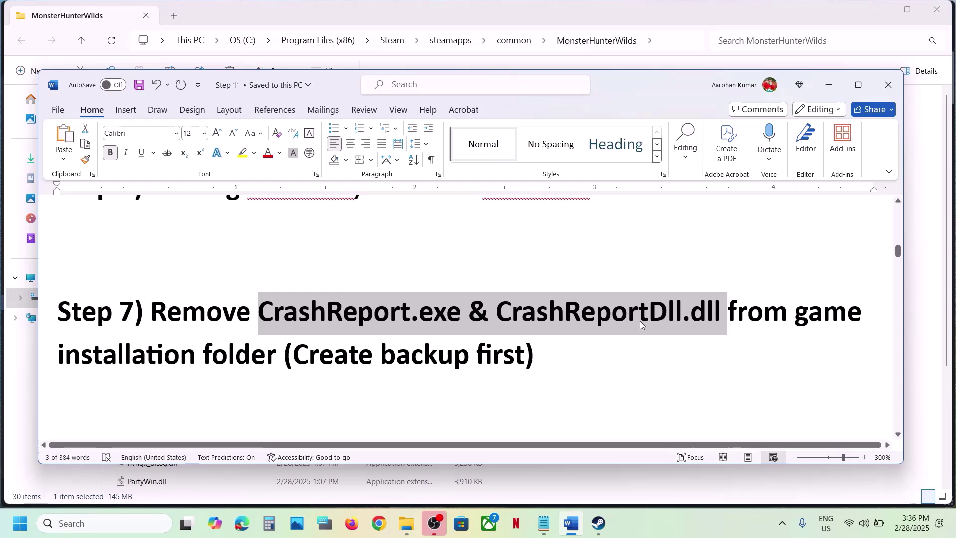
left_click(835, 94)
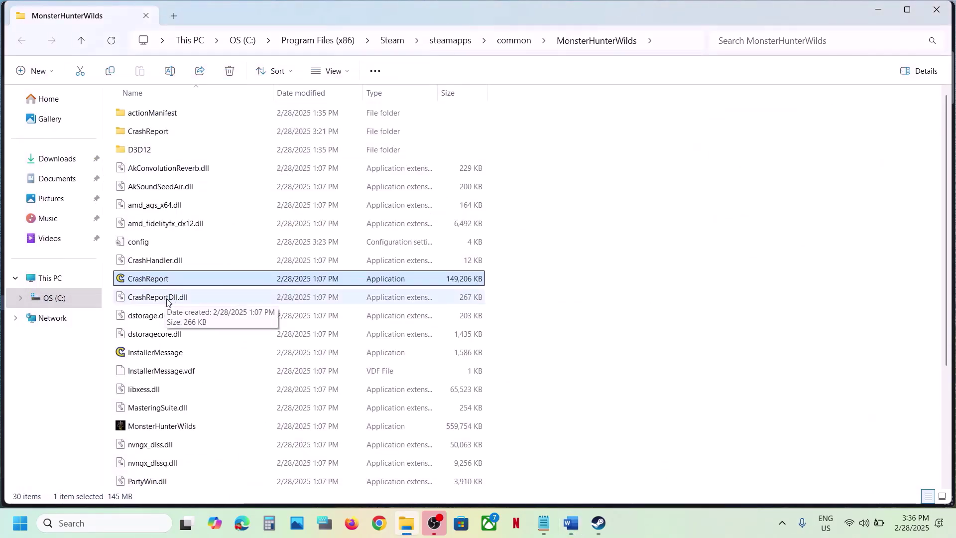
left_click(165, 297)
left_click(152, 279)
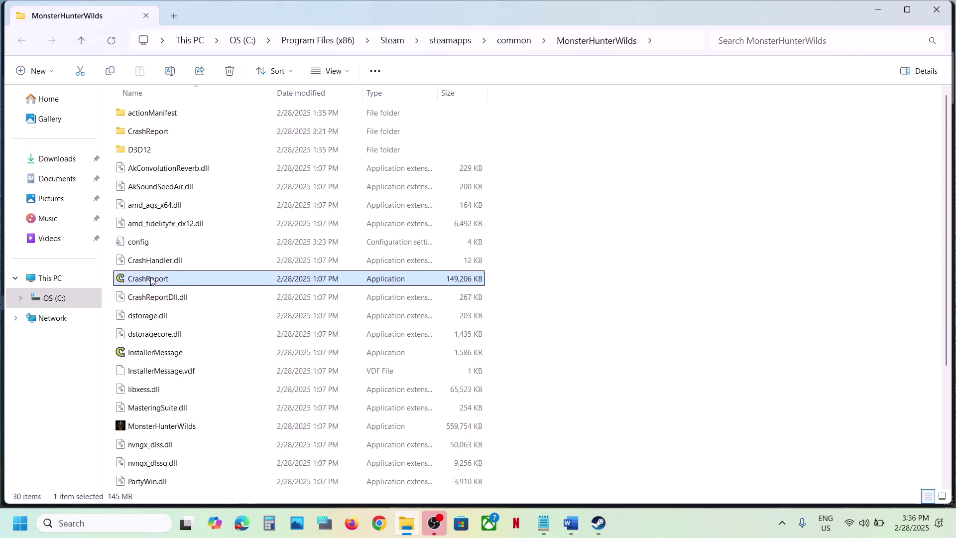
left_click(150, 302, "ctrl")
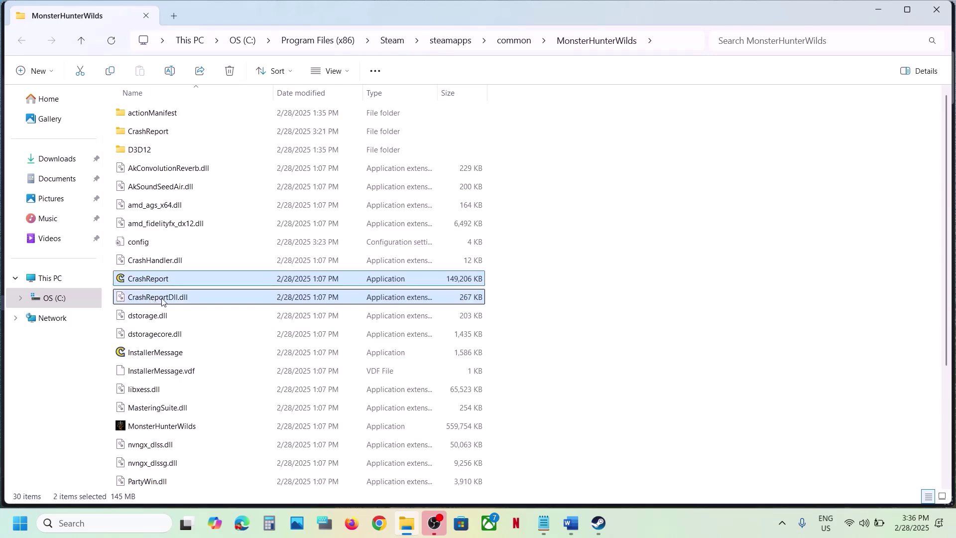
right_click(161, 301)
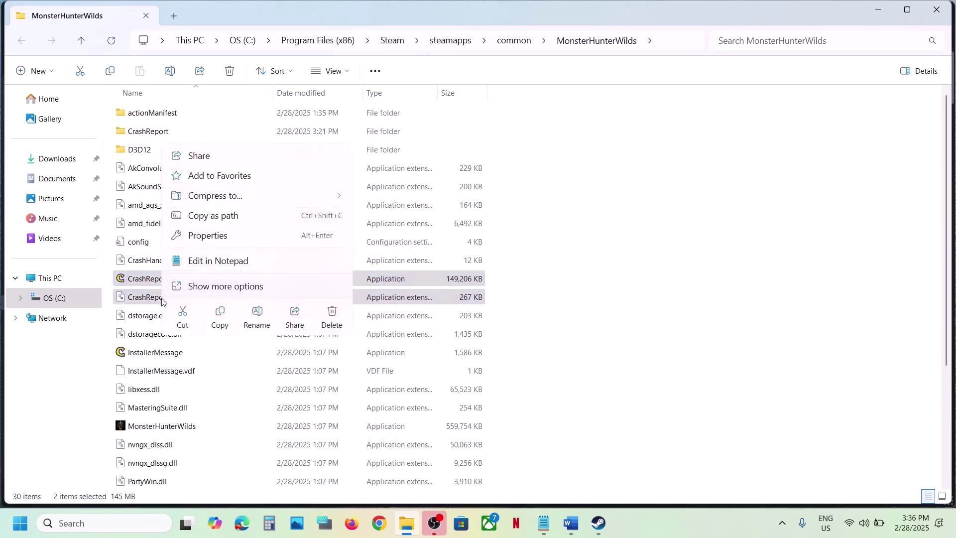
left_click(220, 319)
Paste the copied CrashReport and CrashReportDll.dll files onto the desktop as a backup.
key("super+d")
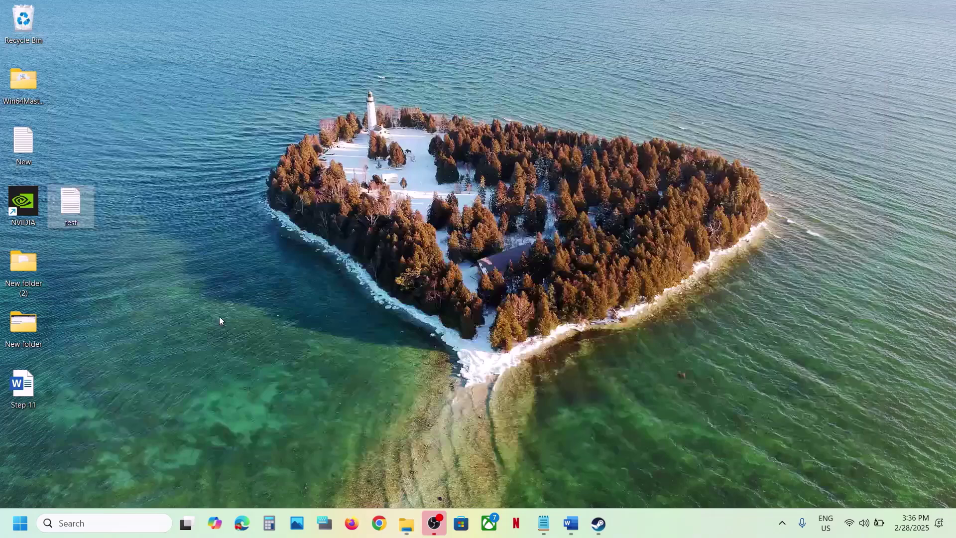
left_click(246, 247)
key("ctrl+v")
left_click(77, 42)
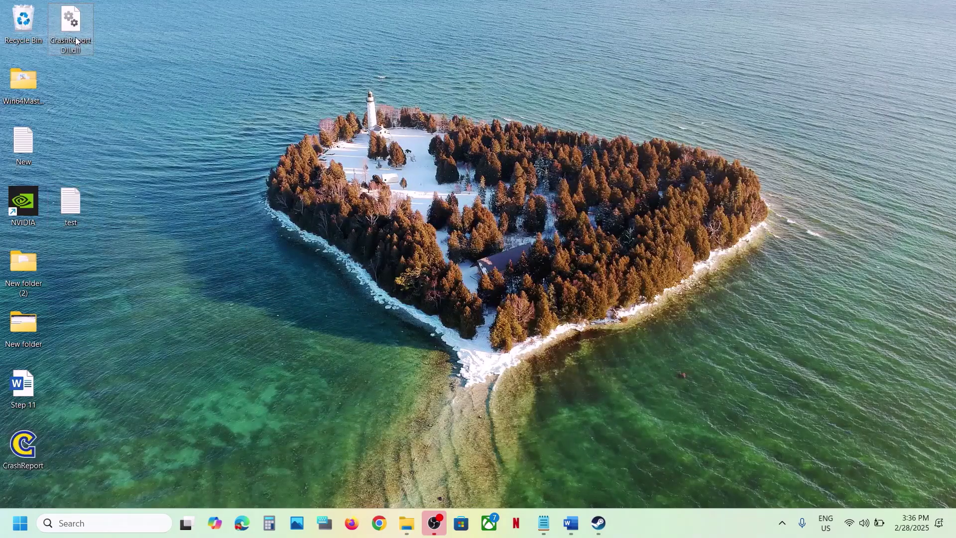
left_click(26, 460)
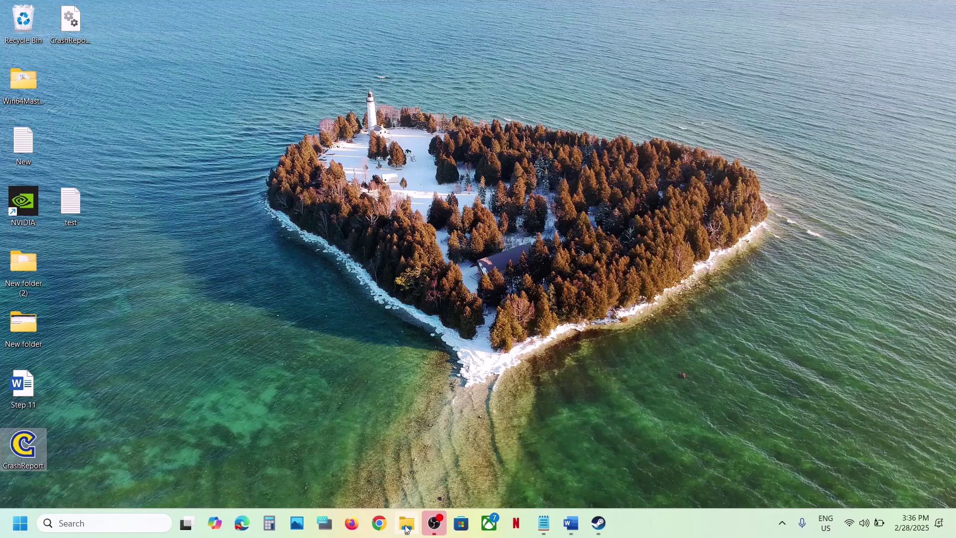
Return to the MonsterHunterWilds folder and delete CrashReport and CrashReportDll.dll from it.
mouse_move(407, 523)
left_click(408, 450)
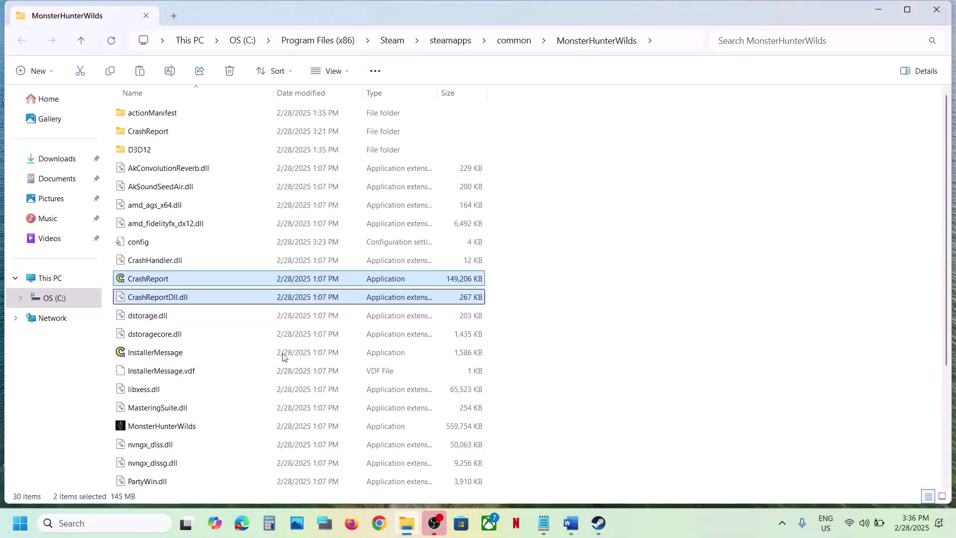
right_click(172, 280)
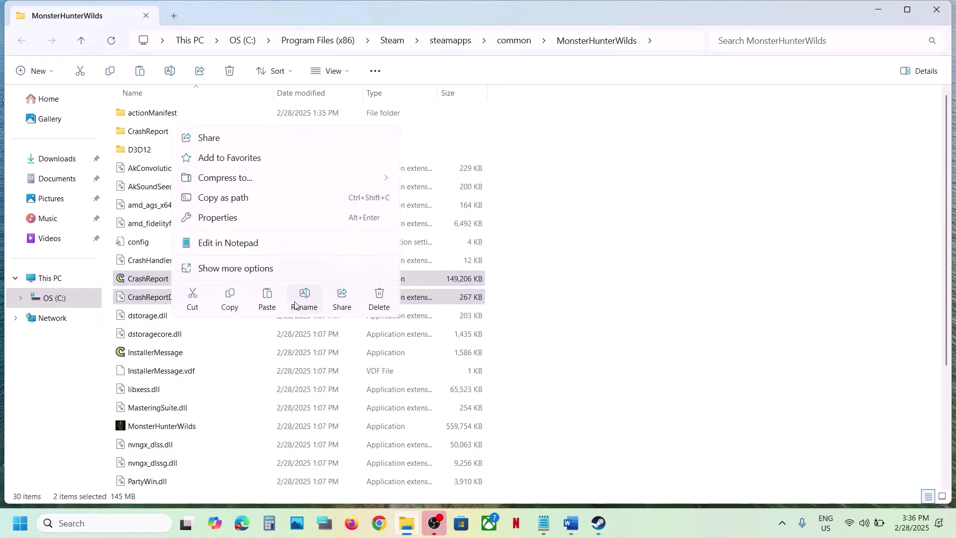
left_click(379, 299)
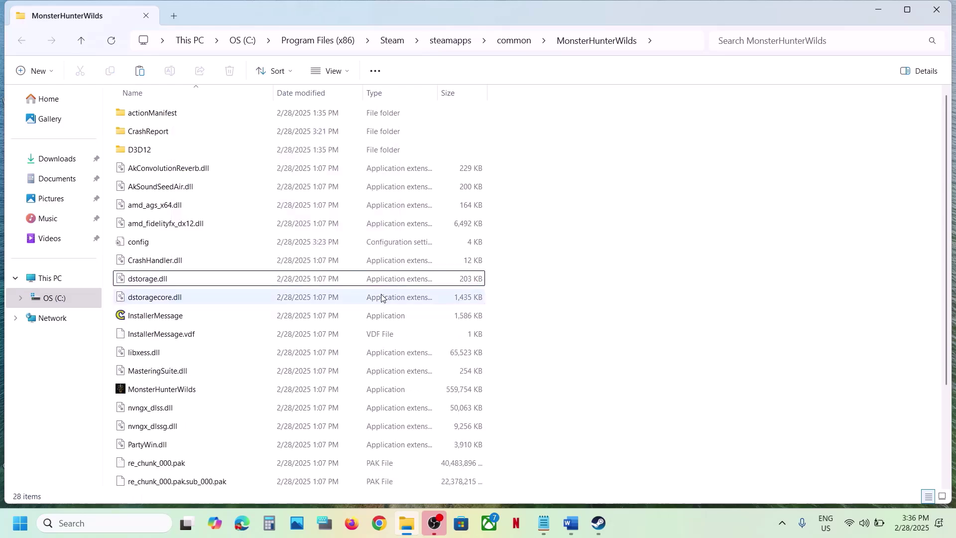
Test-launch Monster Hunter Wilds from the Steam library, exit the game, and return to the Word document.
left_click(604, 530)
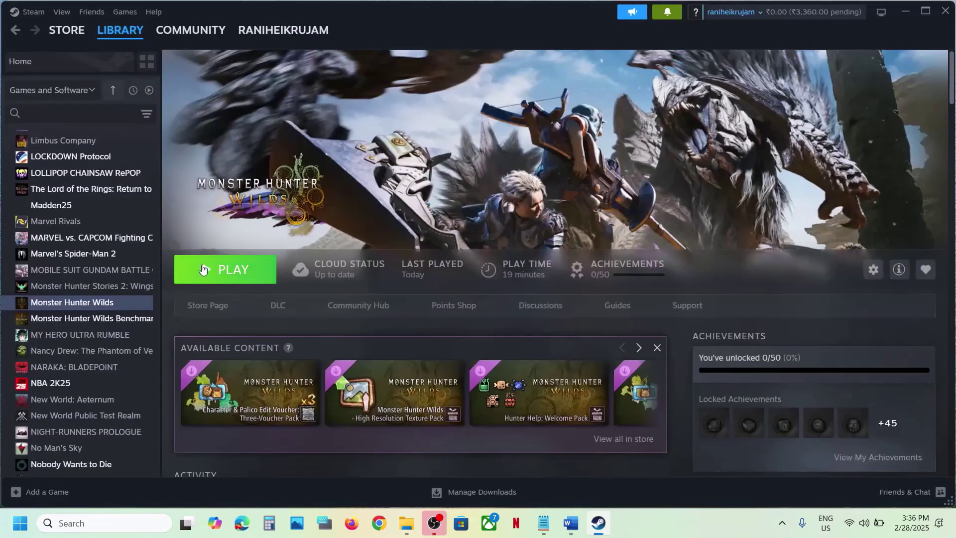
left_click(234, 277)
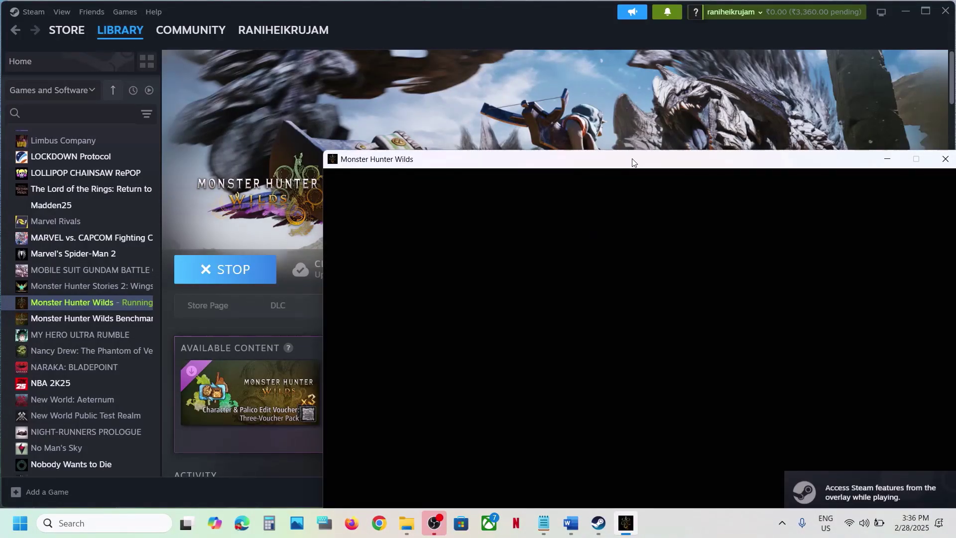
left_click_drag(631, 160, 421, 111)
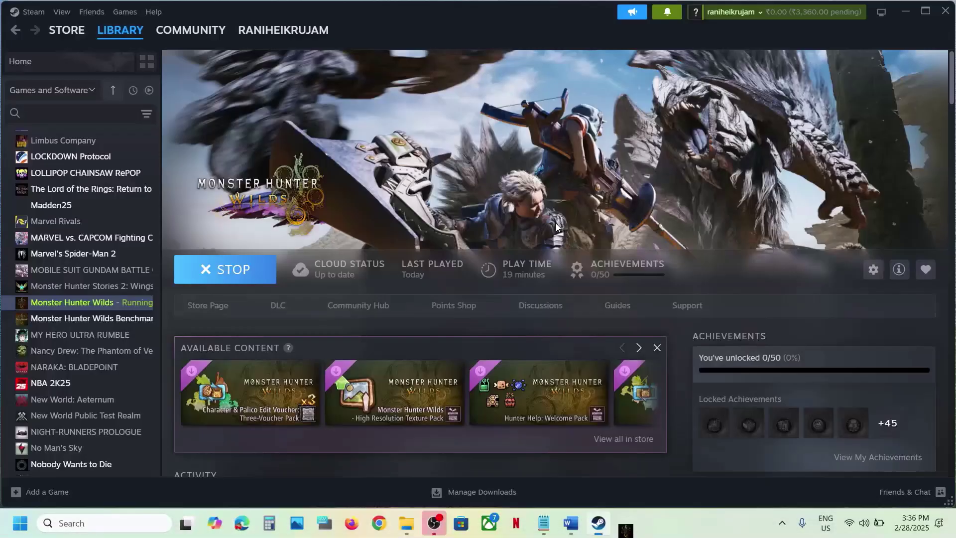
left_click(259, 268)
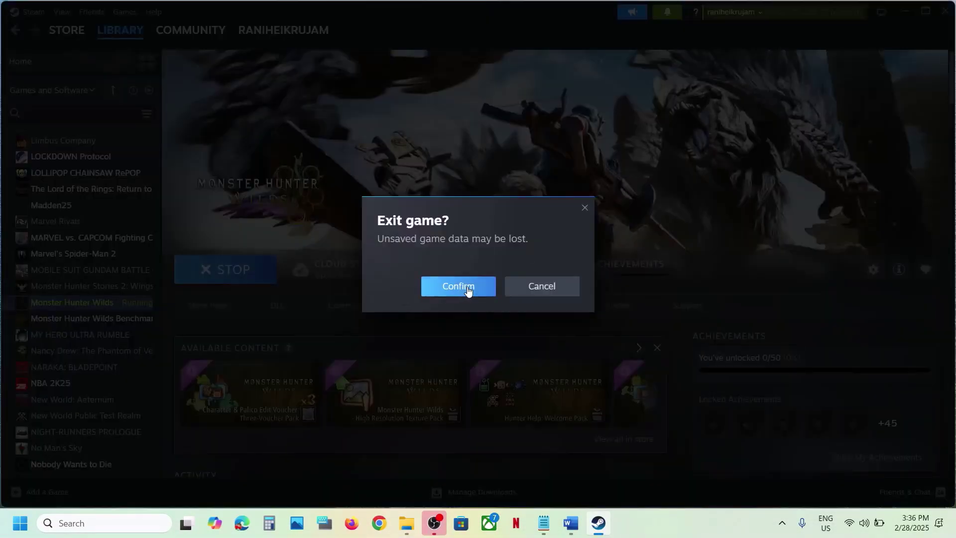
left_click(459, 288)
left_click(571, 524)
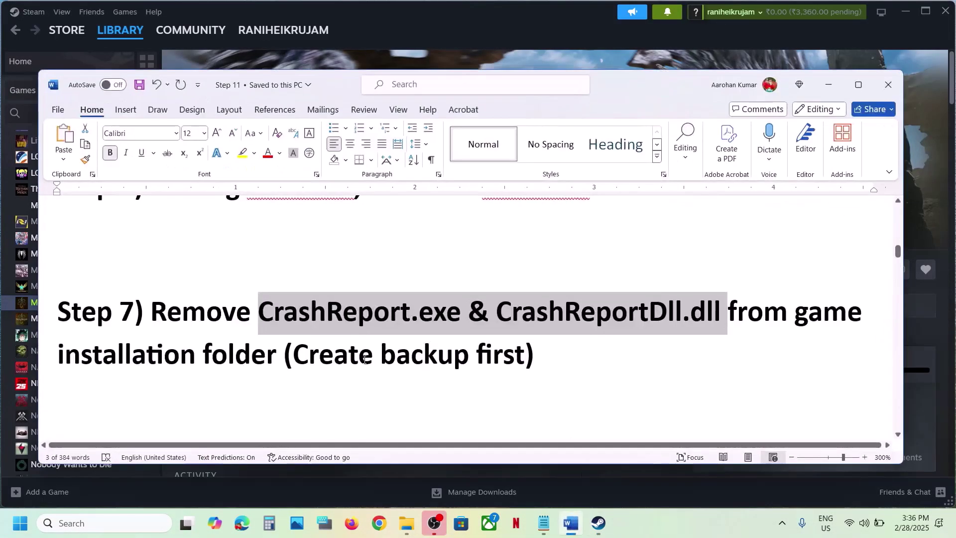
Read Step 8 about version.dll in the Word document and open Steam's main menu to locate the Exit option.
scroll(364, 359, "down", 5)
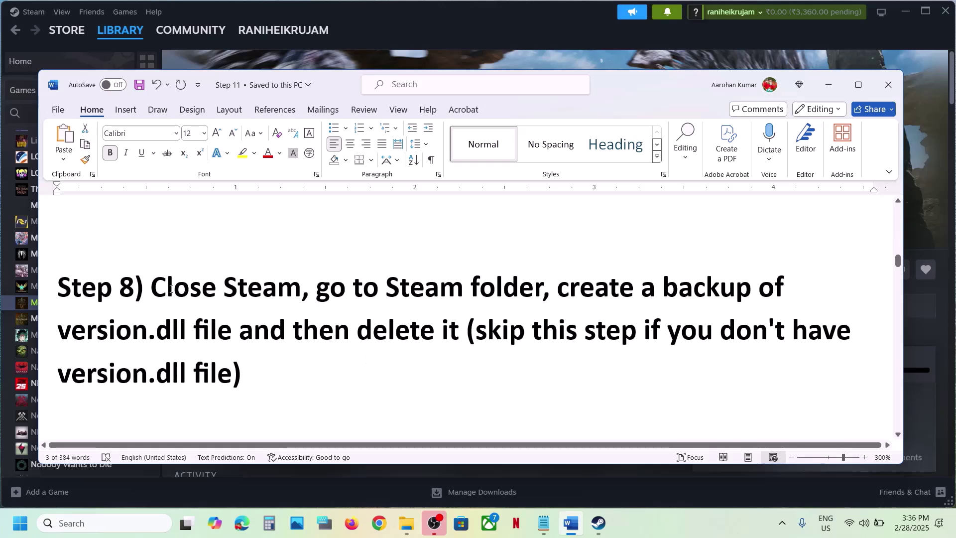
left_click_drag(151, 288, 430, 332)
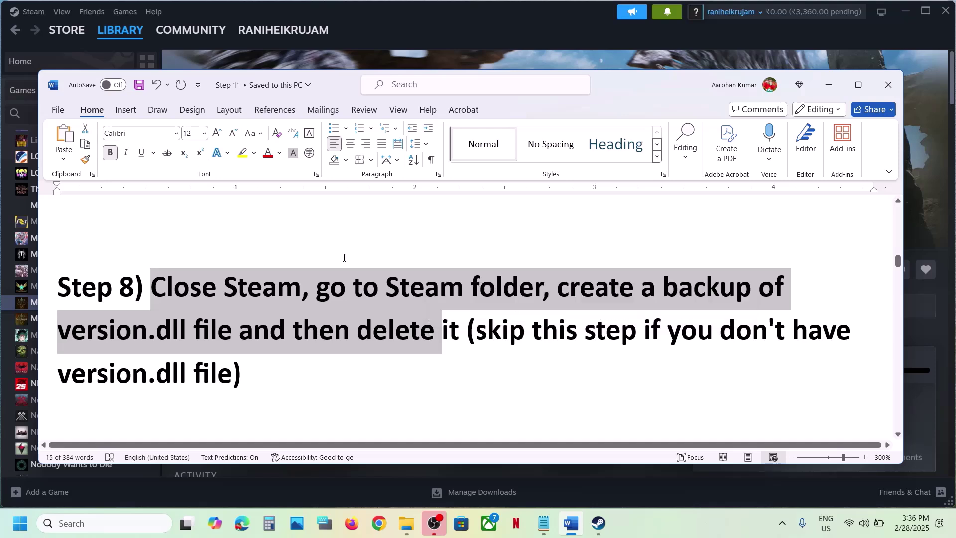
left_click(520, 39)
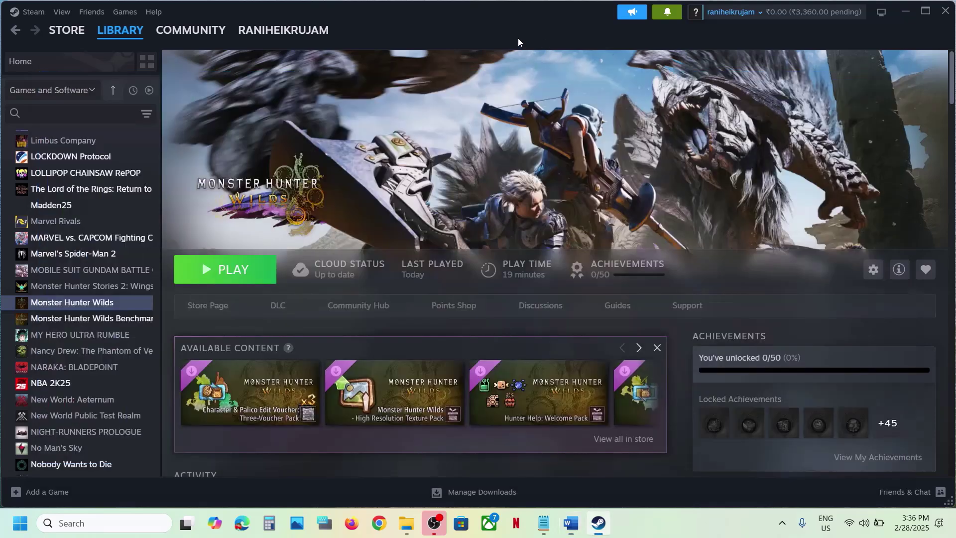
left_click(33, 14)
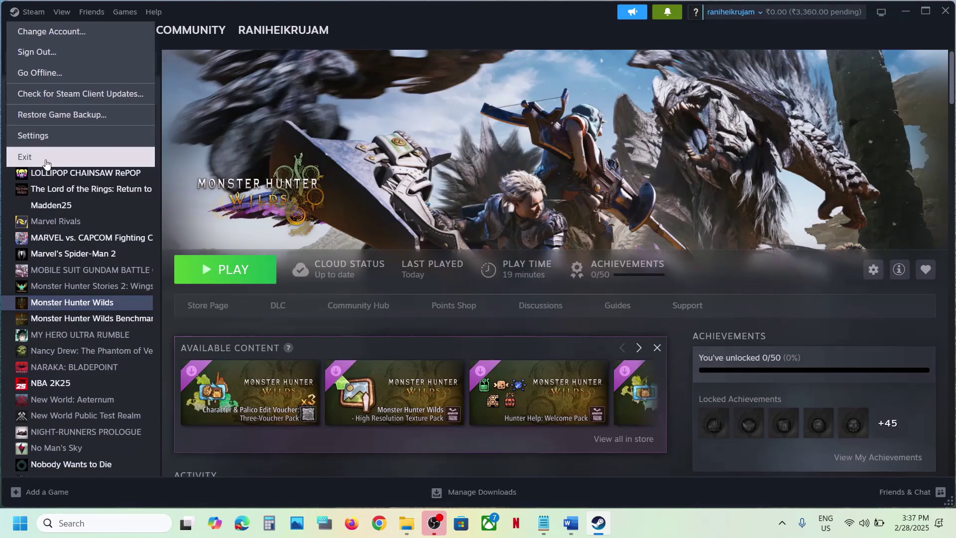
Switch to File Explorer and open the Steam folder in Program Files (x86) on the C: drive.
mouse_move(403, 532)
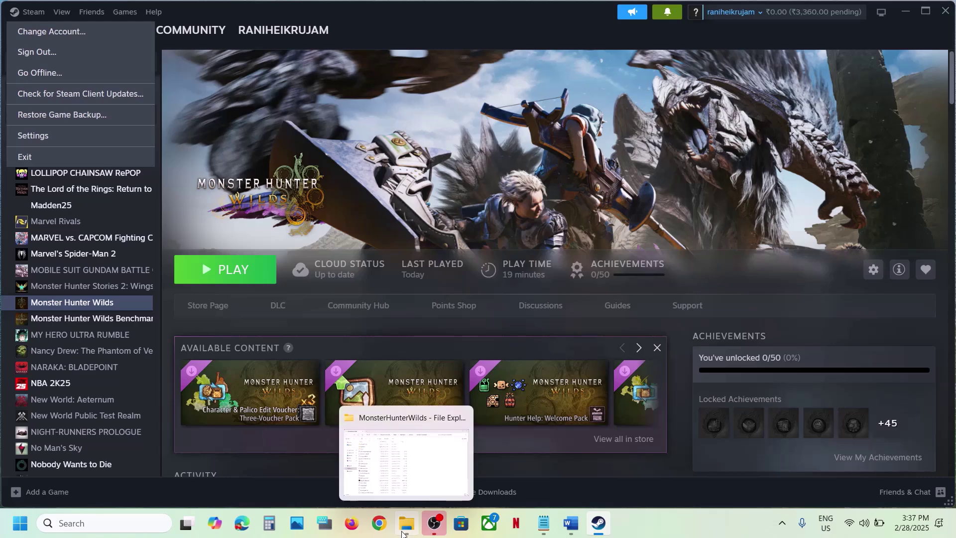
left_click(405, 474)
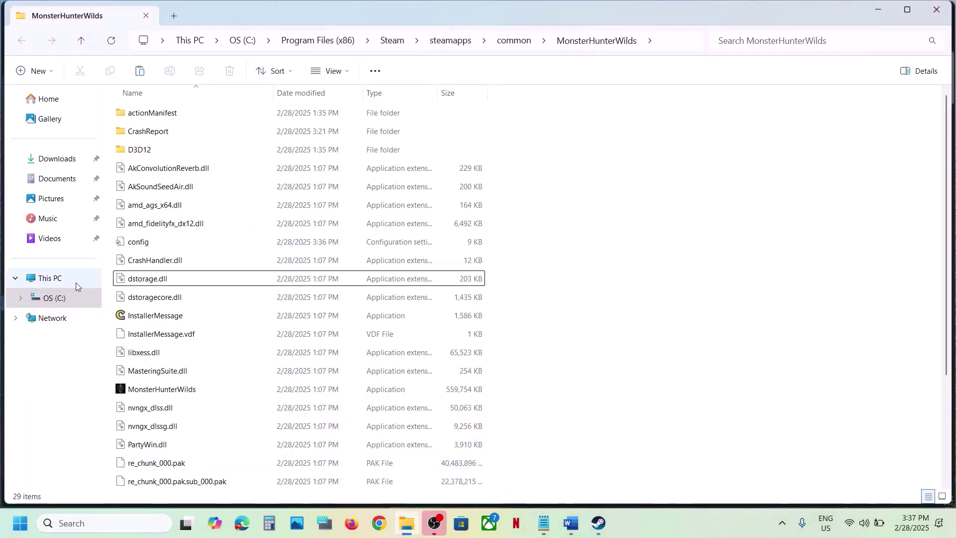
left_click(57, 285)
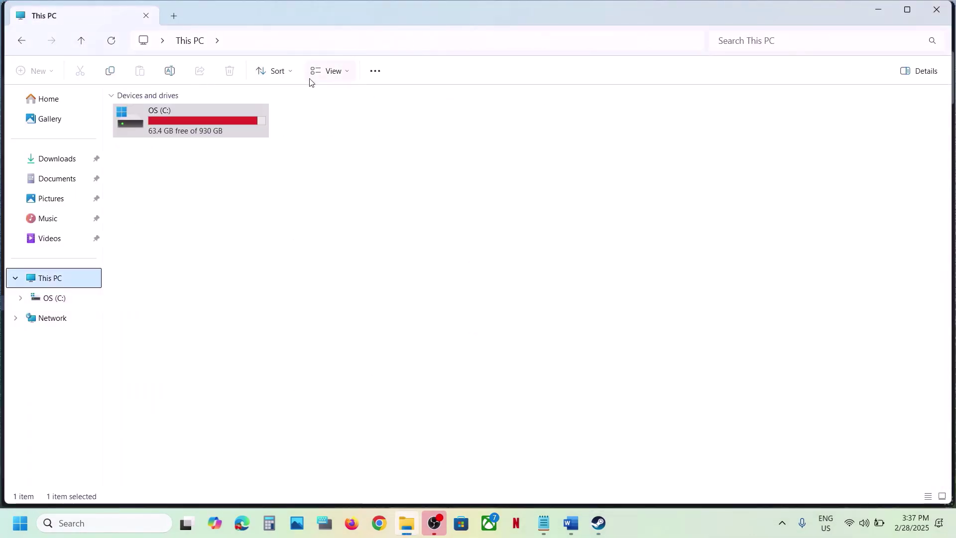
double_click(173, 131)
scroll(224, 262, "down", 3)
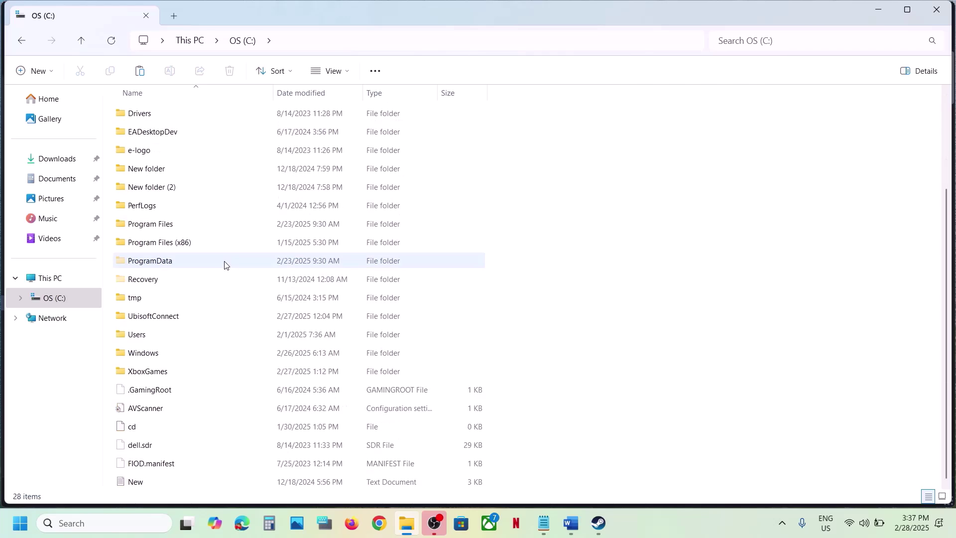
double_click(165, 242)
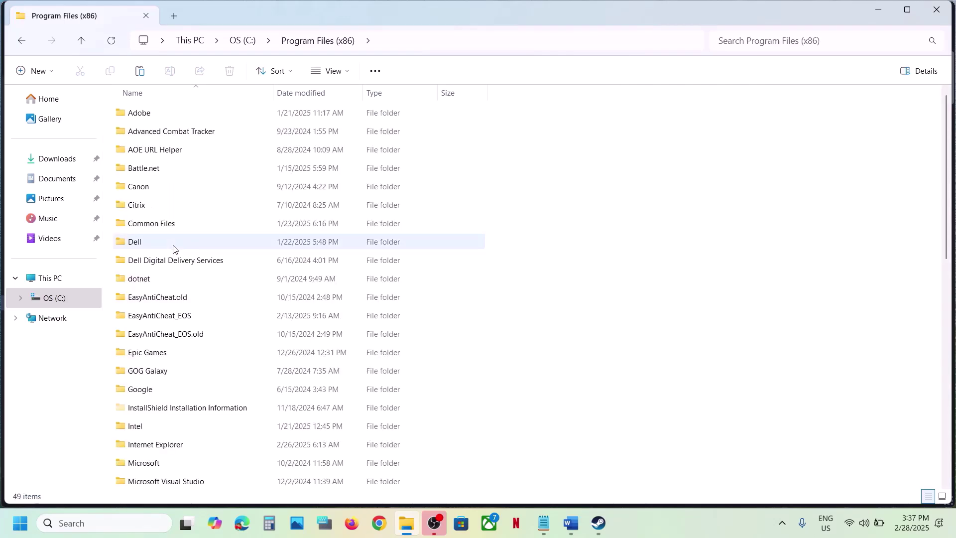
scroll(174, 249, "down", 2)
scroll(173, 249, "down", 5)
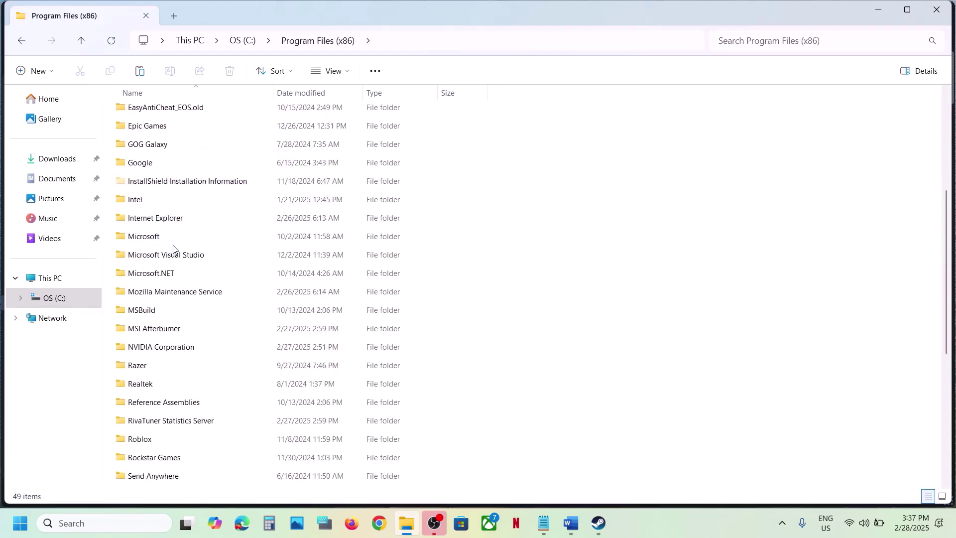
scroll(174, 249, "down", 2)
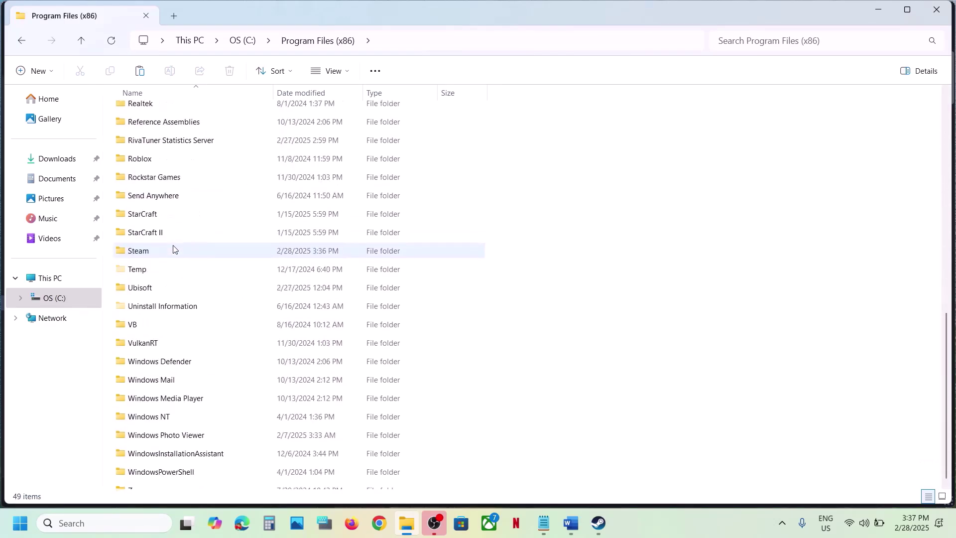
left_click(144, 249)
double_click(144, 249)
Copy version.dll from the Steam folder and paste it onto the desktop as a backup.
left_click(171, 371)
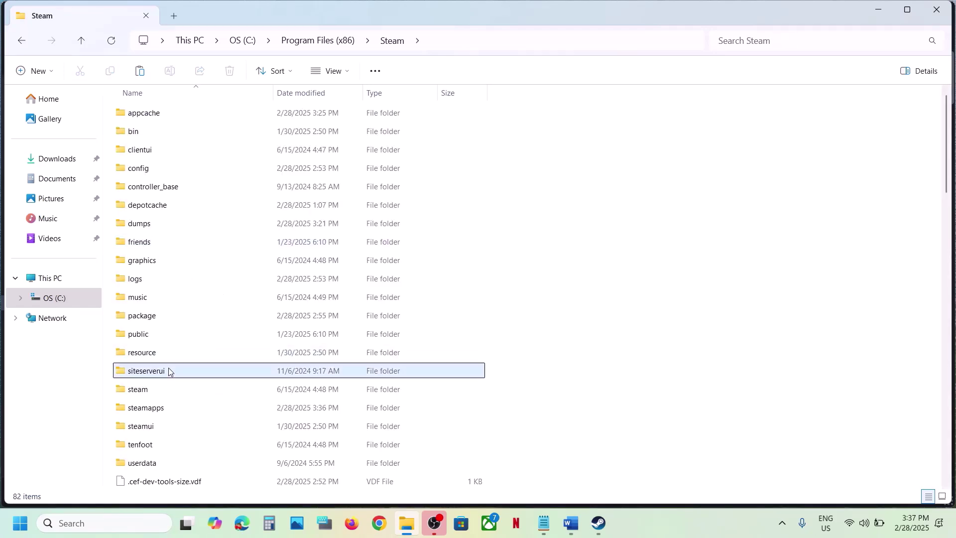
scroll(168, 371, "down", 20)
left_click(169, 372)
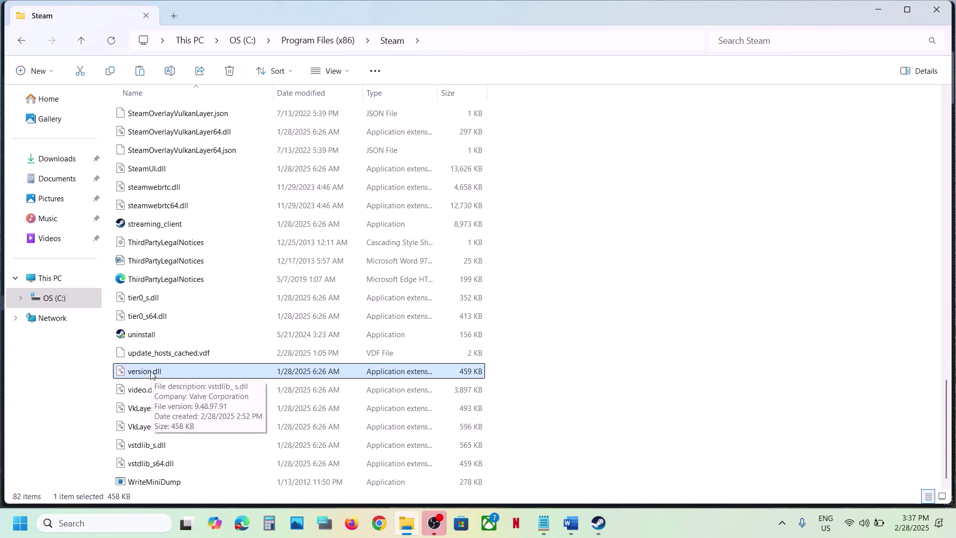
key("F2")
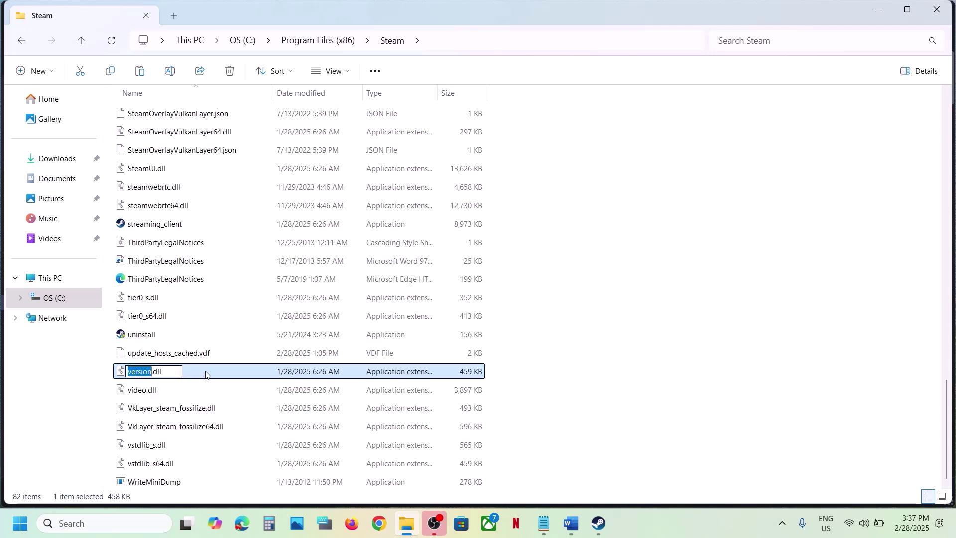
key("Escape")
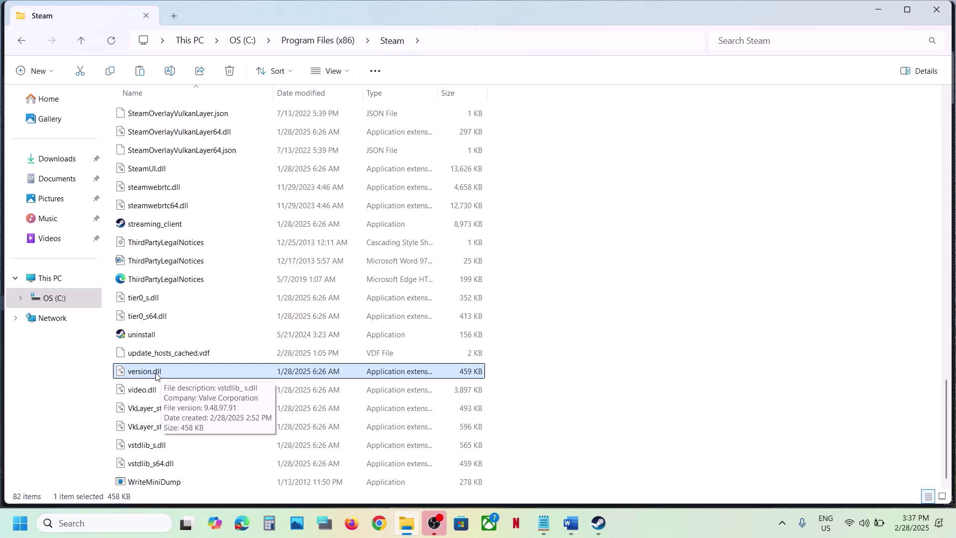
right_click(156, 377)
left_click(215, 388)
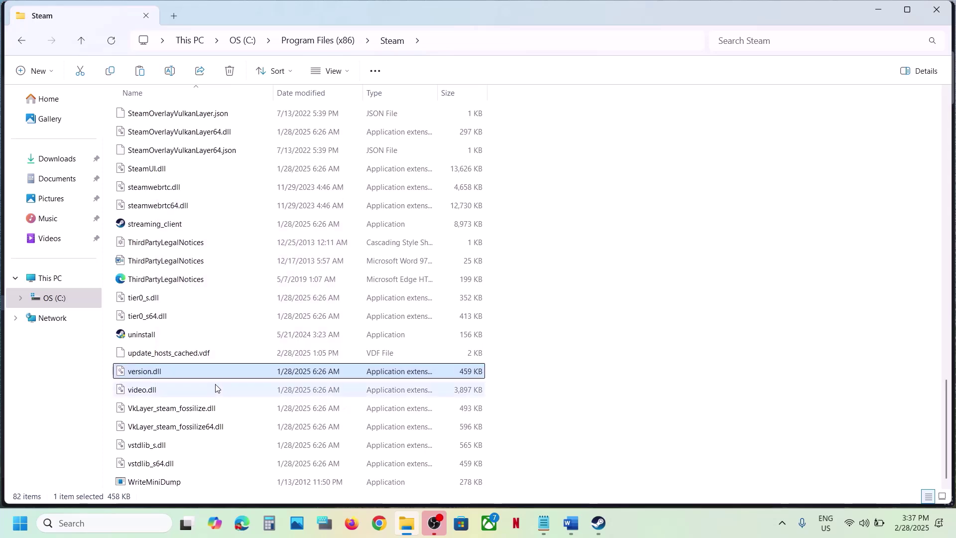
key("super+d")
key("ctrl+v")
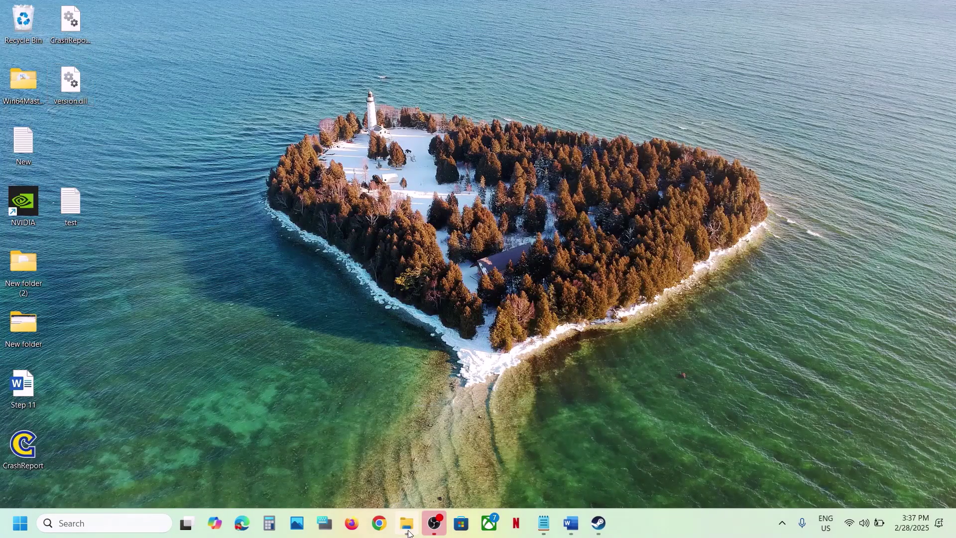
Return to the Steam folder in File Explorer and delete version.dll from it.
left_click(408, 530)
right_click(150, 378)
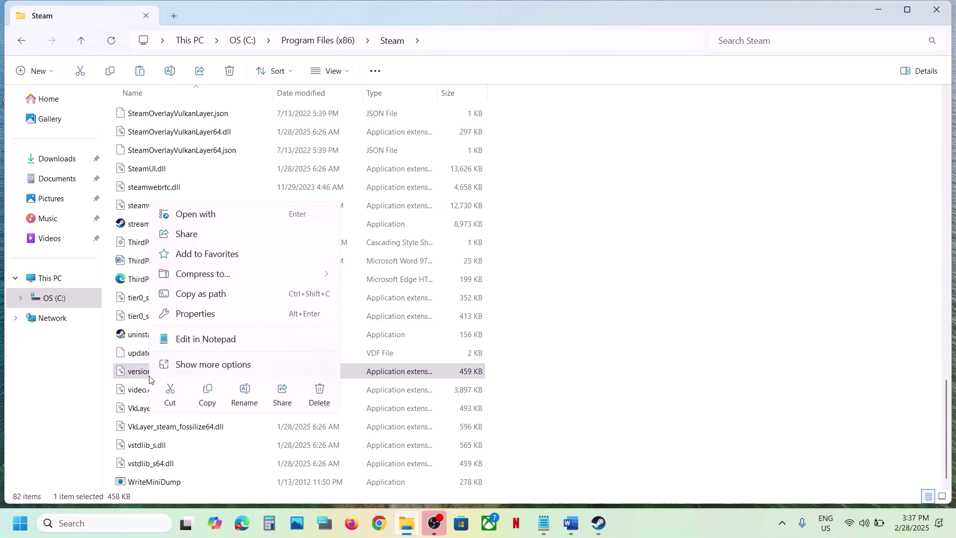
left_click(327, 398)
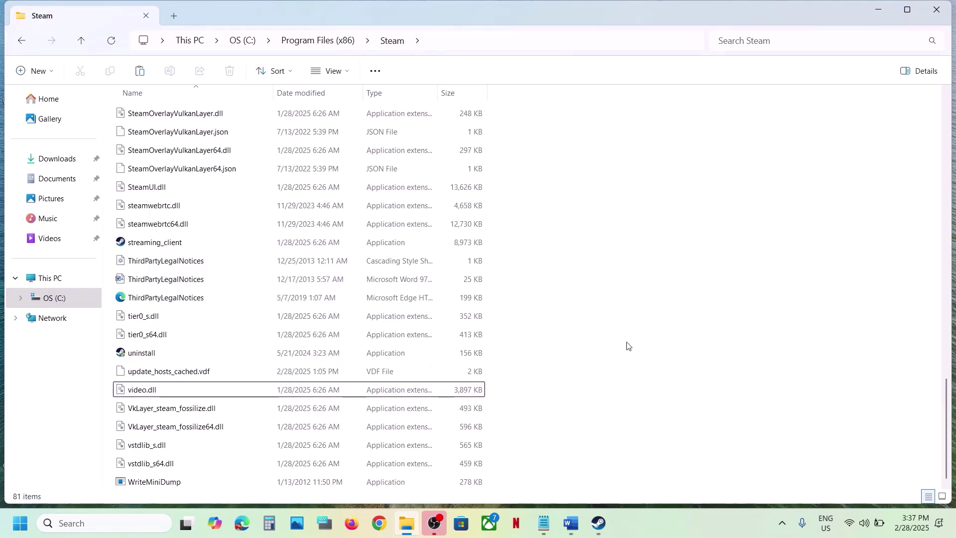
Bring up Steam, return to the Word document and read Step 9 about clearing the download cache.
left_click(599, 523)
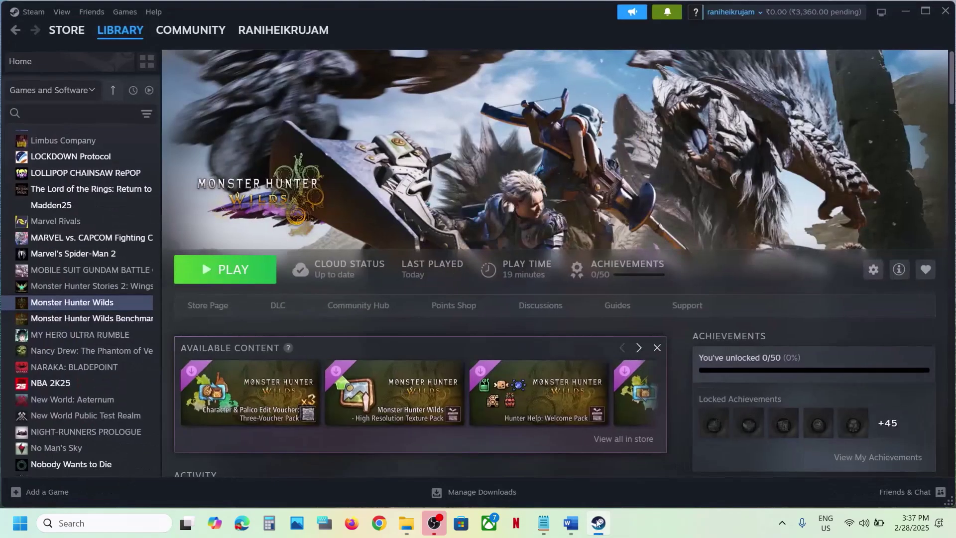
left_click(568, 524)
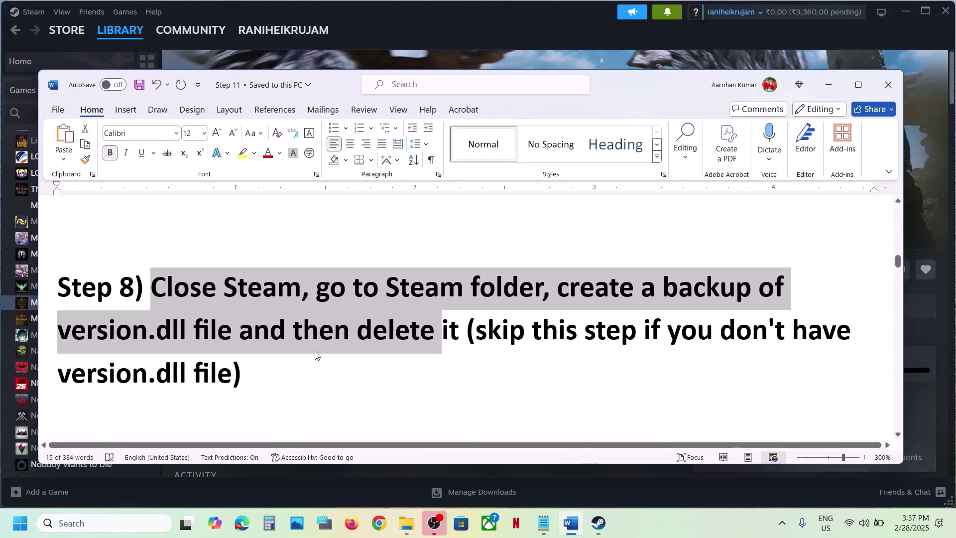
left_click(284, 360)
scroll(284, 360, "down", 5)
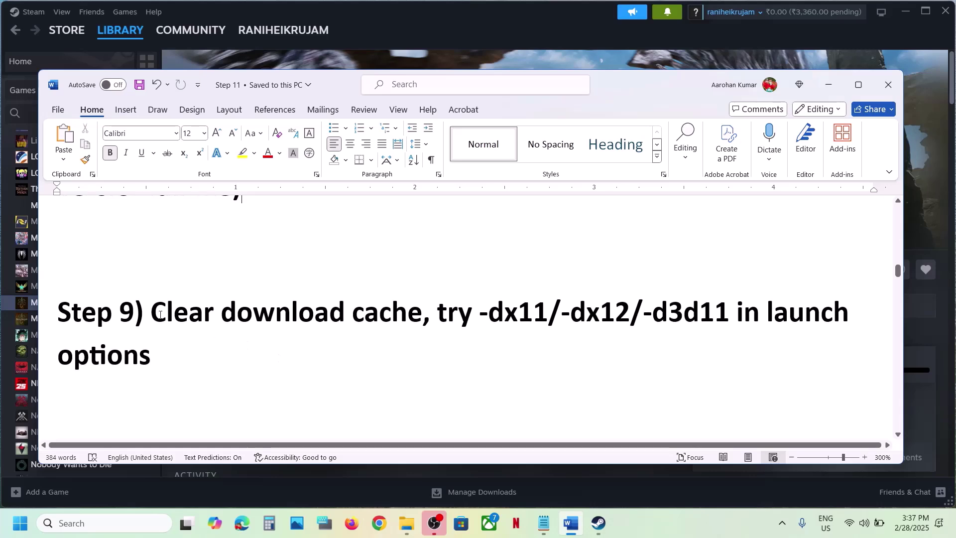
left_click_drag(152, 314, 423, 314)
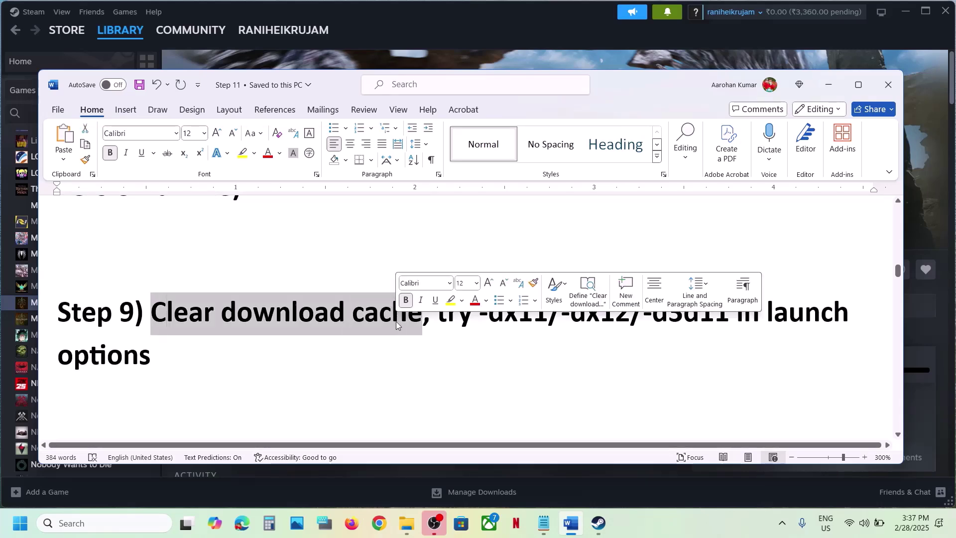
Start clearing the download cache in Steam's Downloads settings, cancel the confirmation and close the settings.
left_click(482, 38)
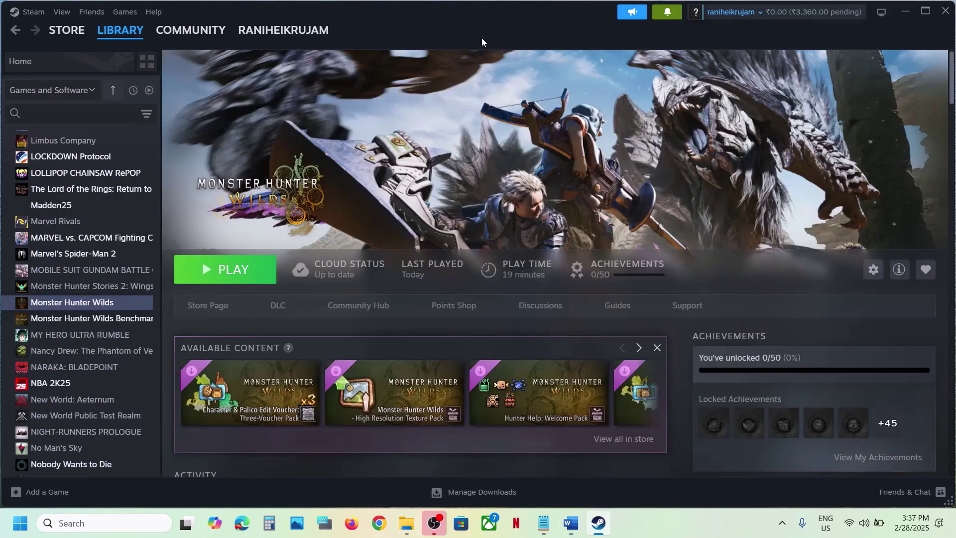
left_click(36, 13)
left_click(41, 134)
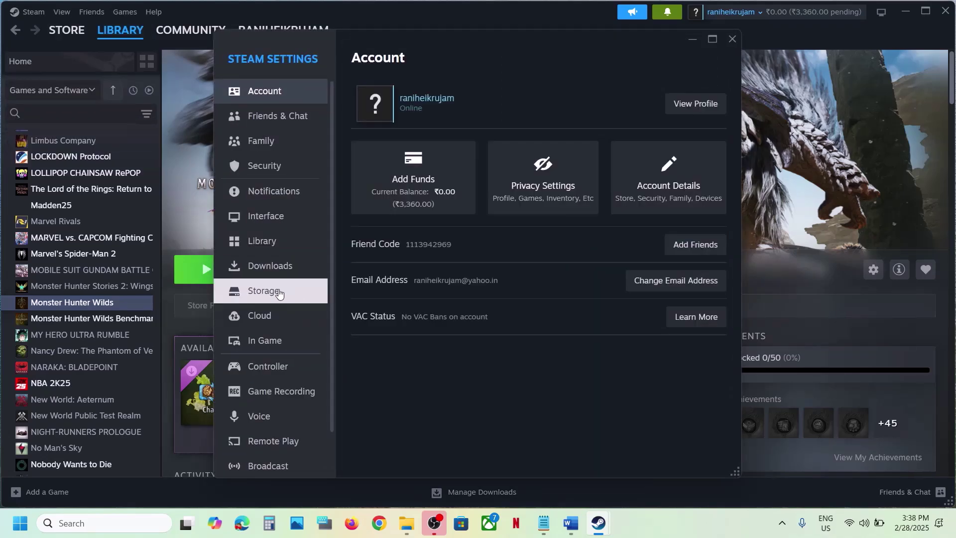
left_click(268, 293)
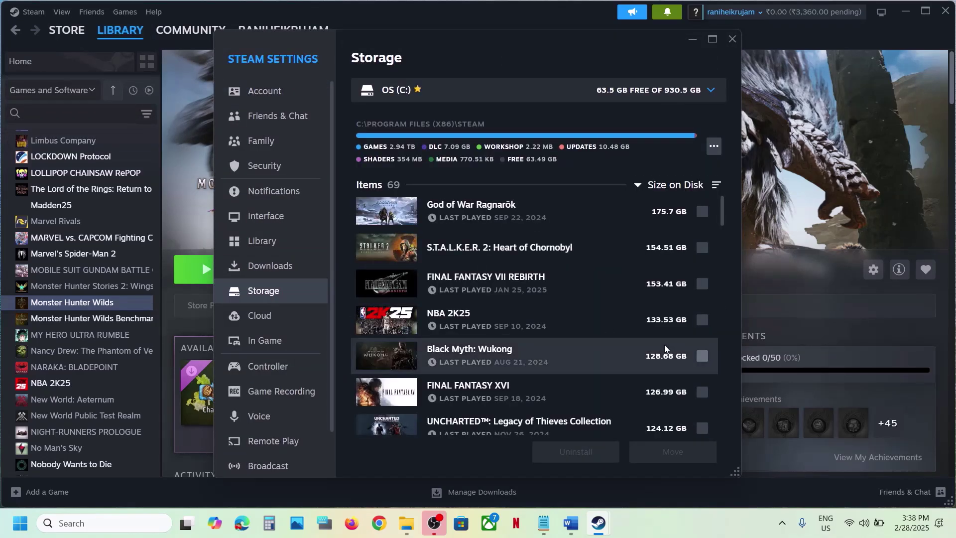
left_click(274, 268)
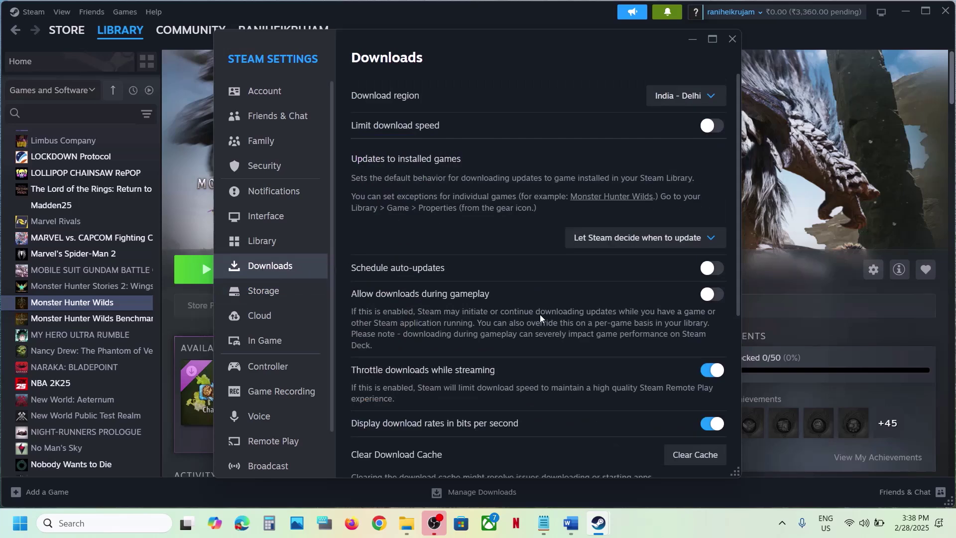
scroll(540, 314, "down", 3)
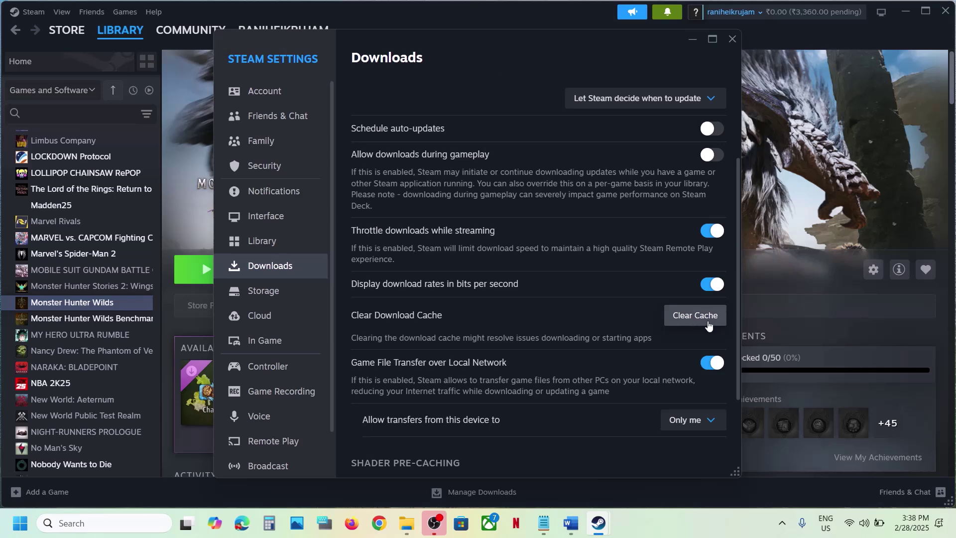
left_click(694, 316)
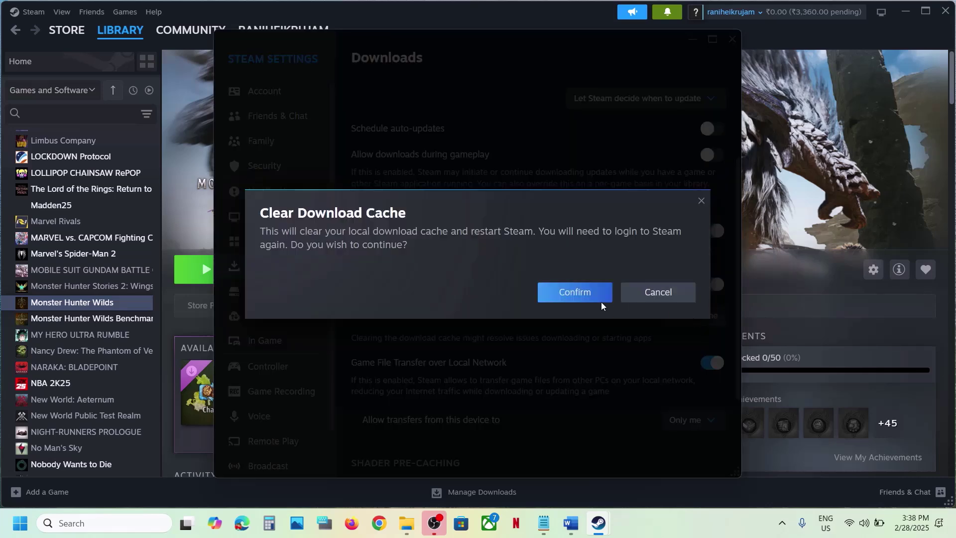
left_click(648, 294)
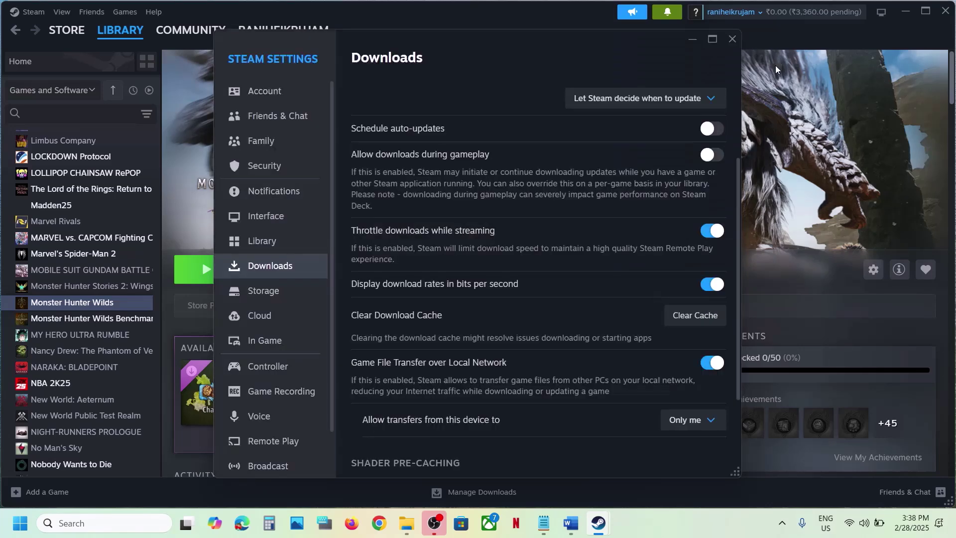
left_click(734, 40)
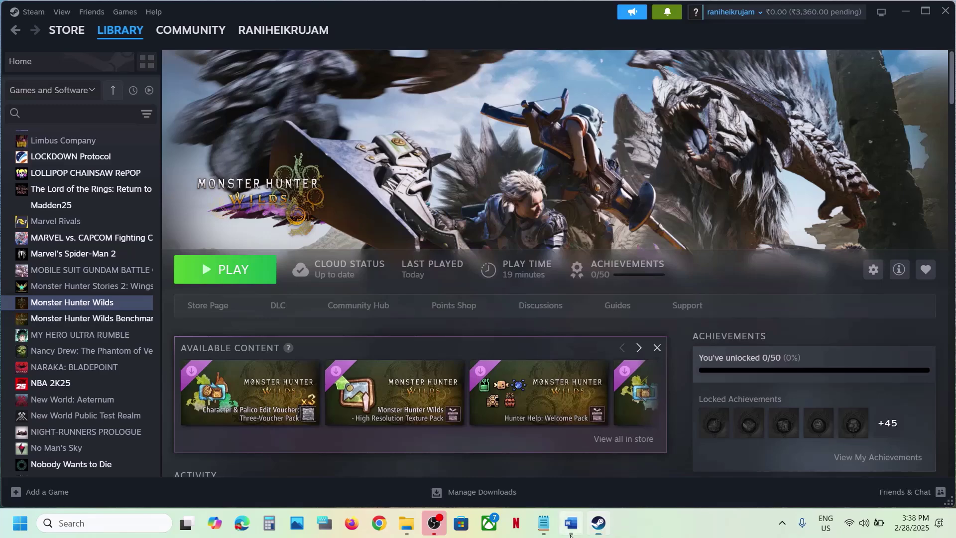
Check the launch options listed in the Word document's Step 9 and set Monster Hunter Wilds' launch options in Steam to -dx11.
left_click(570, 523)
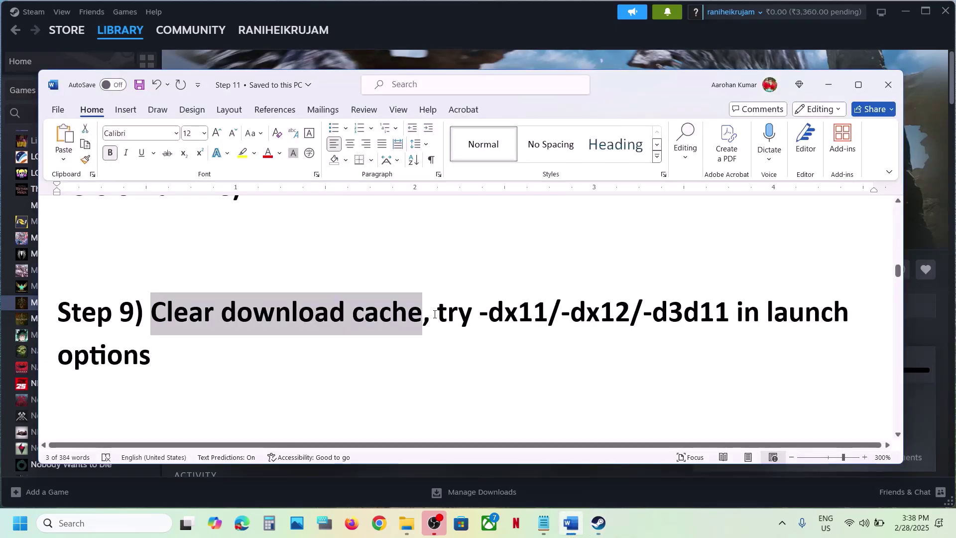
left_click_drag(461, 323, 598, 352)
left_click(447, 29)
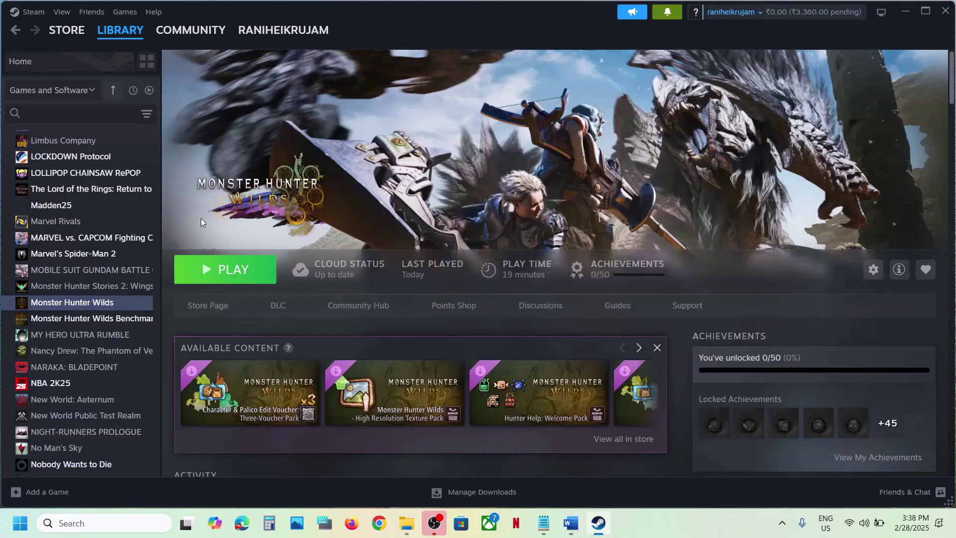
right_click(89, 302)
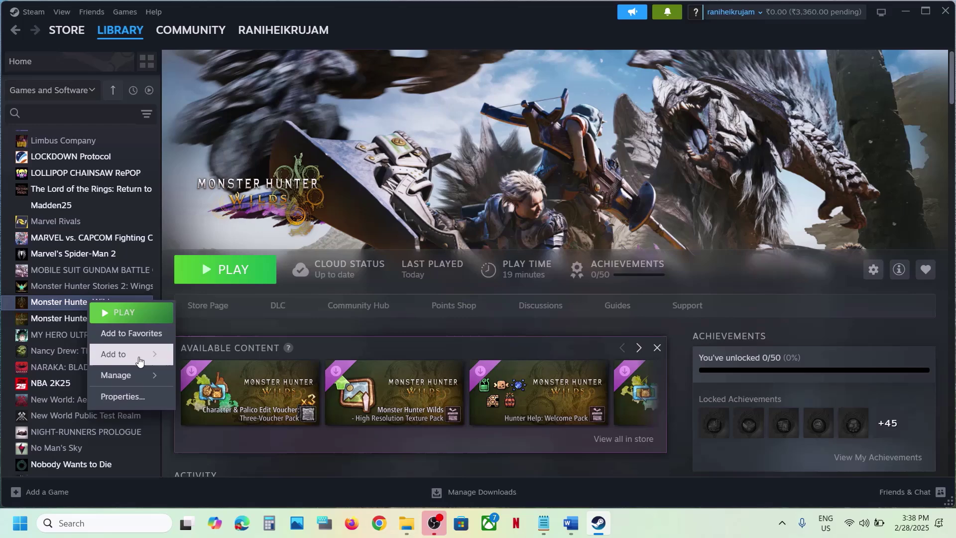
left_click(126, 399)
left_click(399, 318)
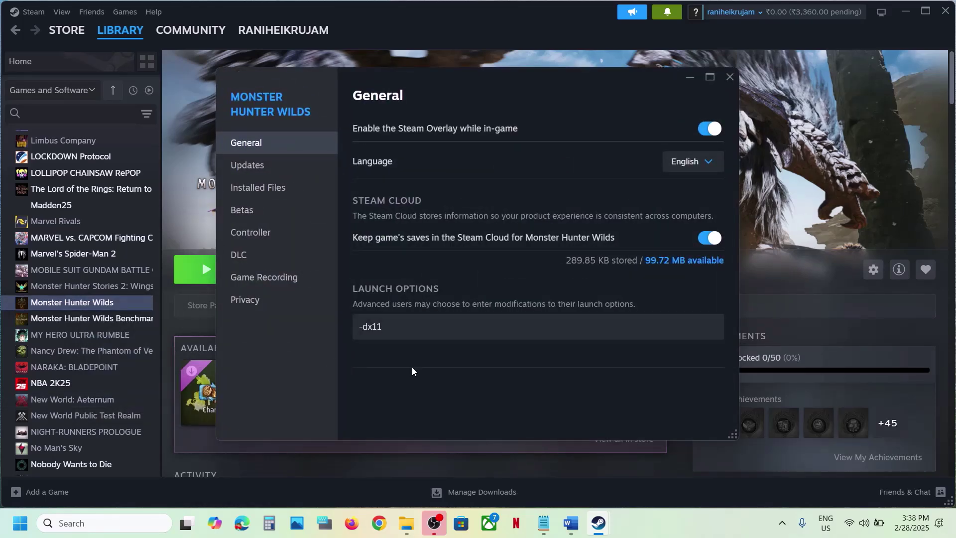
Reopen Monster Hunter Wilds' properties in Steam and try the launch options -dx12 and -d3d11 in turn.
left_click(731, 77)
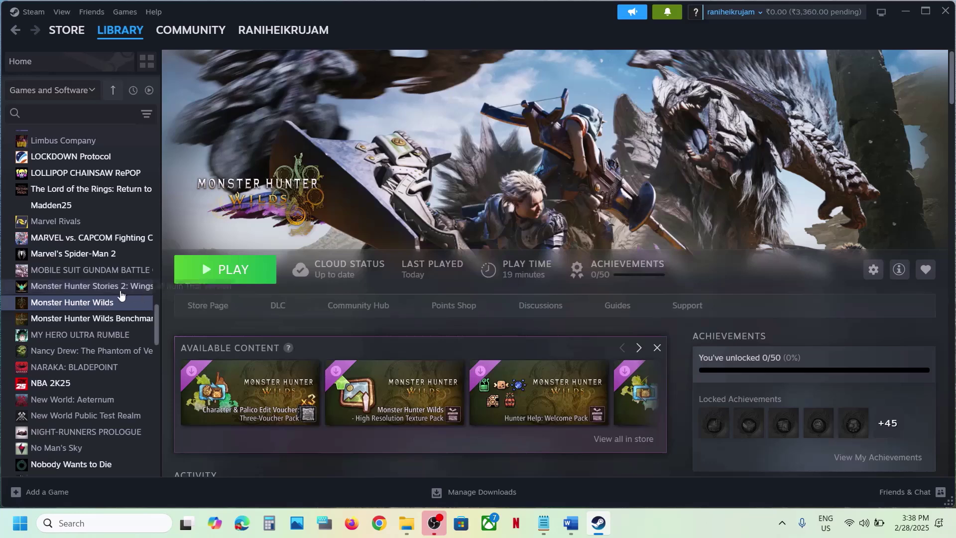
right_click(104, 305)
left_click(135, 400)
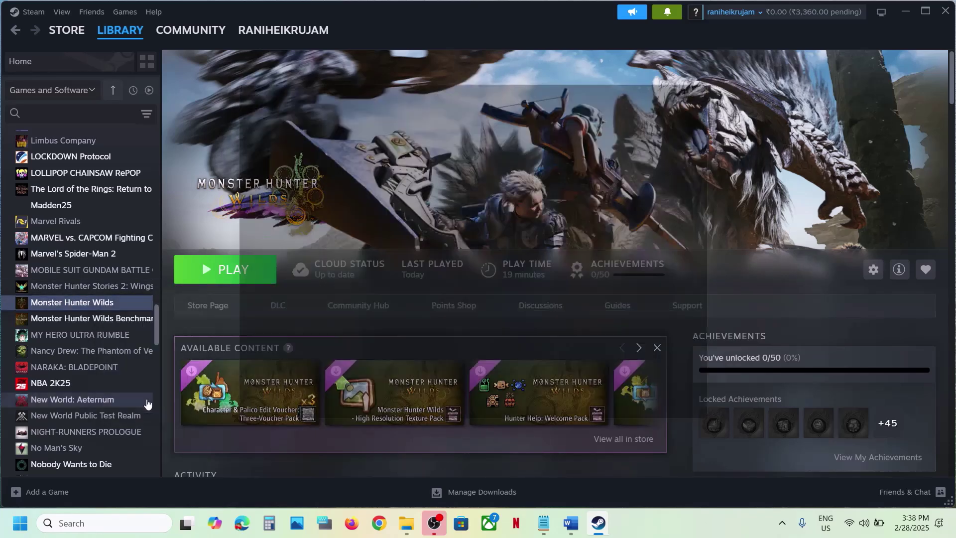
type("-dx12")
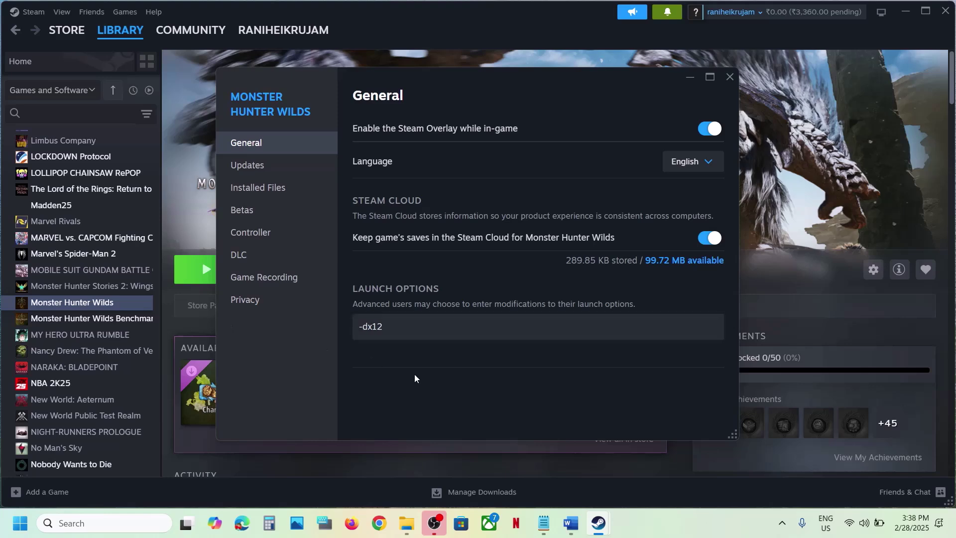
key("ctrl+a")
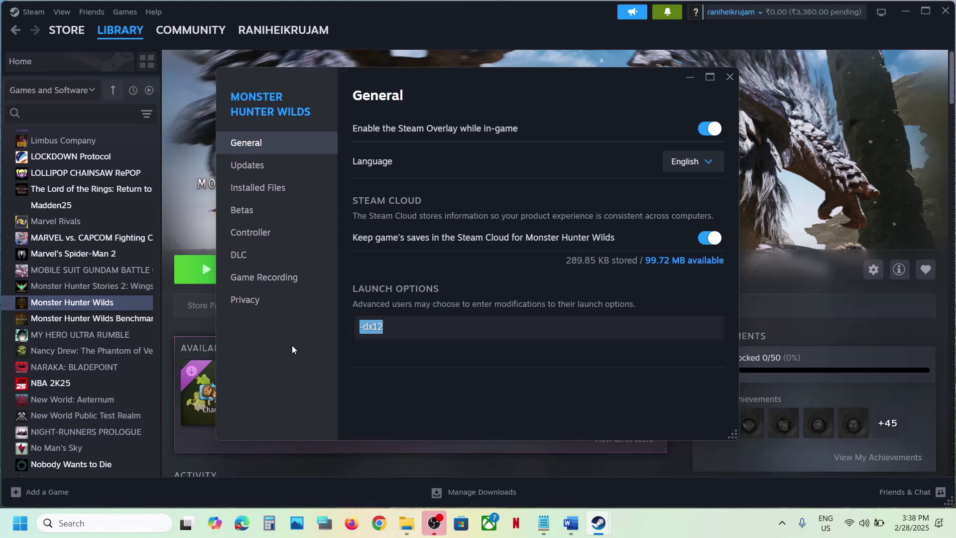
type("-d3d11")
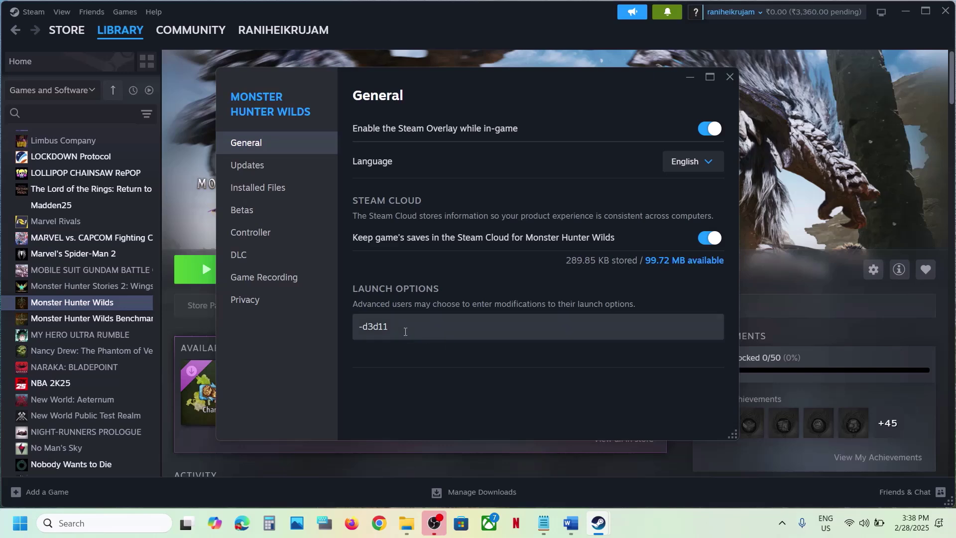
Clear Monster Hunter Wilds' launch options and close the game's properties.
left_click_drag(397, 327, 308, 330)
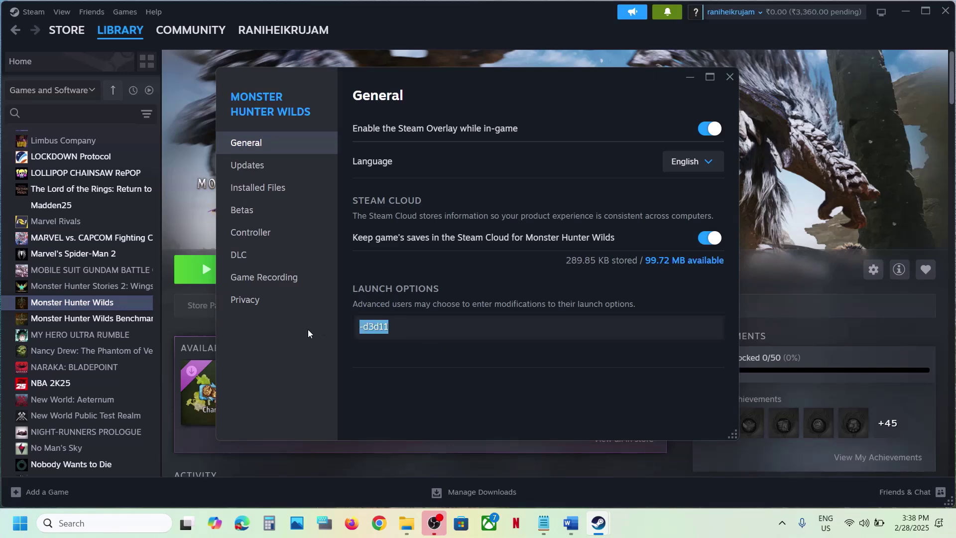
key("BackSpace")
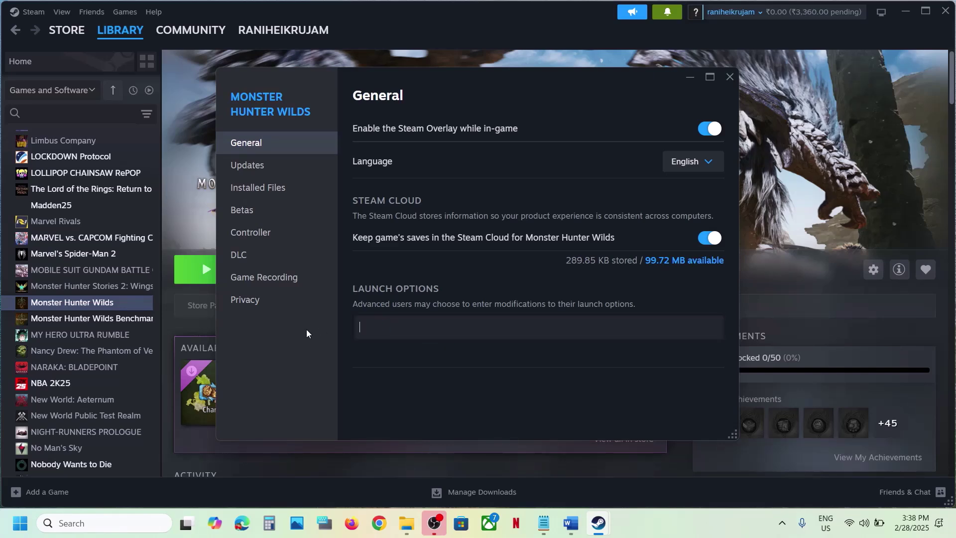
left_click(730, 78)
Switch to the Word document and read Step 10 about closing or uninstalling the VPN.
left_click(577, 534)
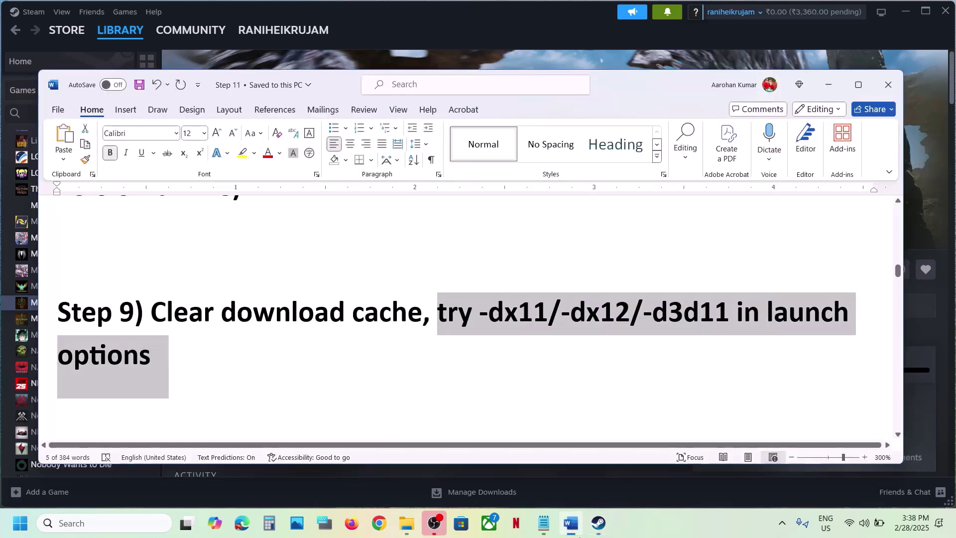
scroll(349, 286, "down", 3)
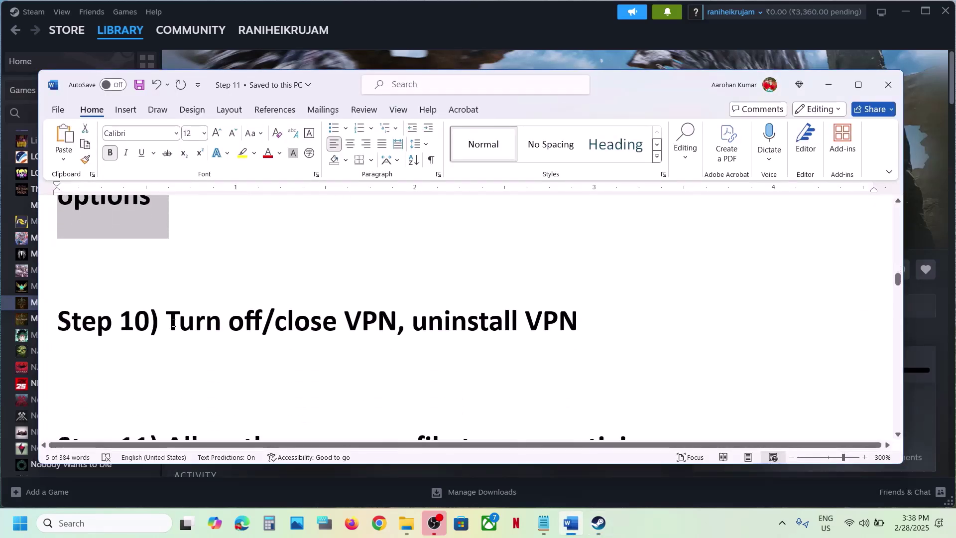
left_click_drag(174, 322, 377, 323)
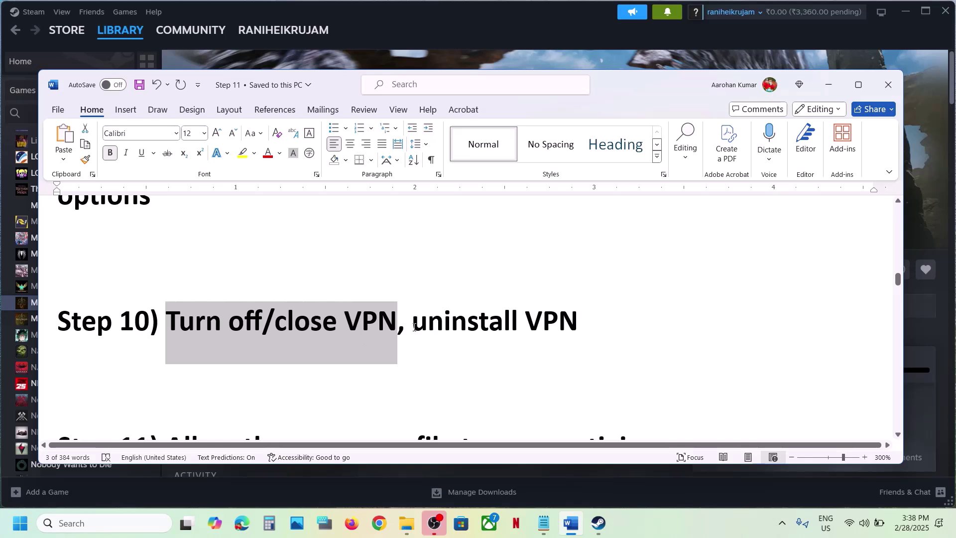
left_click(394, 334)
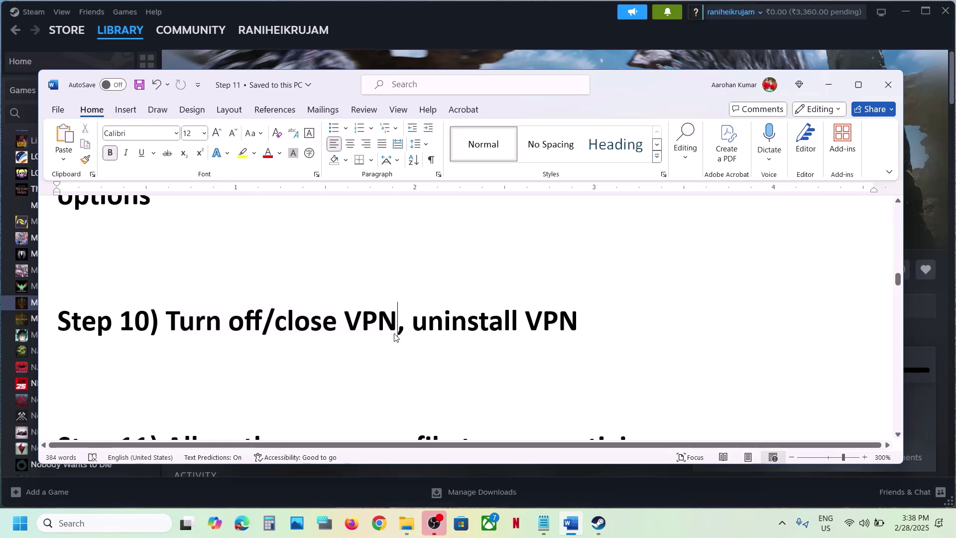
left_click_drag(589, 321, 230, 308)
Read Step 11 about allowing the game exe through the antivirus program, Windows Security and Firewall.
scroll(229, 308, "down", 3)
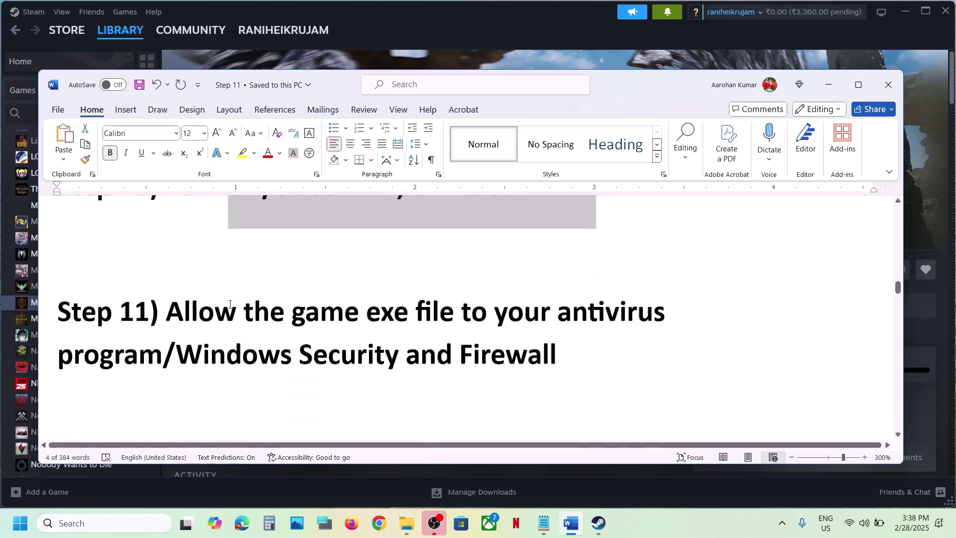
left_click_drag(166, 273, 166, 328)
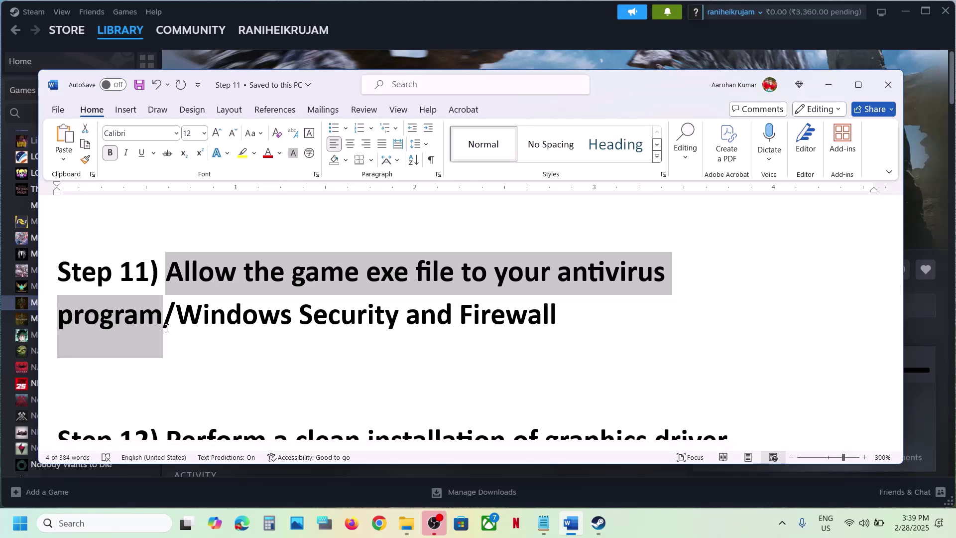
left_click(200, 330)
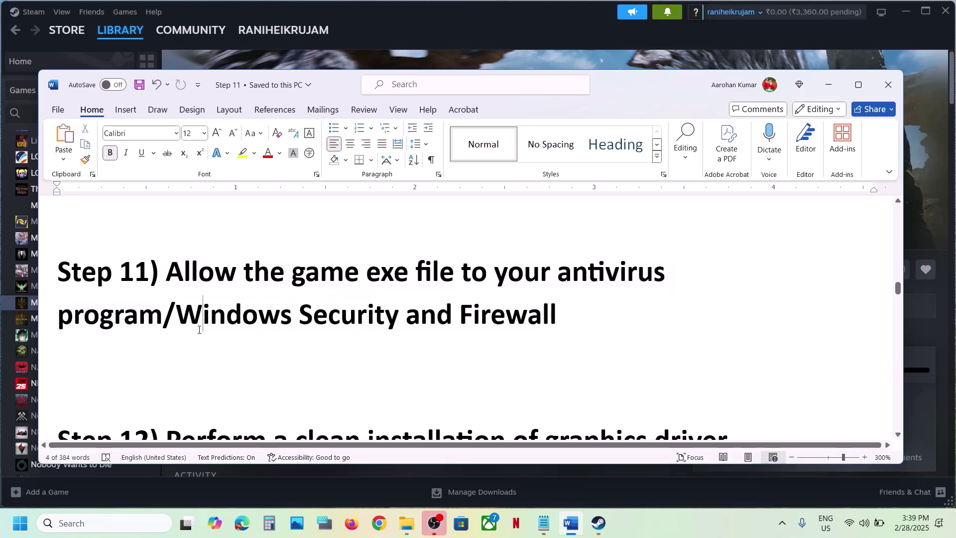
left_click_drag(183, 316, 556, 317)
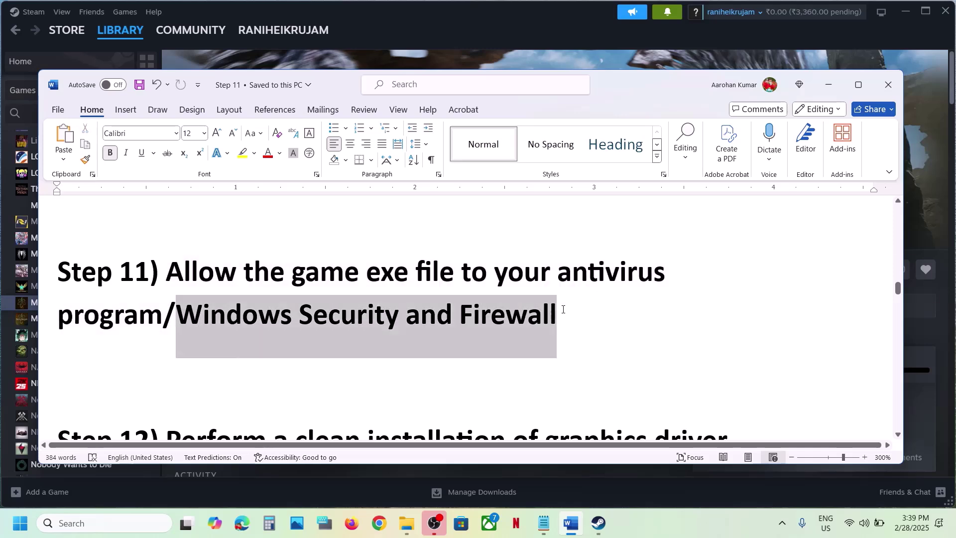
Open Windows Settings and go through Privacy & security to Windows Security's Virus & threat protection.
left_click(529, 15)
key("super+i")
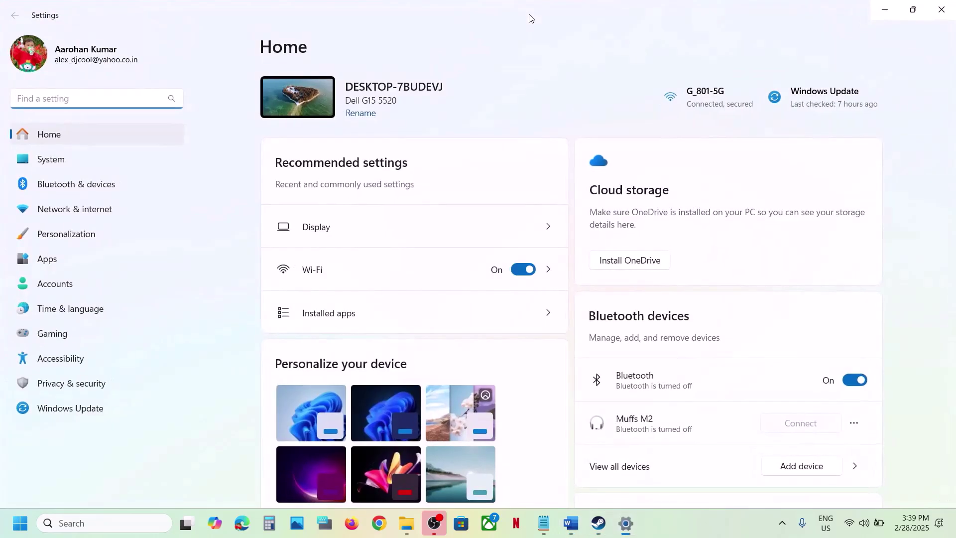
left_click(112, 383)
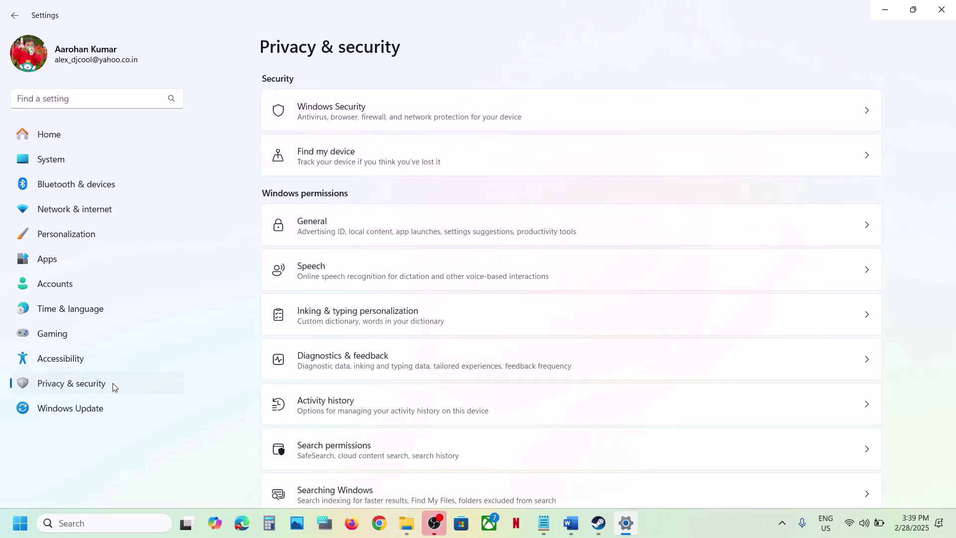
left_click(355, 120)
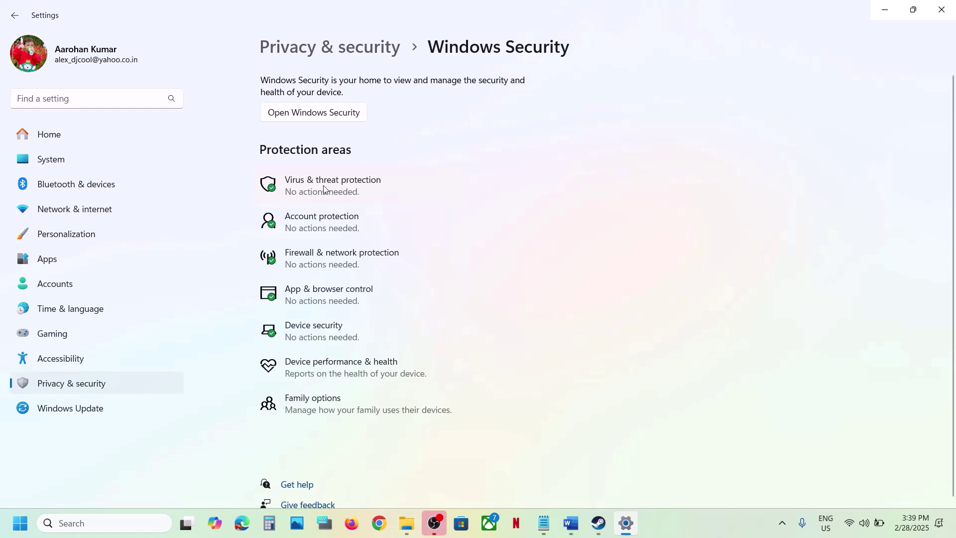
left_click(348, 188)
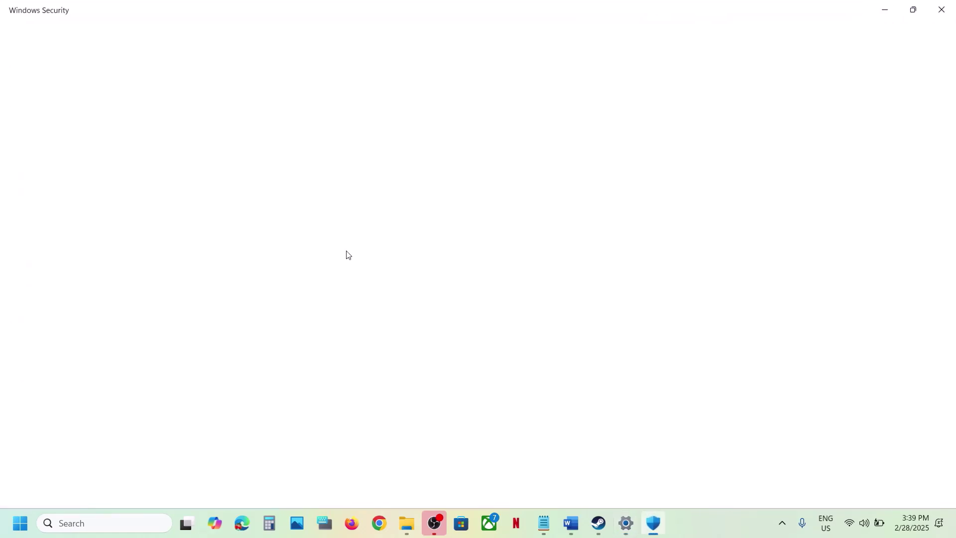
Open the list of apps allowed through Controlled folder access under Ransomware protection and approve the access request.
scroll(345, 254, "down", 2)
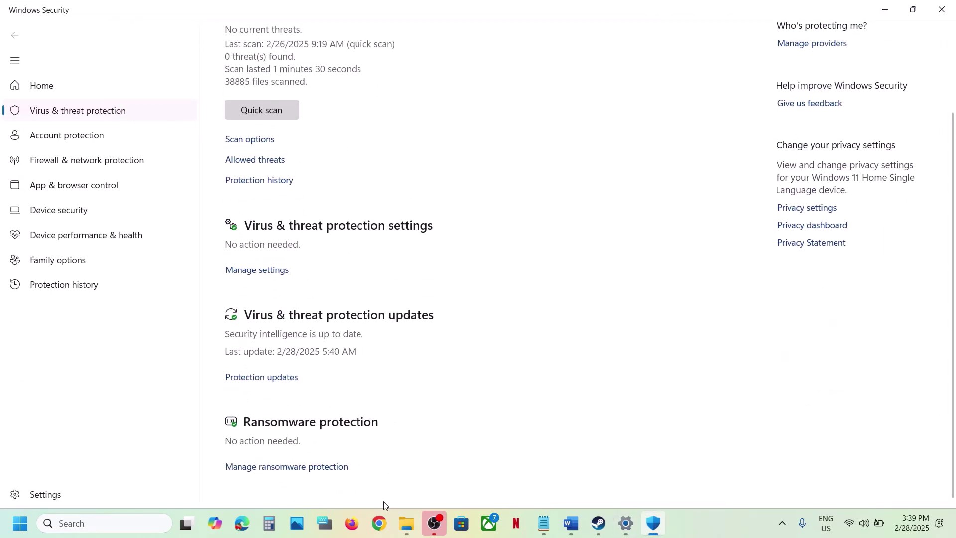
left_click(297, 471)
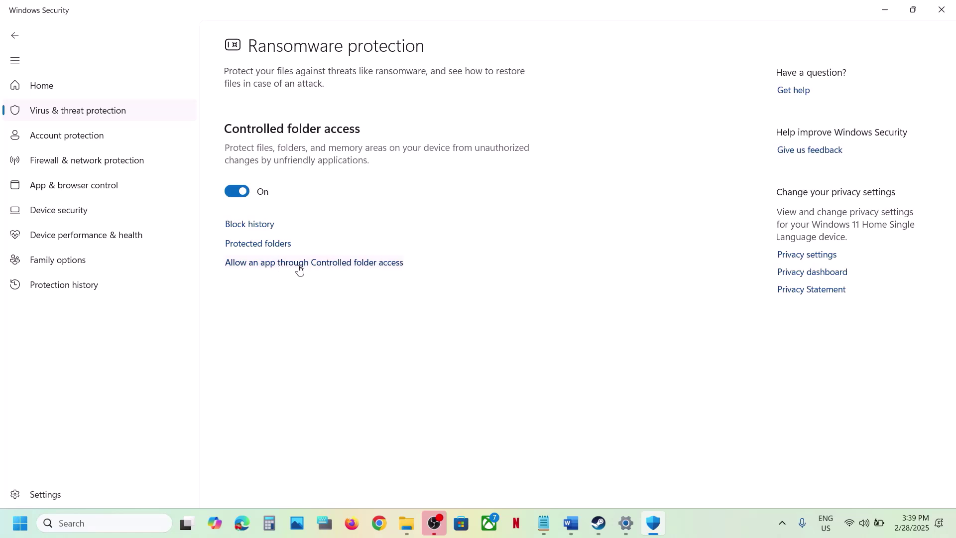
left_click(315, 264)
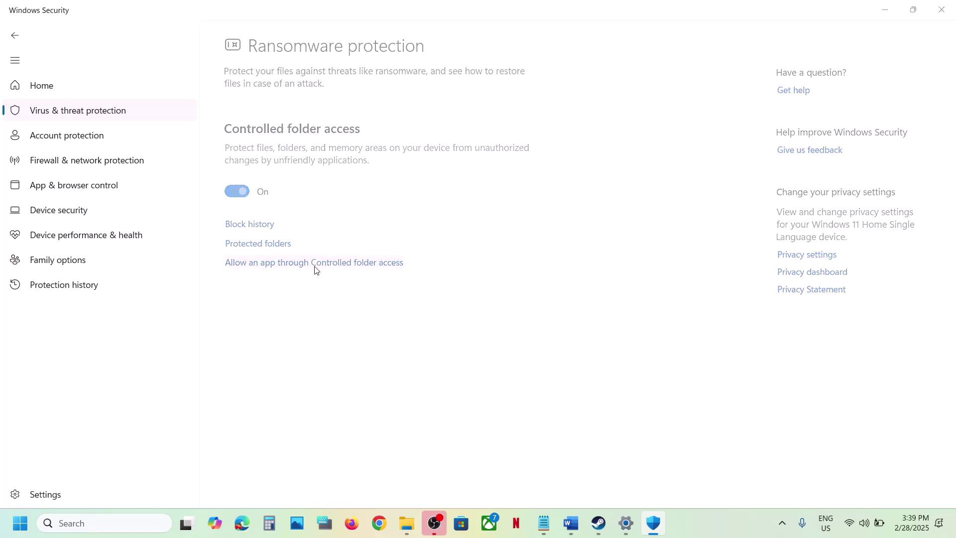
left_click(430, 357)
scroll(343, 111, "down", 2)
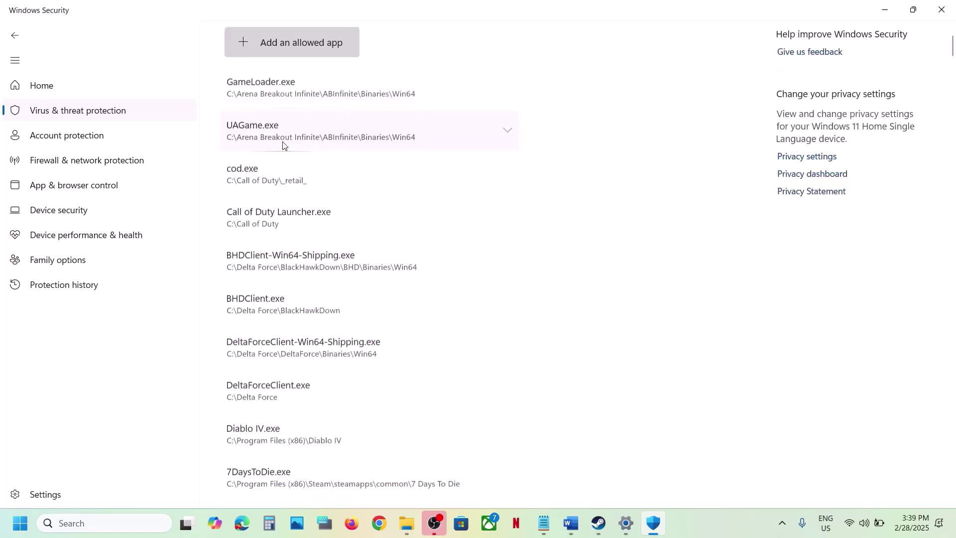
Add the MonsterHunterWilds application from Steam's steamapps\common\MonsterHunterWilds folder as an allowed app.
left_click(286, 47)
left_click(306, 94)
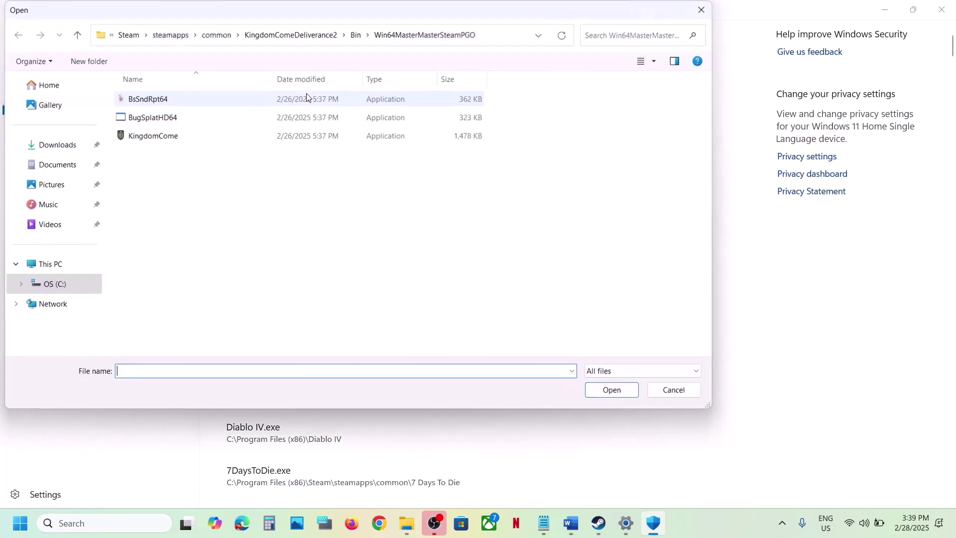
left_click(212, 38)
double_click(191, 120)
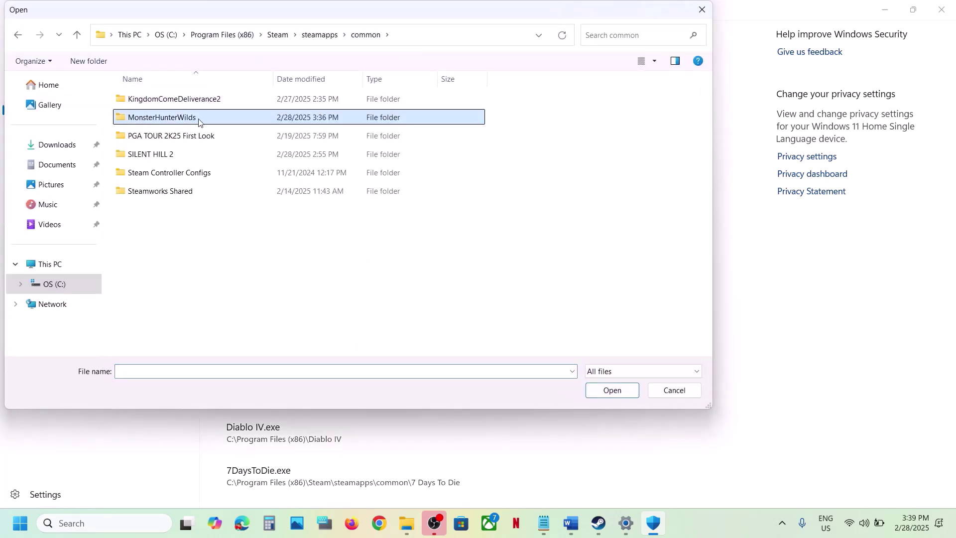
left_click(459, 37)
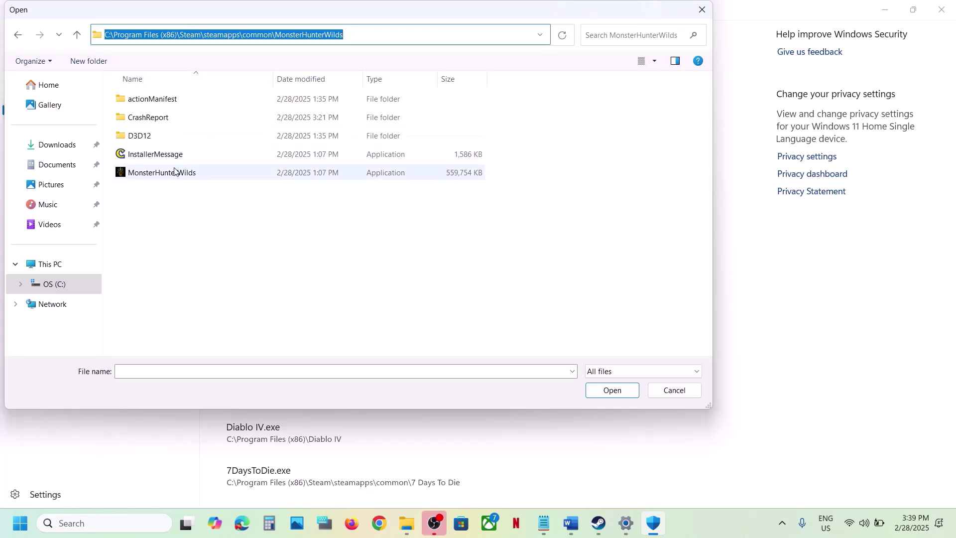
left_click(157, 178)
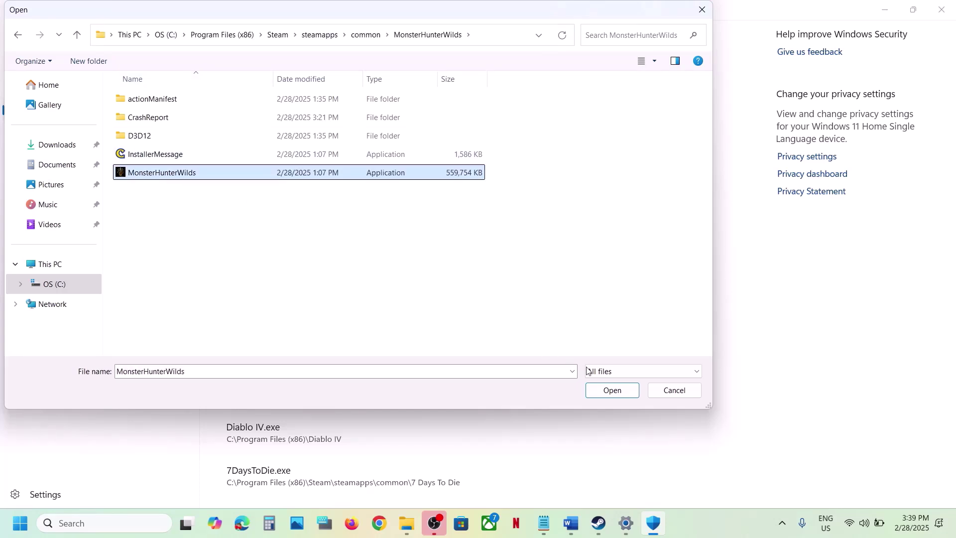
left_click(611, 391)
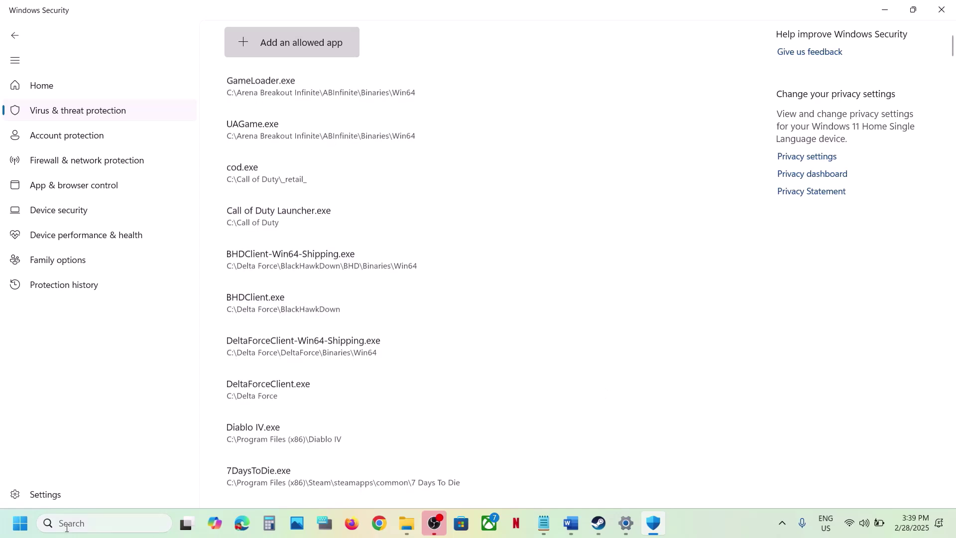
Switch to Control Panel and open Windows Defender Firewall under System and Security.
left_click(93, 524)
type("contr")
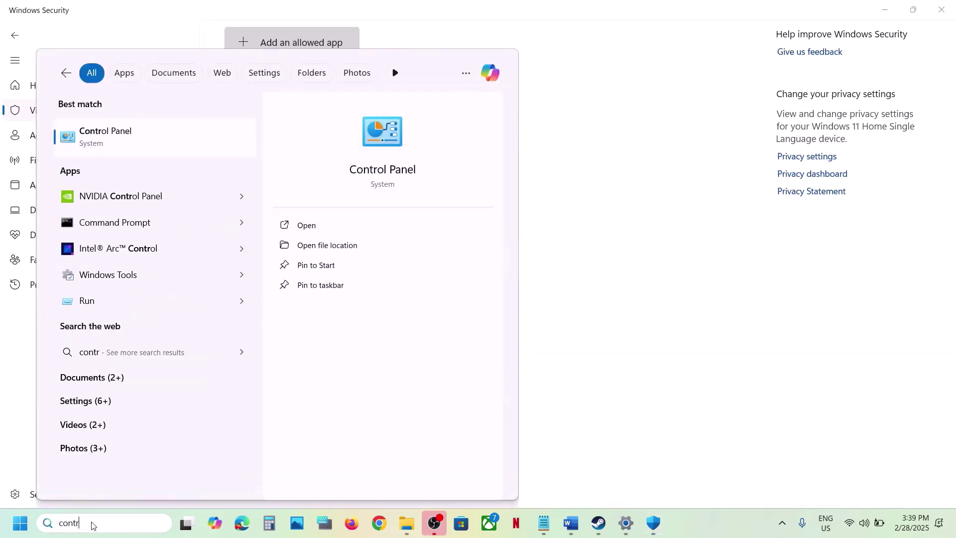
type("ol")
key("Return")
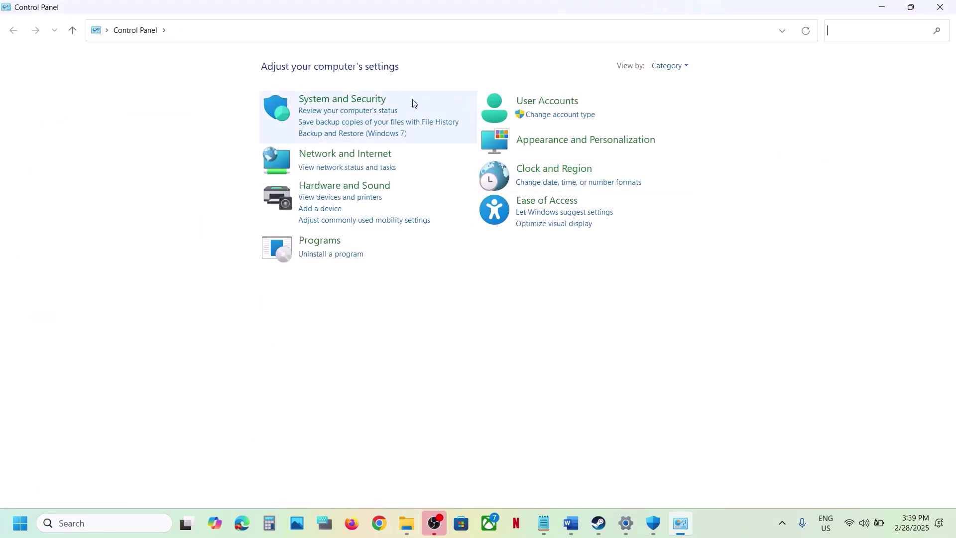
left_click(369, 100)
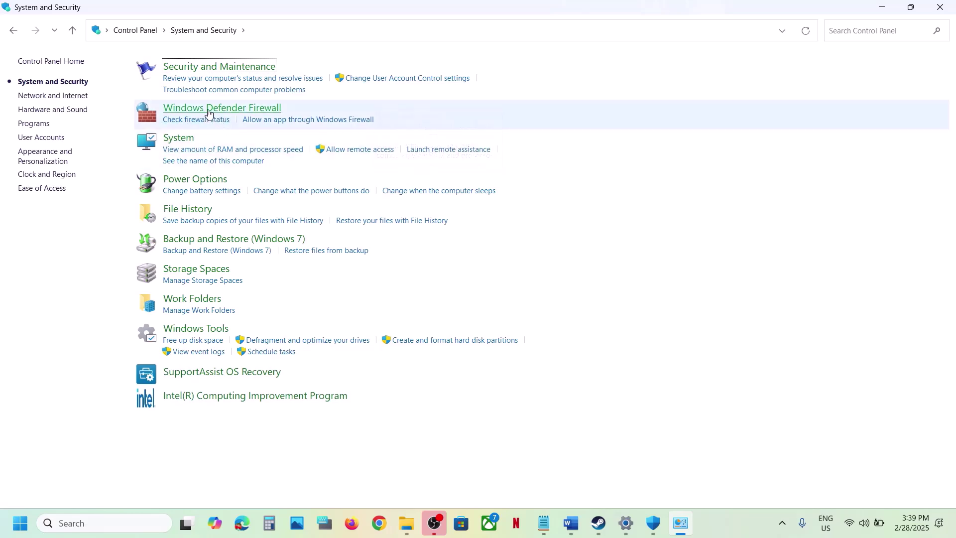
left_click(229, 108)
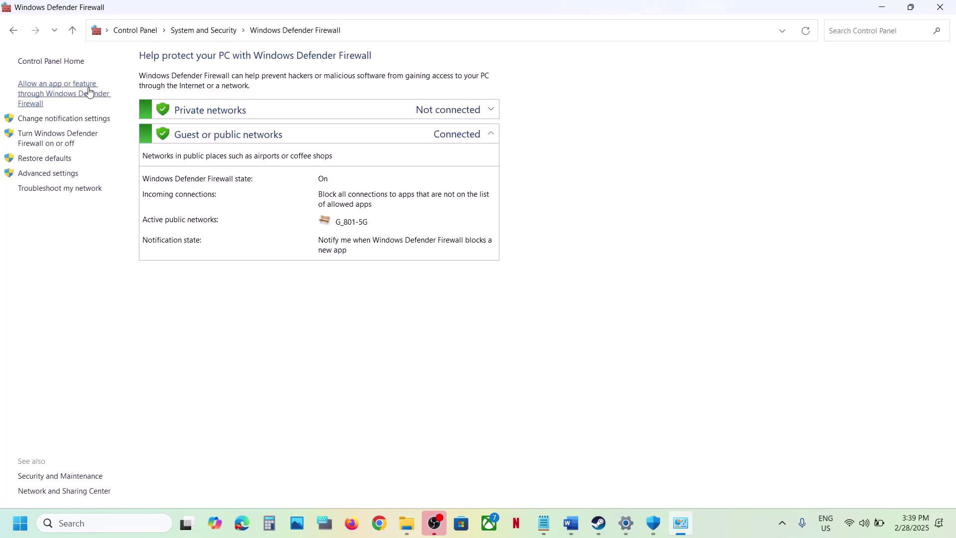
Try to add the MonsterHunterWilds application from Steam's steamapps\common\MonsterHunterWilds folder to the apps allowed through Windows Defender Firewall.
left_click(75, 91)
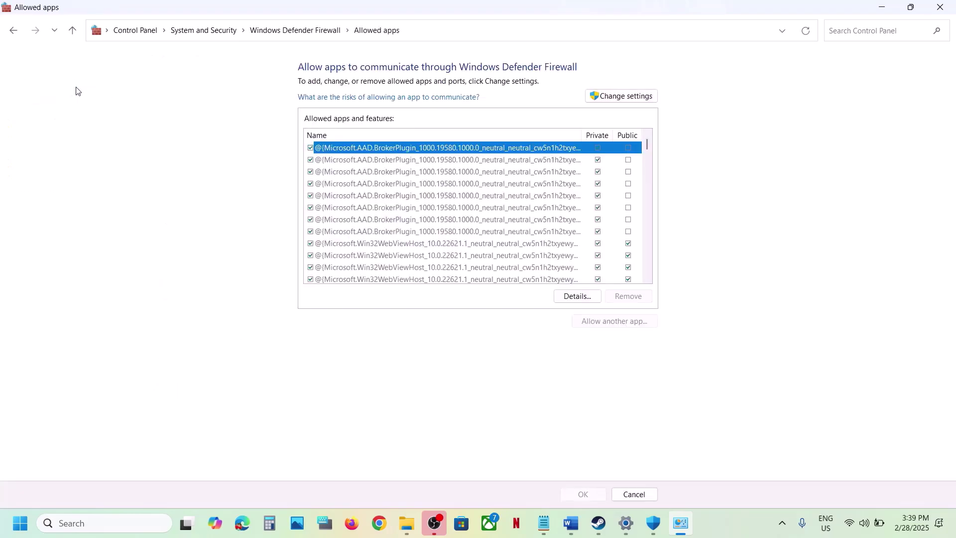
left_click(632, 96)
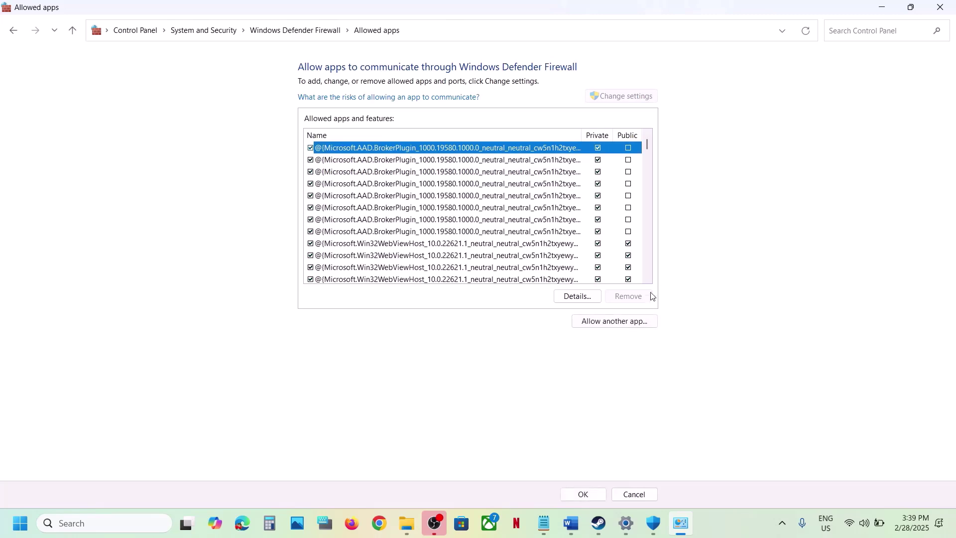
left_click(617, 321)
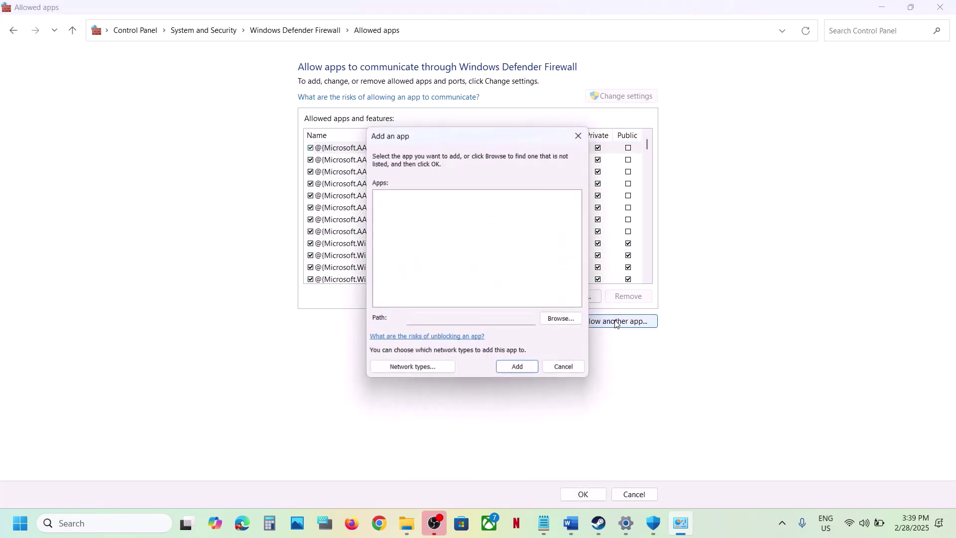
left_click(563, 321)
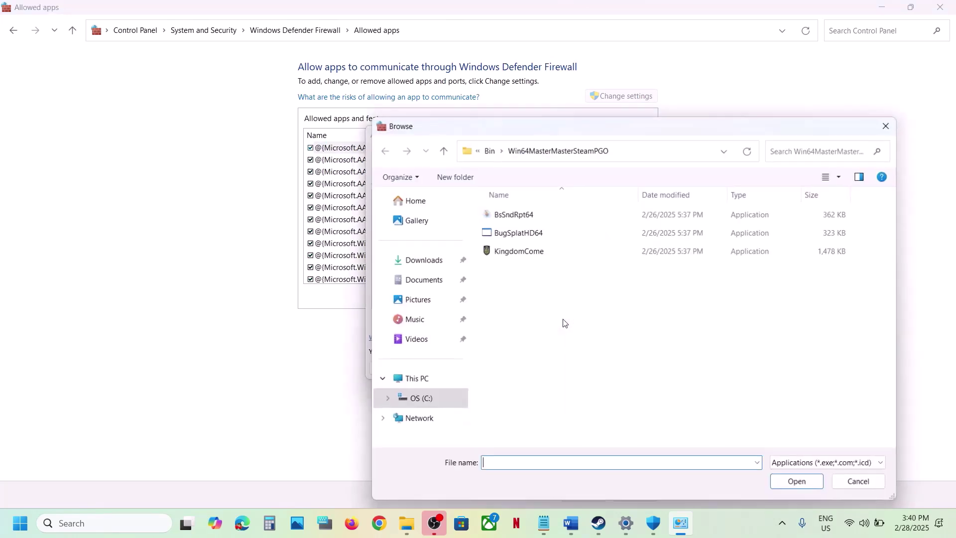
left_click(490, 157)
left_click(489, 156)
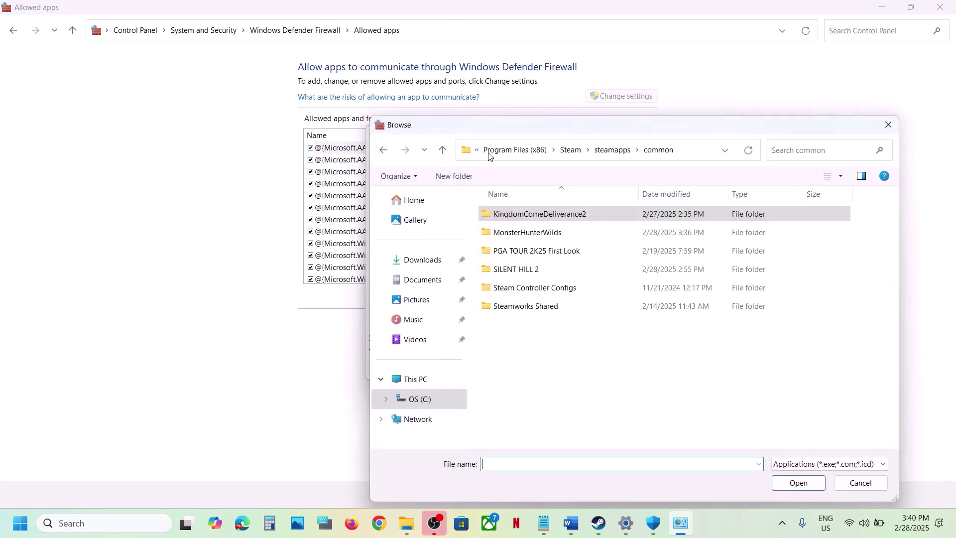
double_click(552, 232)
left_click(523, 289)
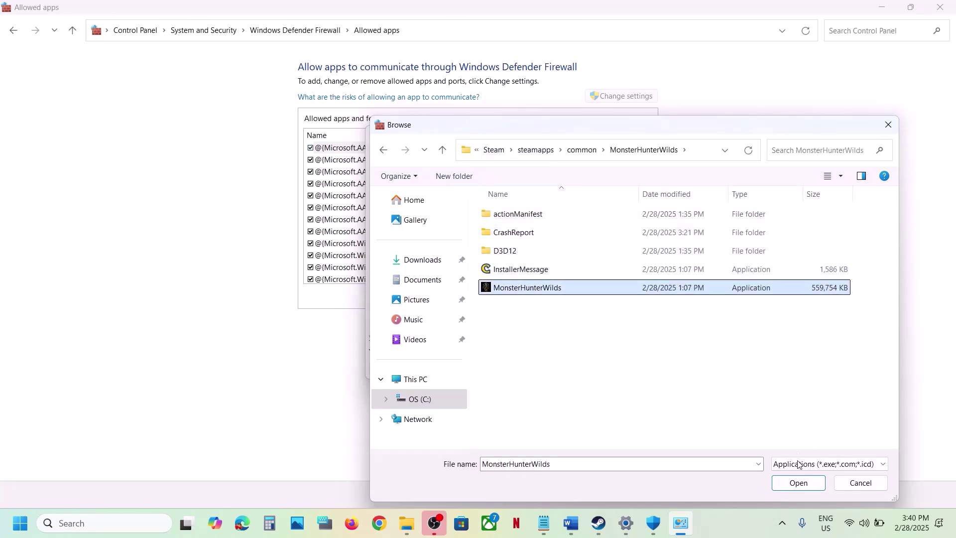
left_click(798, 483)
left_click(516, 370)
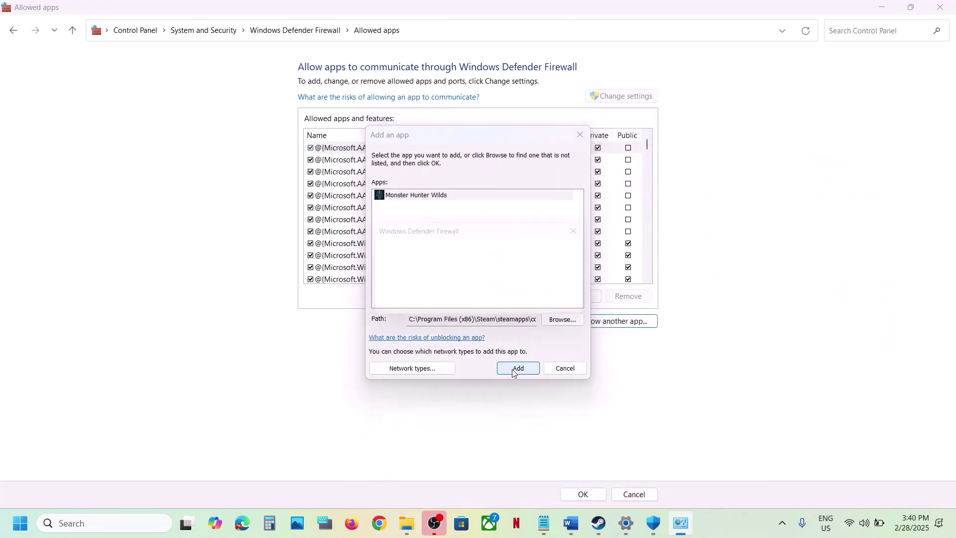
left_click(562, 307)
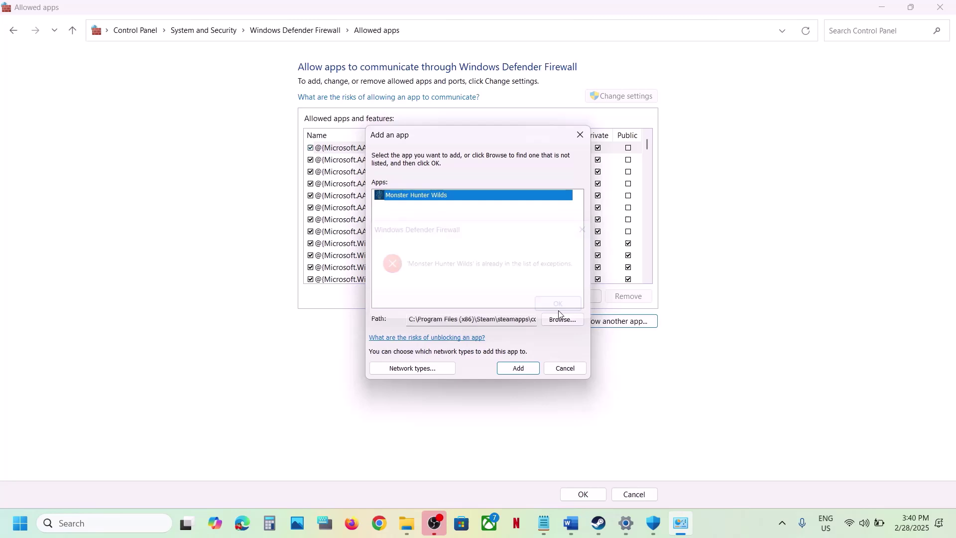
left_click(580, 134)
Find the Monster Hunter Wilds entry in the firewall's allowed apps list and check its private and public network access.
left_click(413, 265)
key("m")
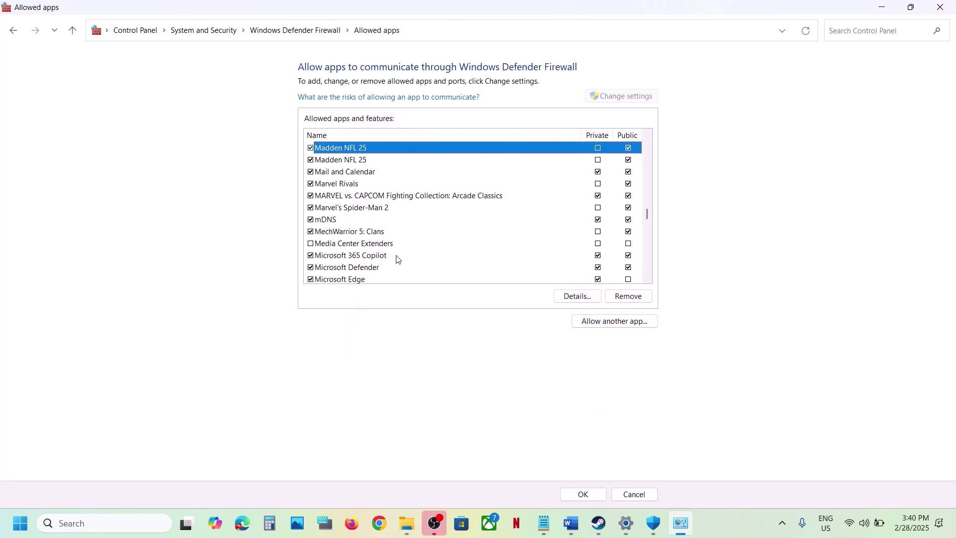
left_click(647, 278)
left_click(647, 278)
left_click(648, 278)
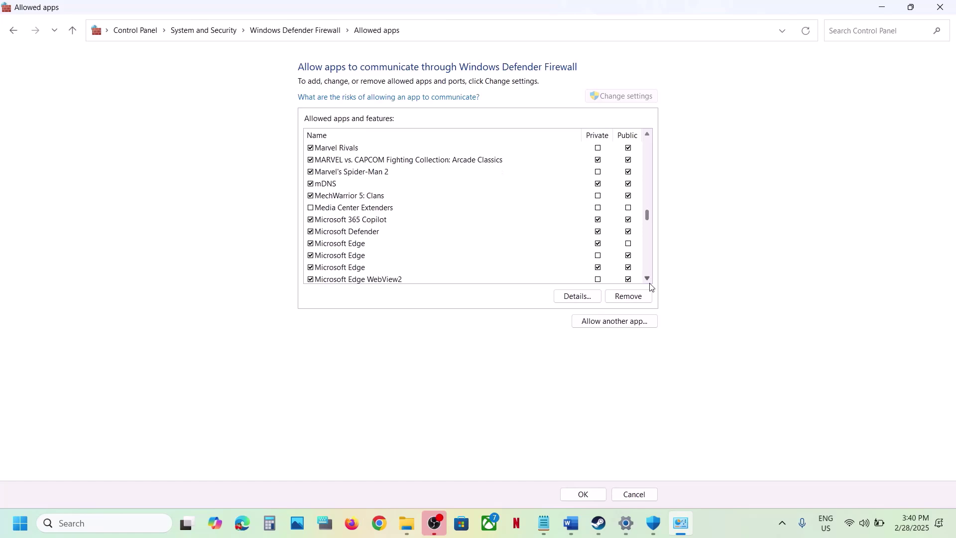
left_click(648, 278)
left_click(647, 279)
left_click(648, 279)
scroll(652, 288, "down", 5)
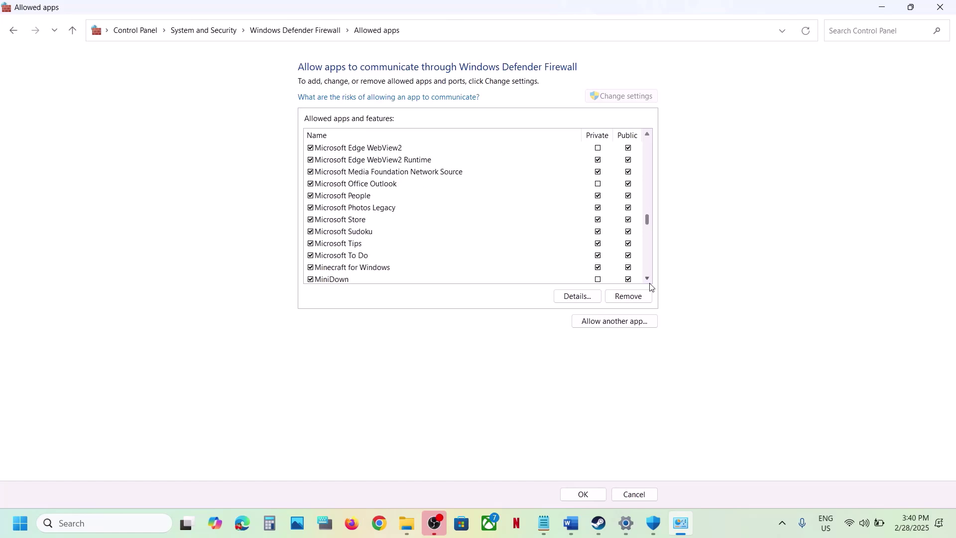
left_click(376, 244)
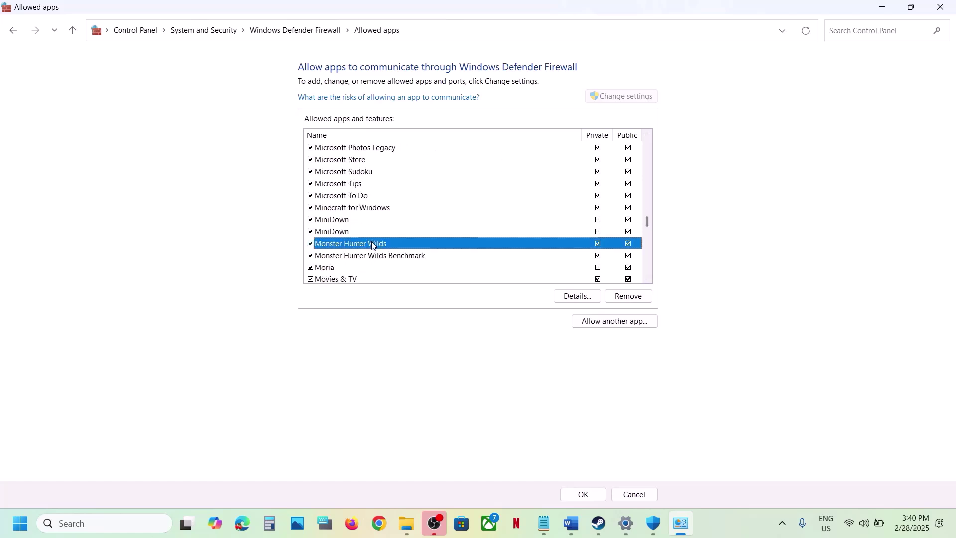
Close Control Panel, Windows Security and Windows Settings.
left_click(950, 12)
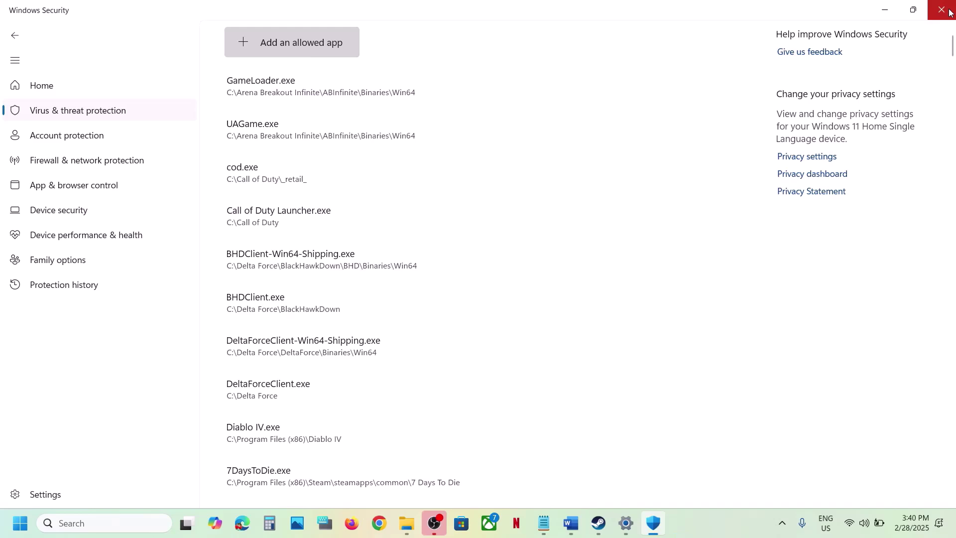
left_click(950, 12)
left_click(950, 12)
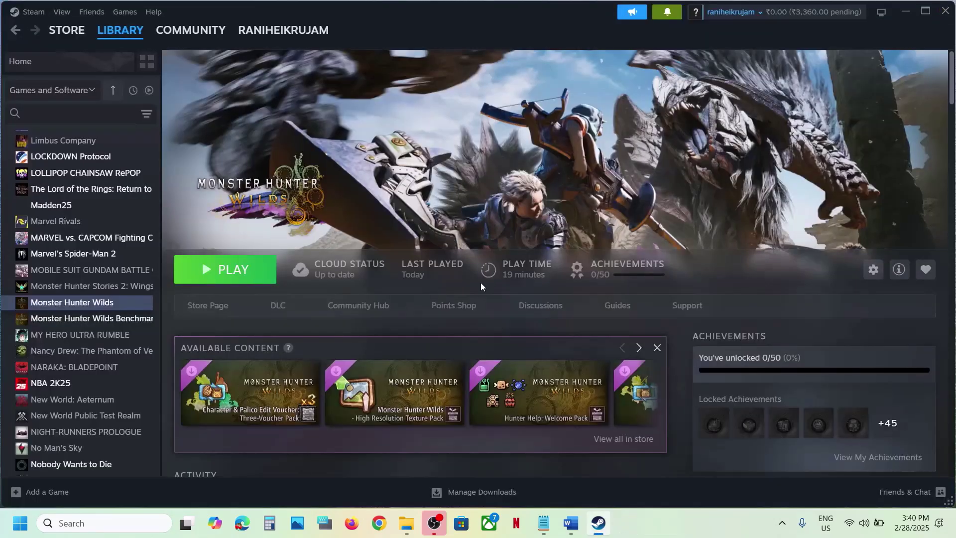
Switch to the Word document and highlight Step 12 on clean graphics driver installation with its NVIDIA and AMD links.
left_click(571, 523)
scroll(388, 326, "down", 2)
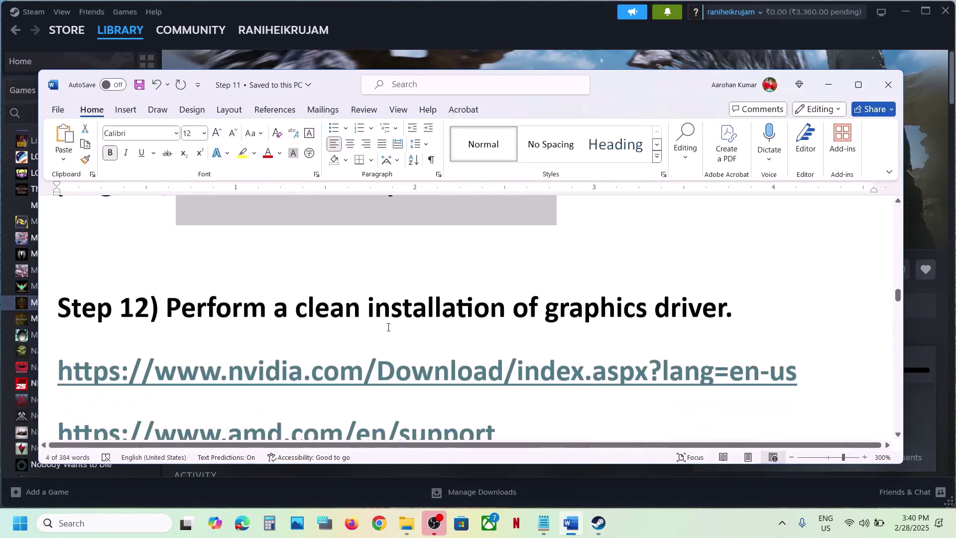
left_click_drag(172, 292, 698, 296)
scroll(459, 295, "down", 1)
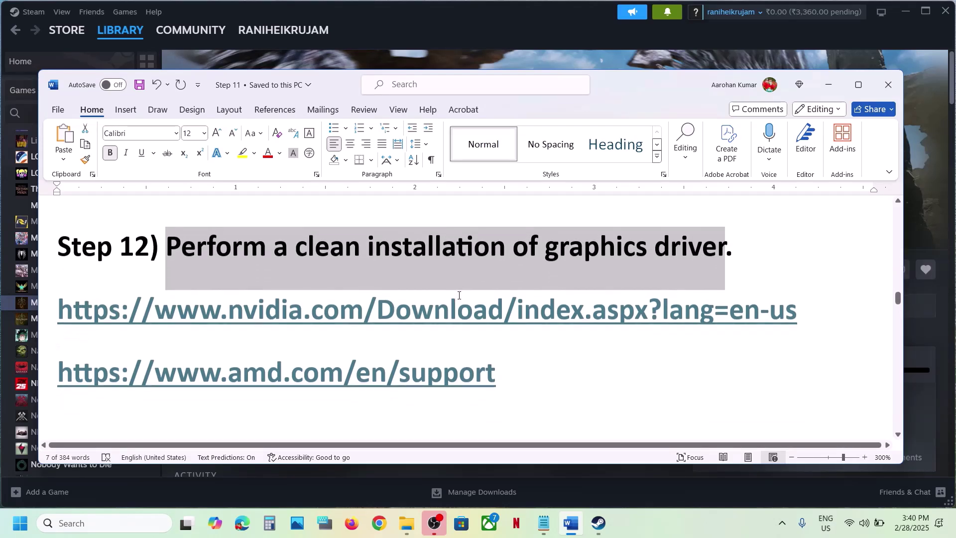
left_click_drag(154, 301, 518, 295)
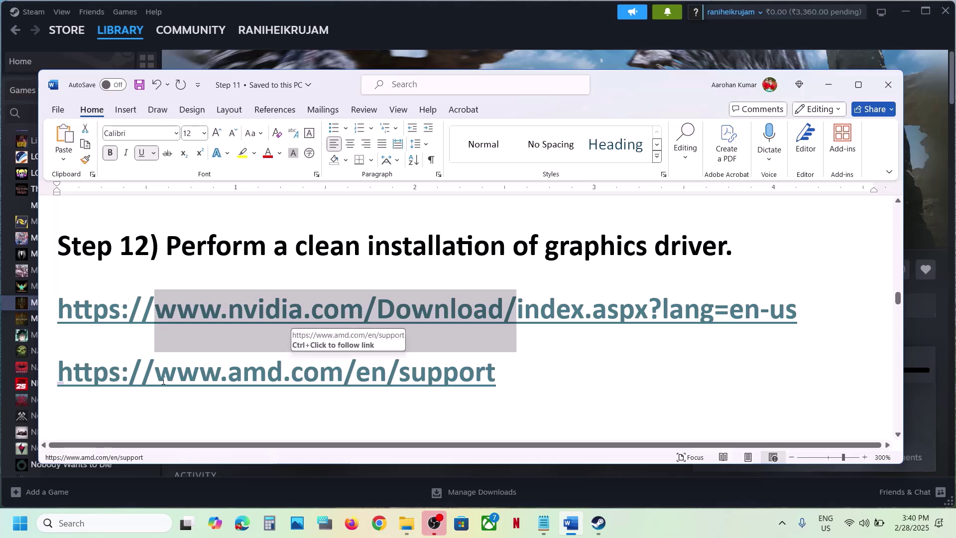
left_click_drag(154, 374, 480, 385)
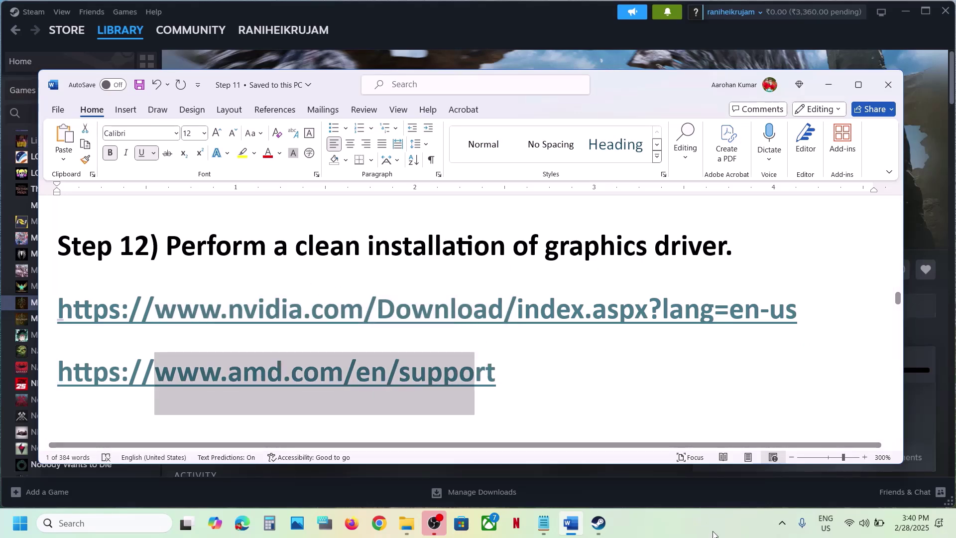
On NVIDIA's drivers page in Chrome, search for the GeForce RTX 3050 Laptop GPU driver with Windows 11 as operating system.
left_click(688, 532)
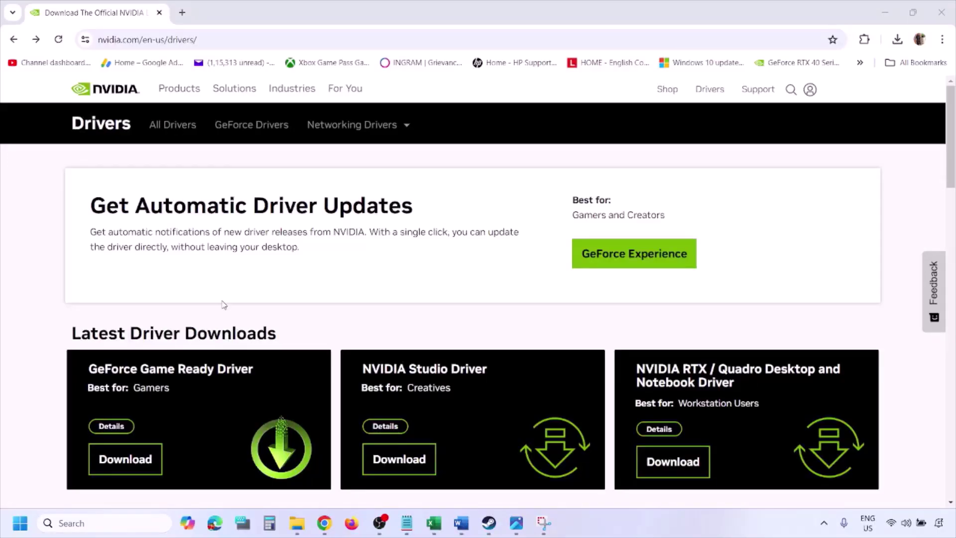
scroll(224, 305, "down", 10)
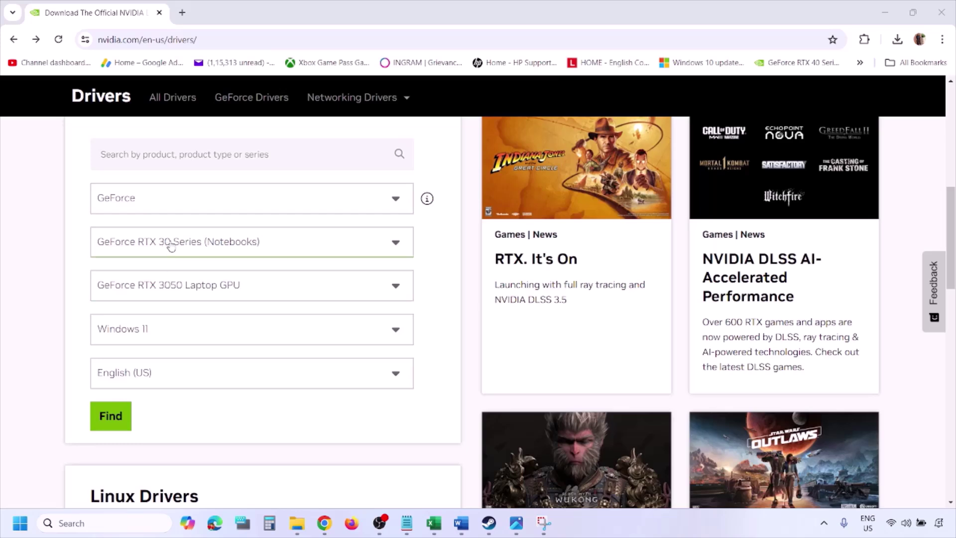
left_click(159, 333)
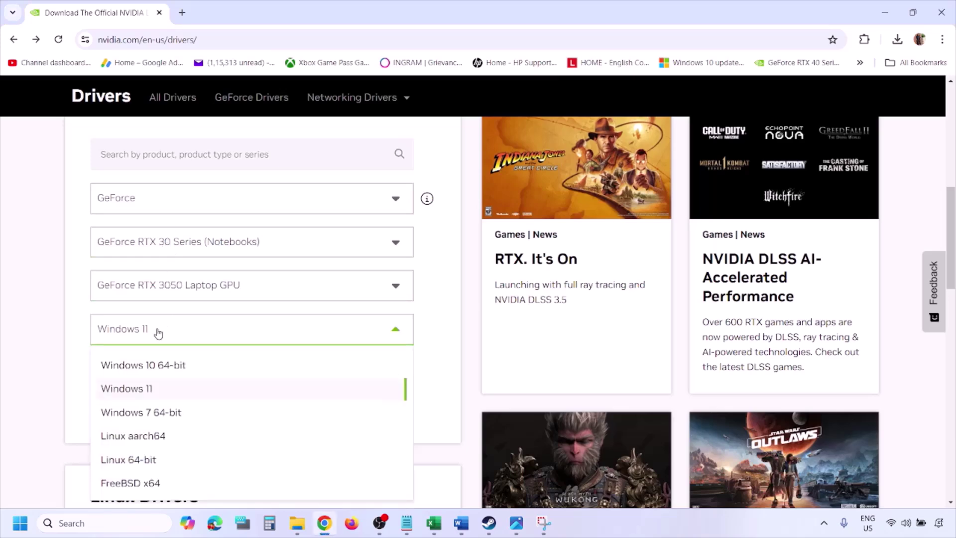
left_click(139, 390)
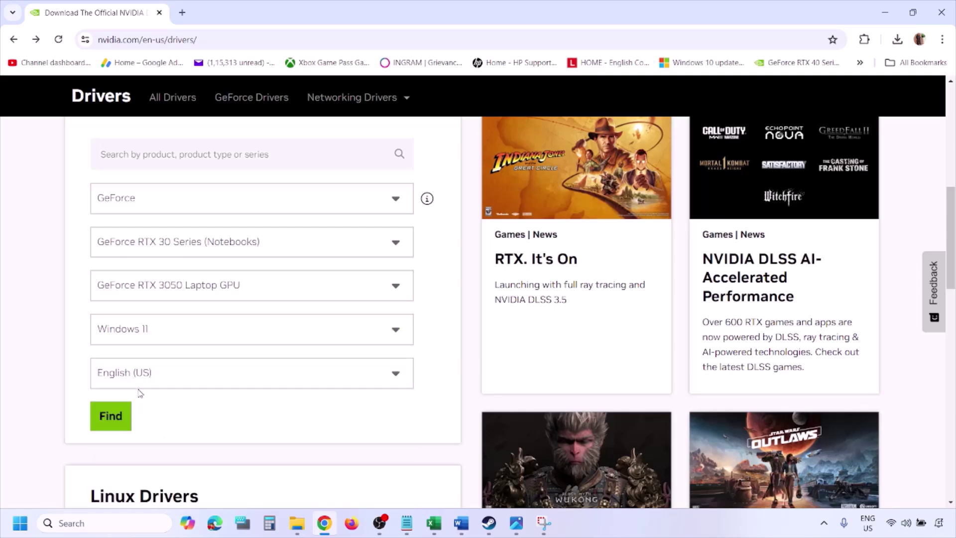
left_click(111, 418)
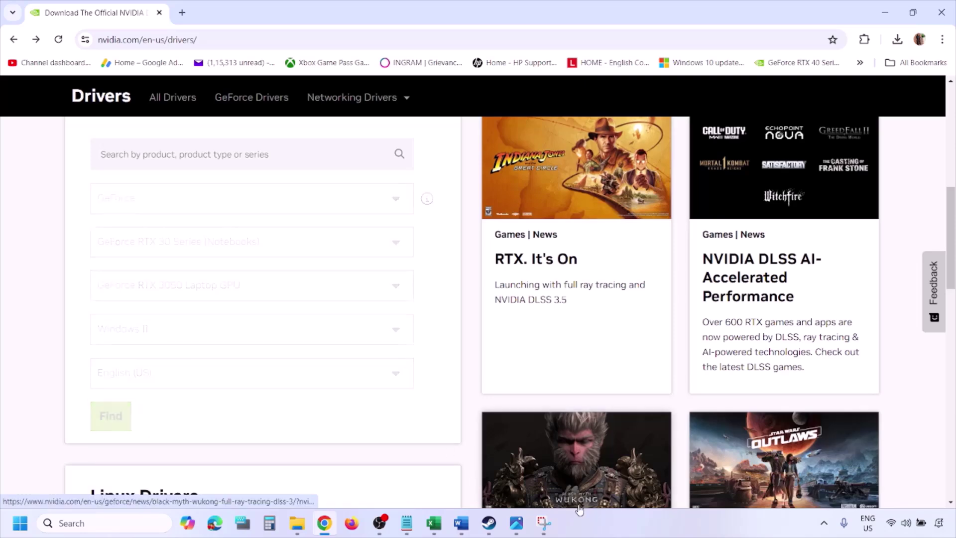
Switch to Photos and go through screenshots 1.png to 5.png covering the NVIDIA driver download and clean custom installation.
left_click(517, 523)
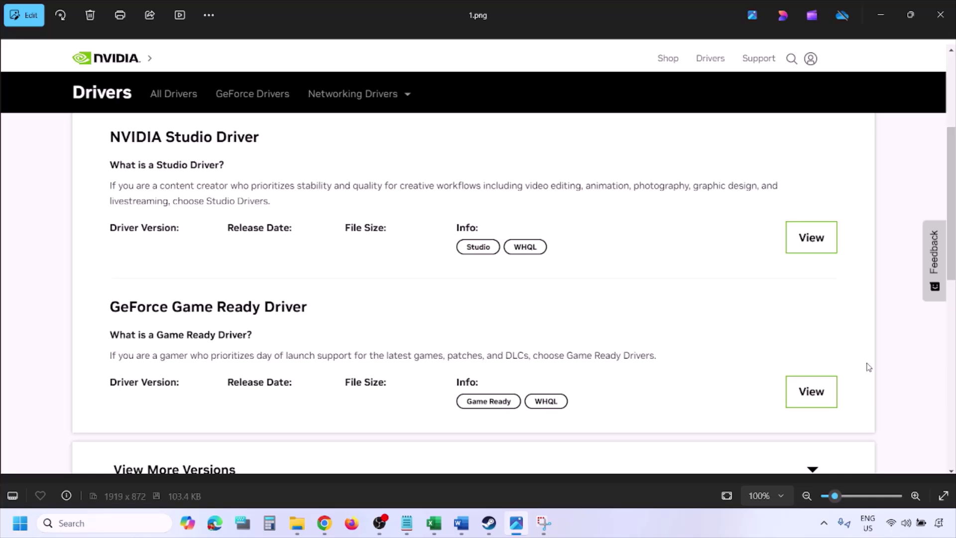
key("Right")
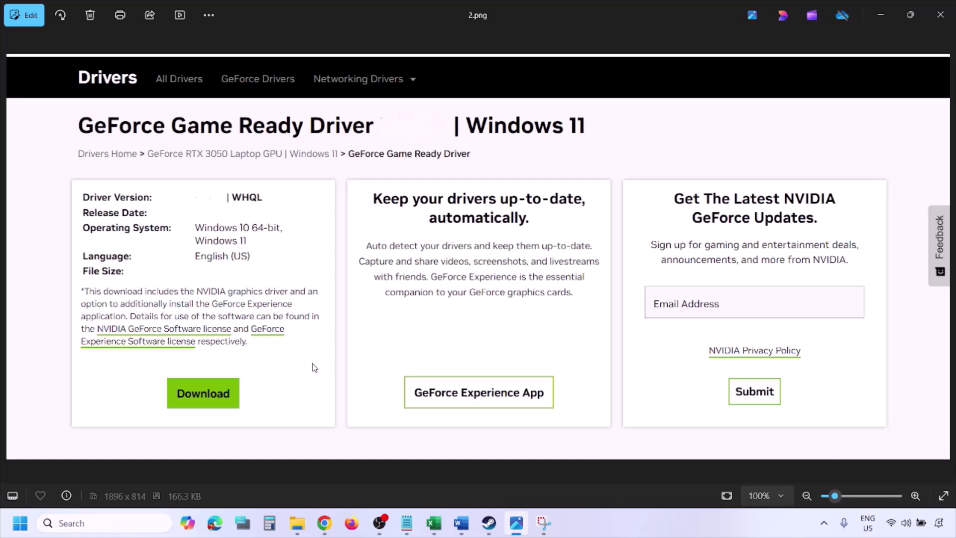
key("Right")
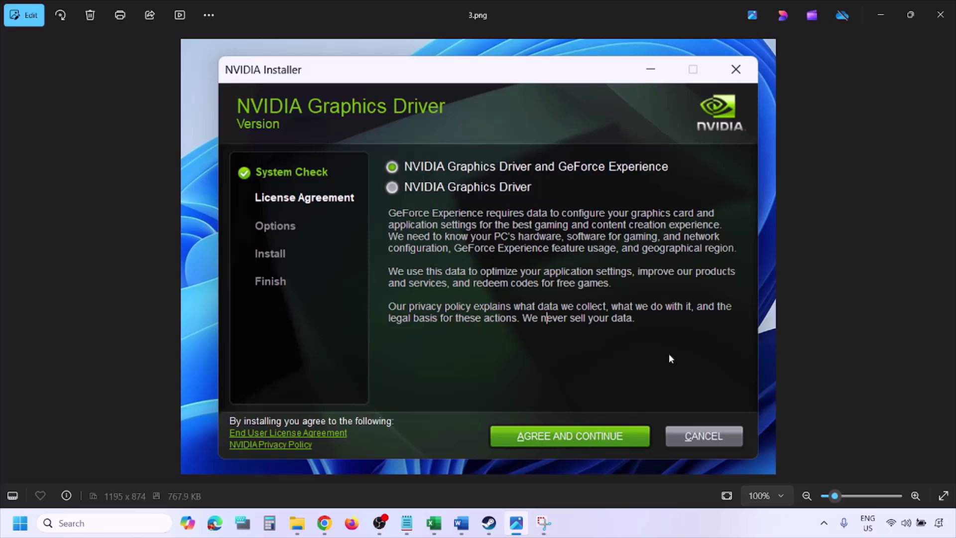
key("Right")
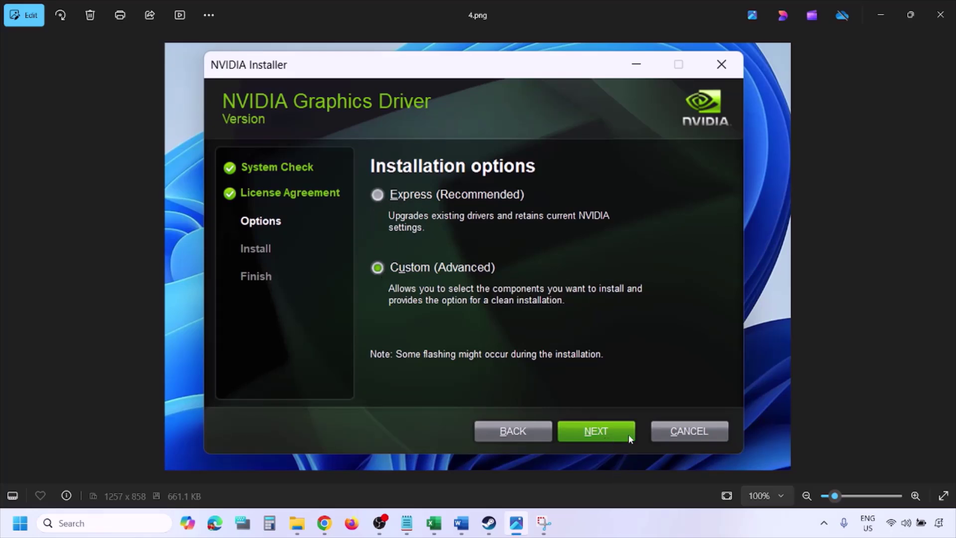
key("Right")
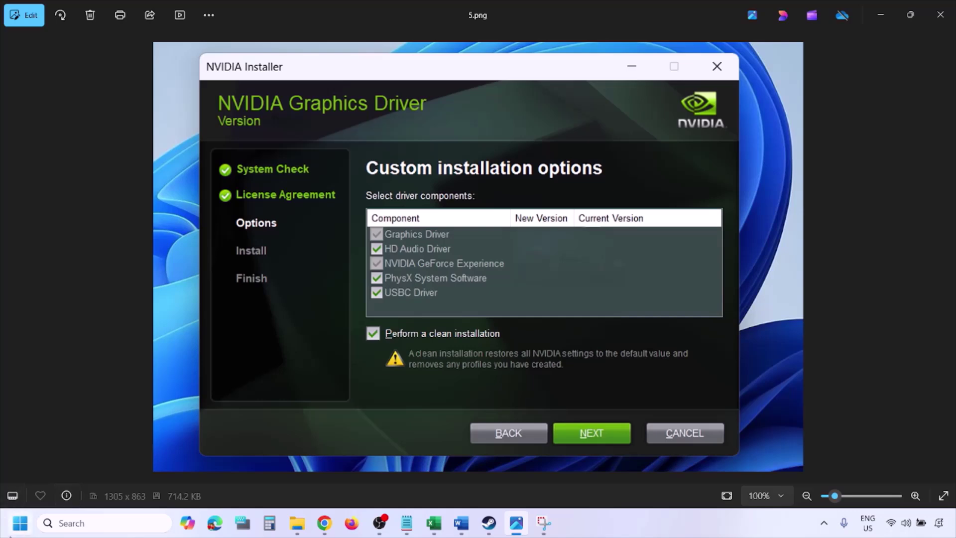
View the Restart choice among the Windows power options and dismiss them without restarting.
left_click(20, 523)
left_click(363, 481)
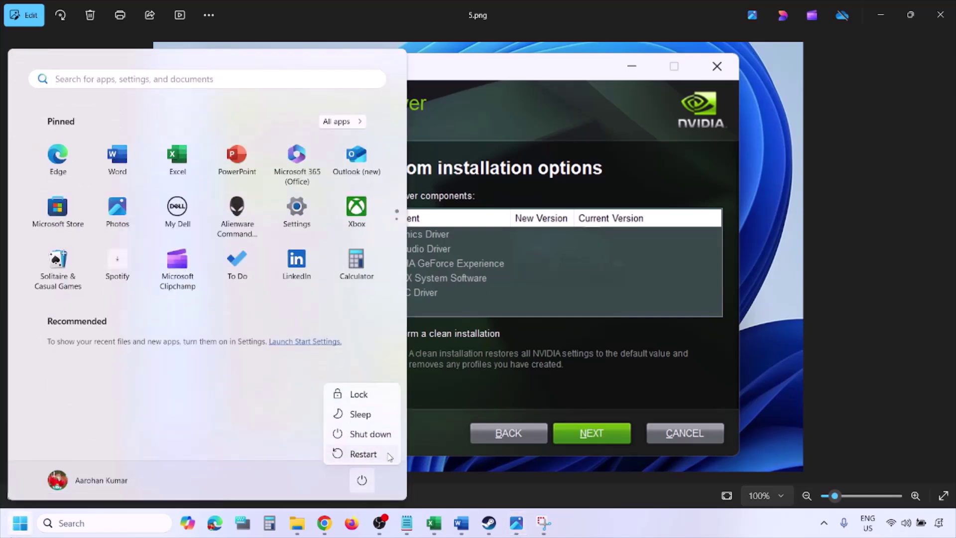
key("Escape")
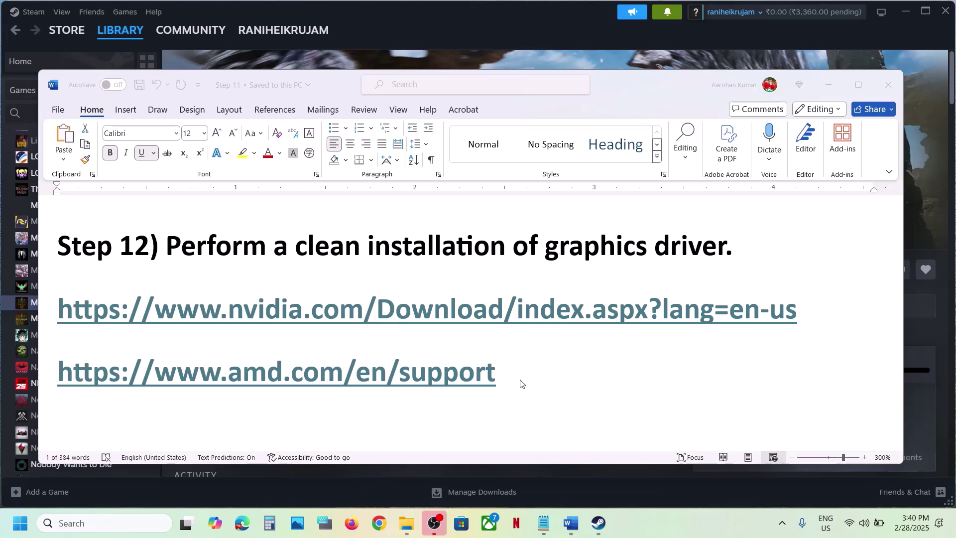
Return to the Word document and highlight the AMD support link under Step 12.
key("alt+Tab")
left_click_drag(531, 368, 175, 369)
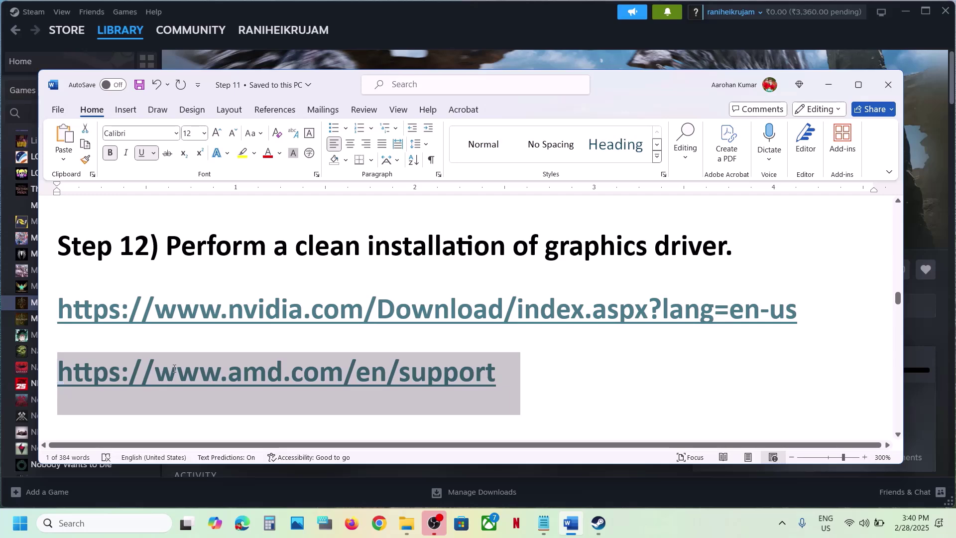
left_click_drag(245, 382, 259, 382)
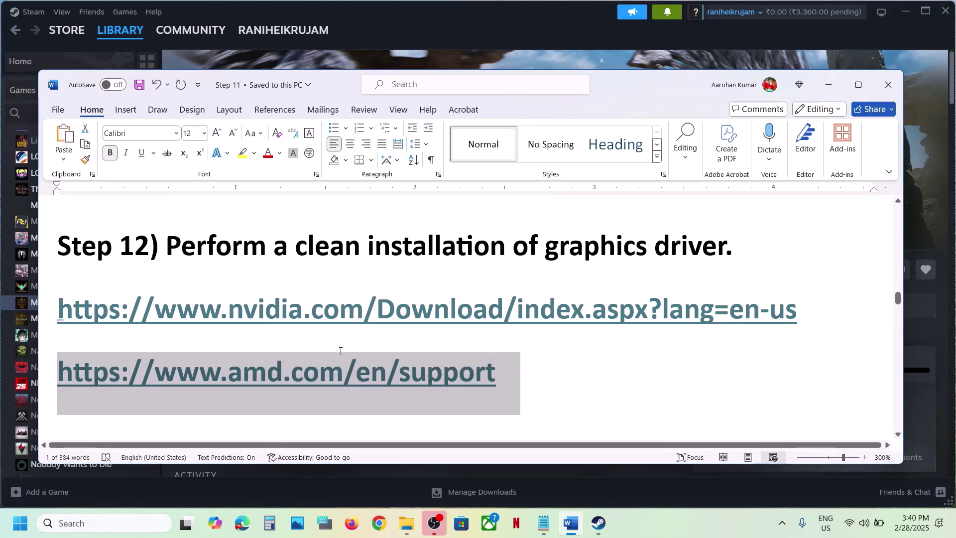
left_click(340, 351)
triple_click(138, 366)
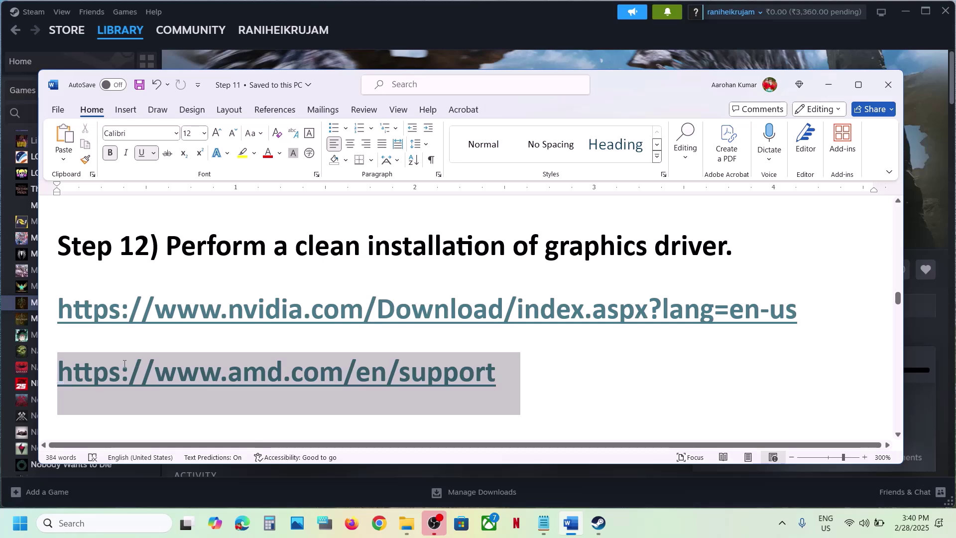
left_click(124, 364)
Go through Step 13 in the Word document, highlighting the AMD 25.2.1 Optional Update and AMD 25.1.1 Optional driver names.
scroll(124, 364, "down", 4)
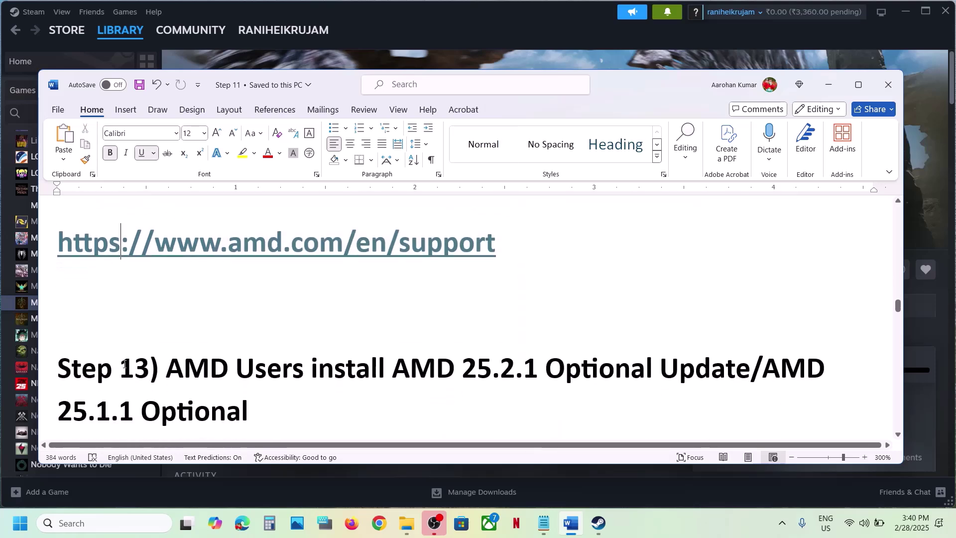
left_click_drag(175, 293, 317, 294)
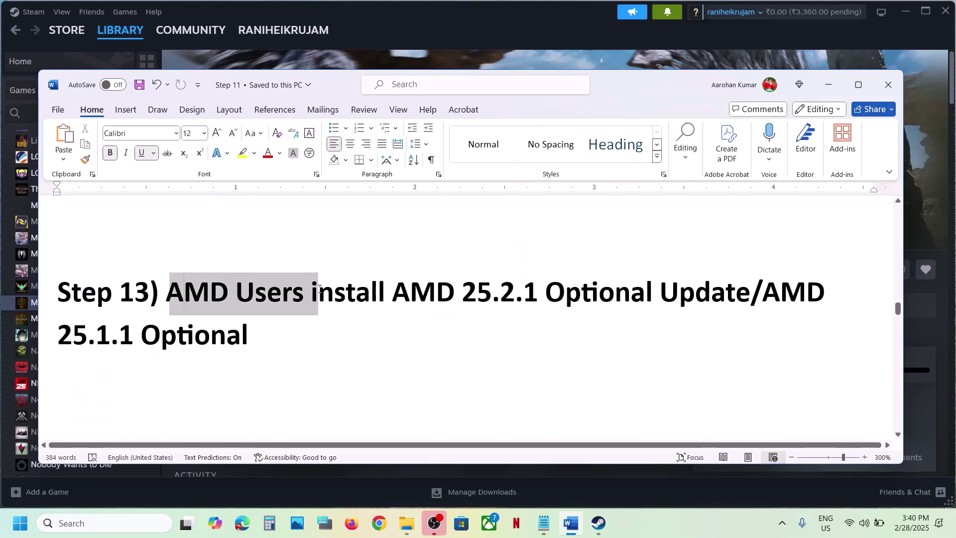
left_click_drag(393, 292, 706, 294)
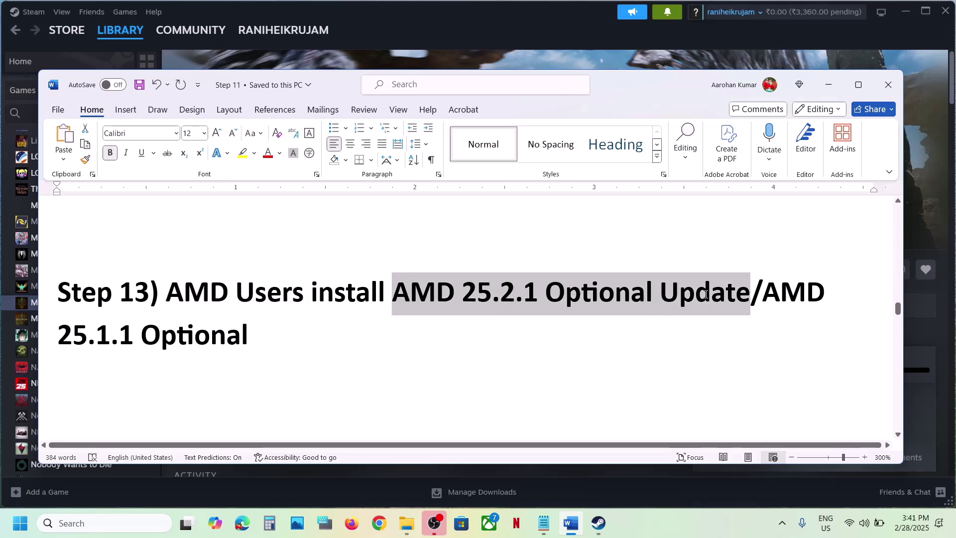
left_click_drag(643, 292, 164, 335)
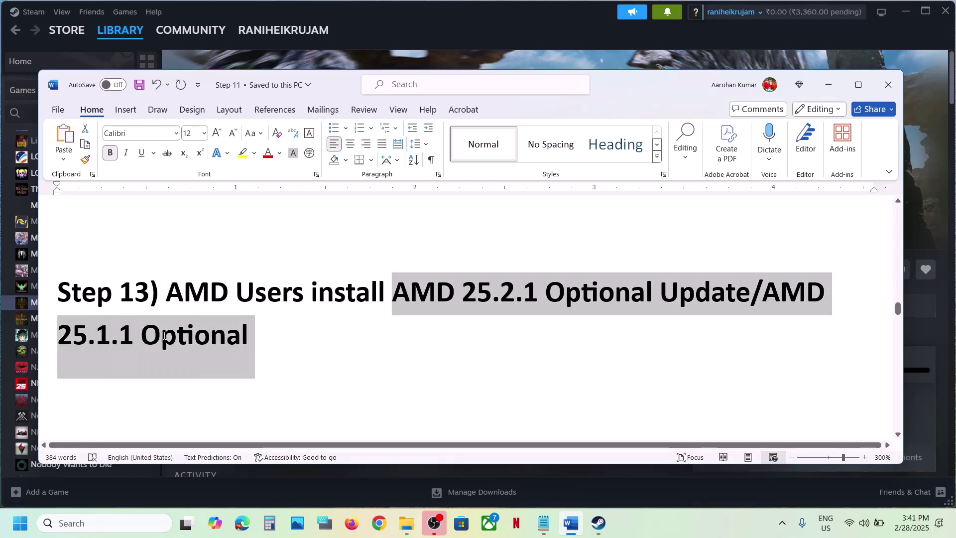
left_click(202, 337)
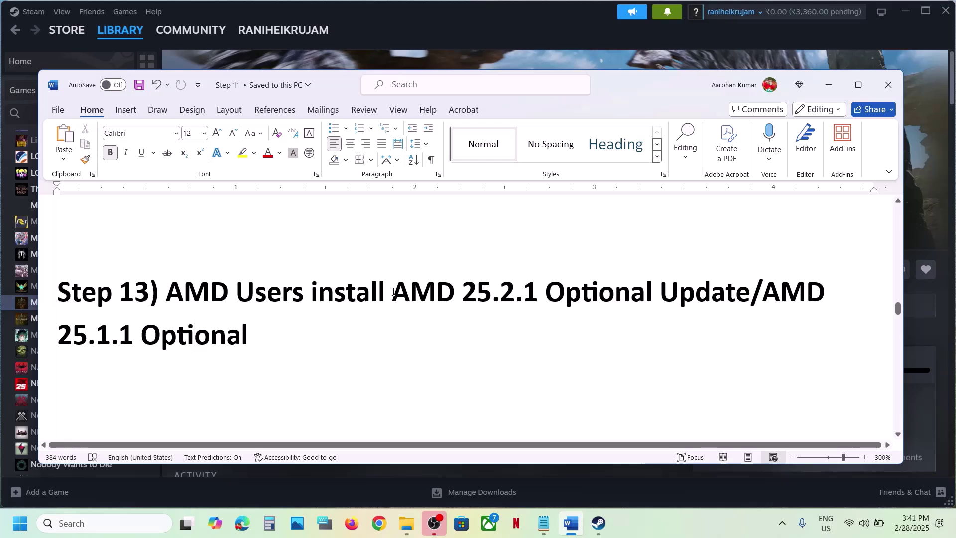
Copy "AMD 25.2.1 Optional Update" from Step 13, search for it in Chrome and open AMD's release notes page.
left_click_drag(393, 302, 627, 313)
left_click_drag(702, 299, 703, 299)
key("ctrl+c")
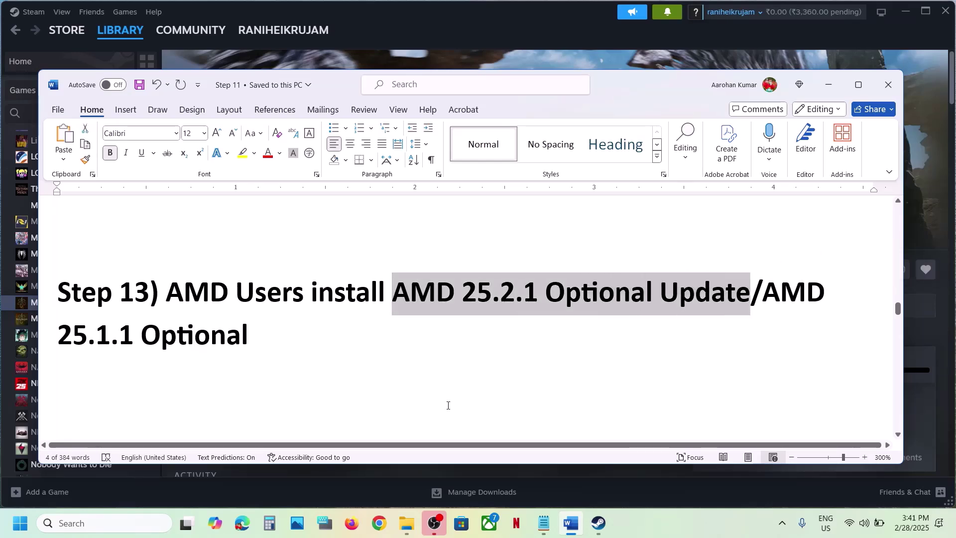
left_click(379, 521)
key("ctrl+v")
key("Return")
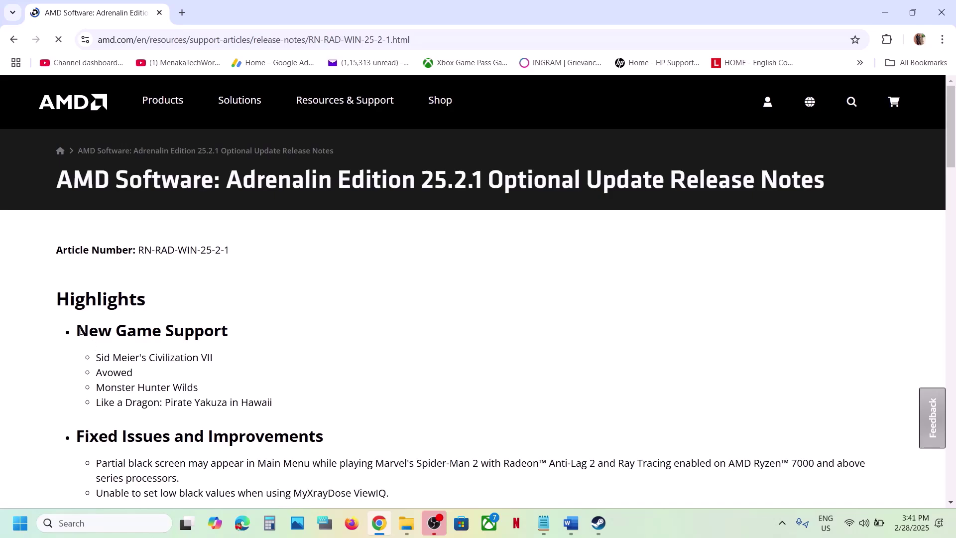
Highlight Monster Hunter Wilds under New Game Support and download the Adrenalin Edition 25.2.1 Optional Update driver for Windows 10 & Windows 11 64-bit.
left_click_drag(79, 331, 231, 331)
left_click_drag(99, 387, 210, 384)
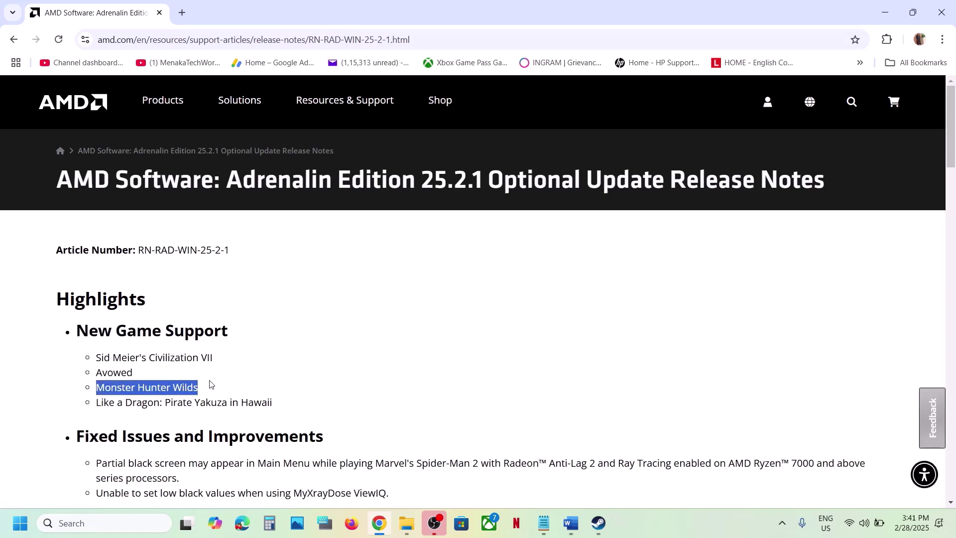
scroll(212, 385, "down", 15)
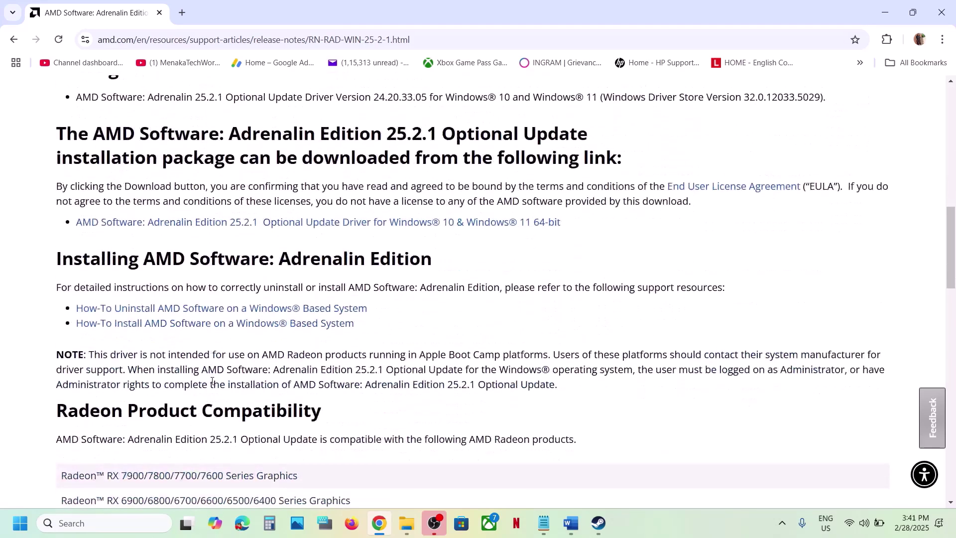
scroll(212, 381, "up", 1)
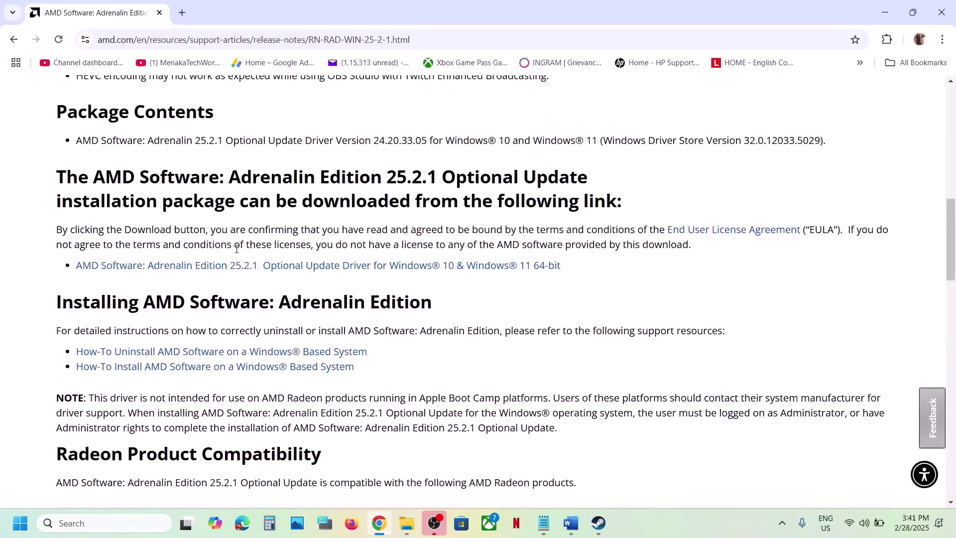
left_click(282, 271)
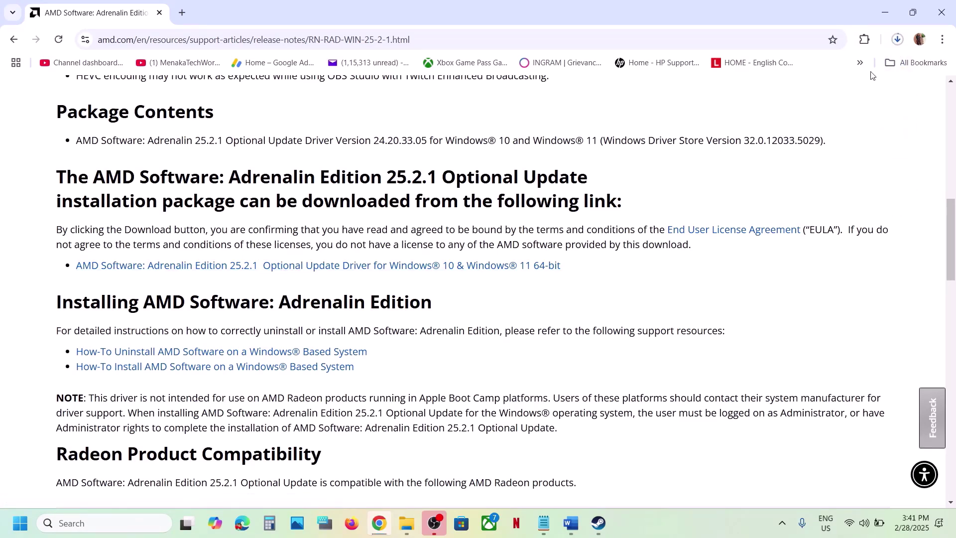
left_click(897, 40)
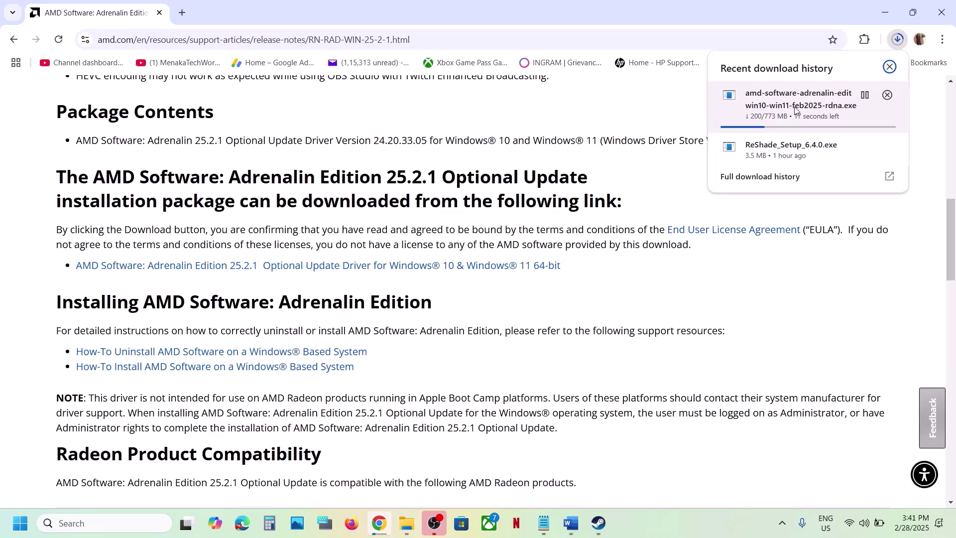
left_click(674, 112)
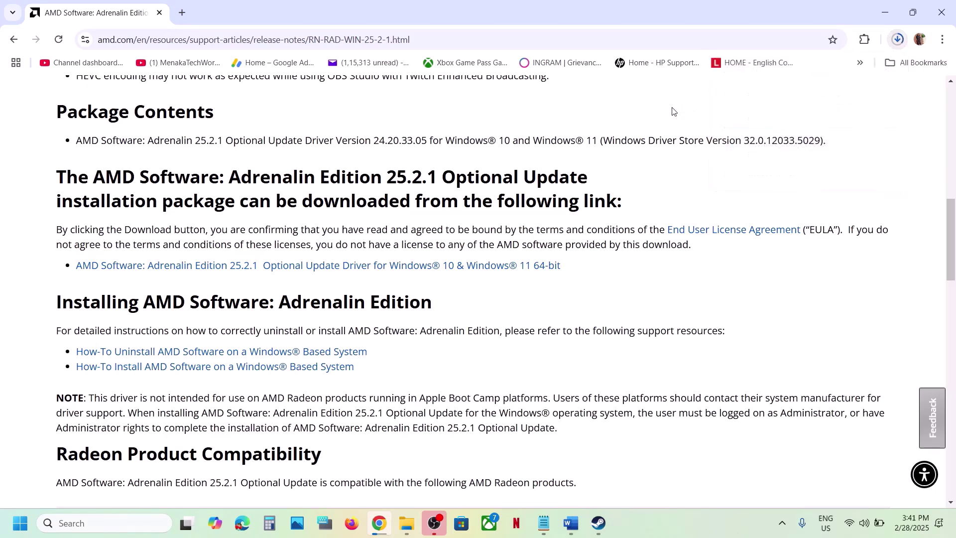
View the Windows power options and dismiss them without restarting.
left_click(21, 524)
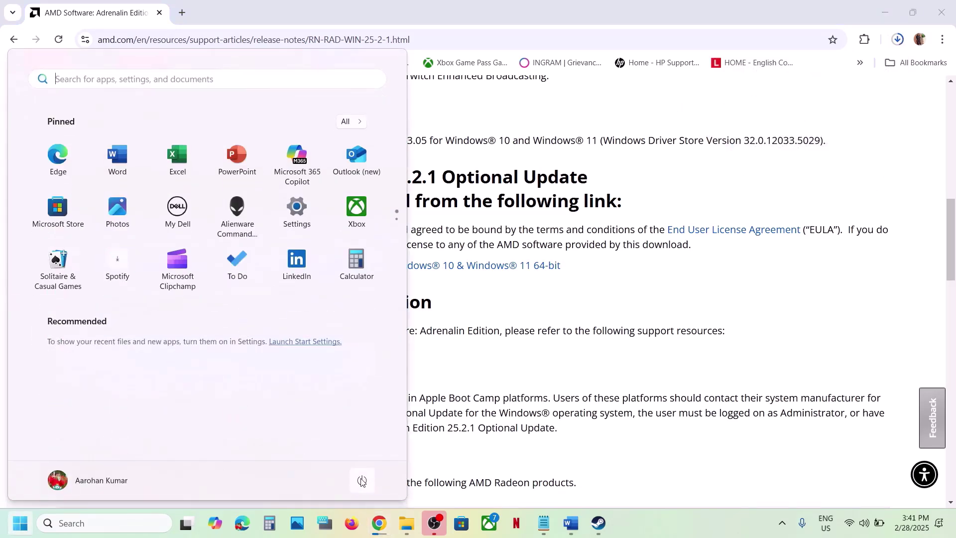
left_click(362, 480)
key("Escape")
key("Escape")
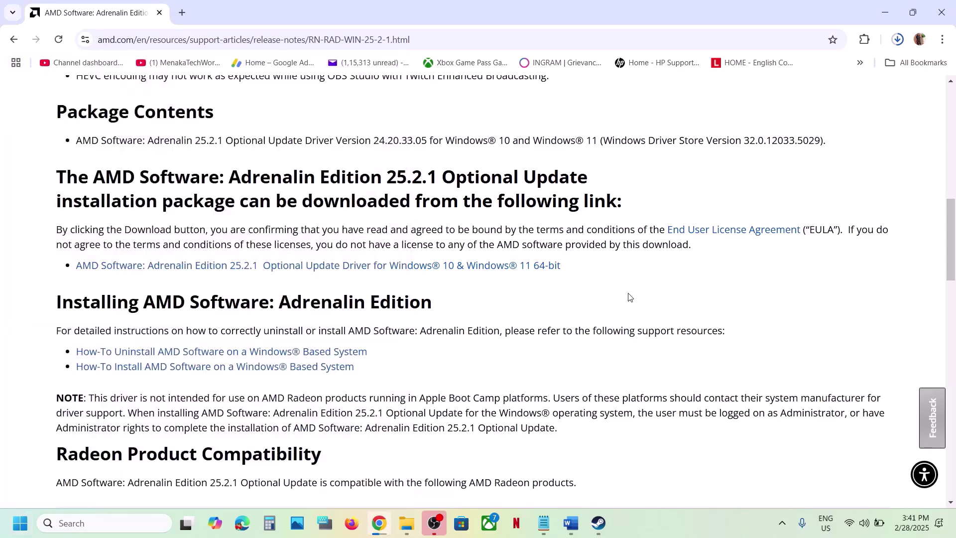
Copy "AMD 25.1.1 Optional" from Step 13 of the Word document and search Google for it in Chrome.
left_click(571, 524)
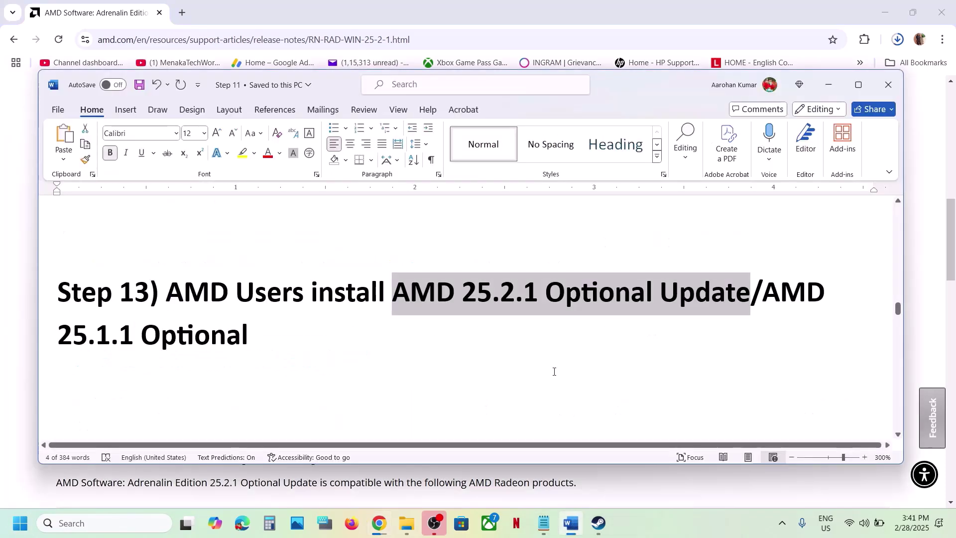
left_click(684, 310)
left_click_drag(271, 335, 763, 293)
key("ctrl+c")
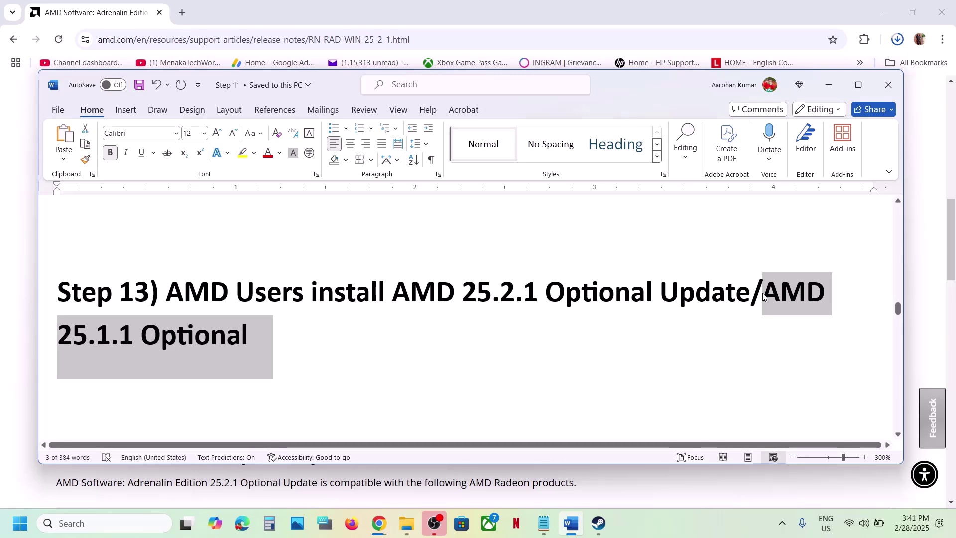
left_click(397, 36)
key("ctrl+v")
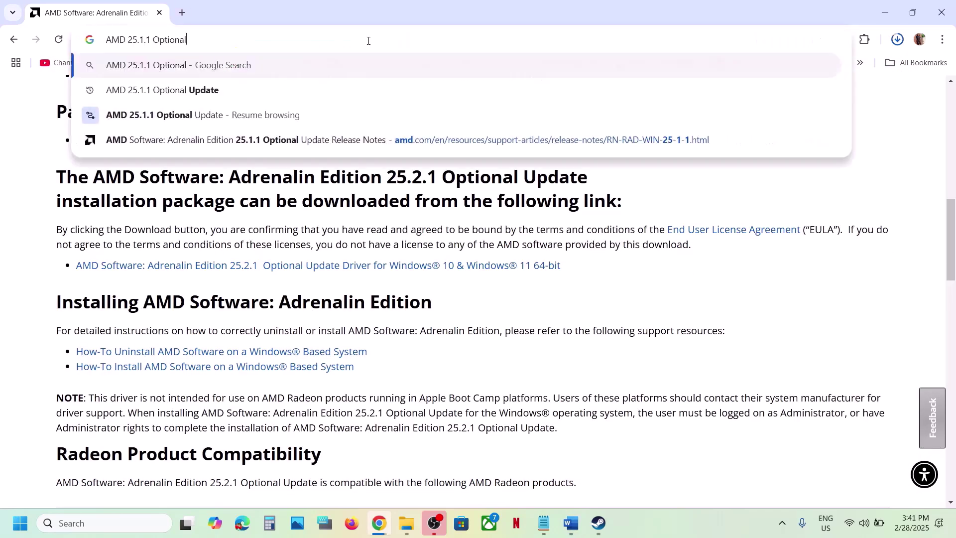
key("Return")
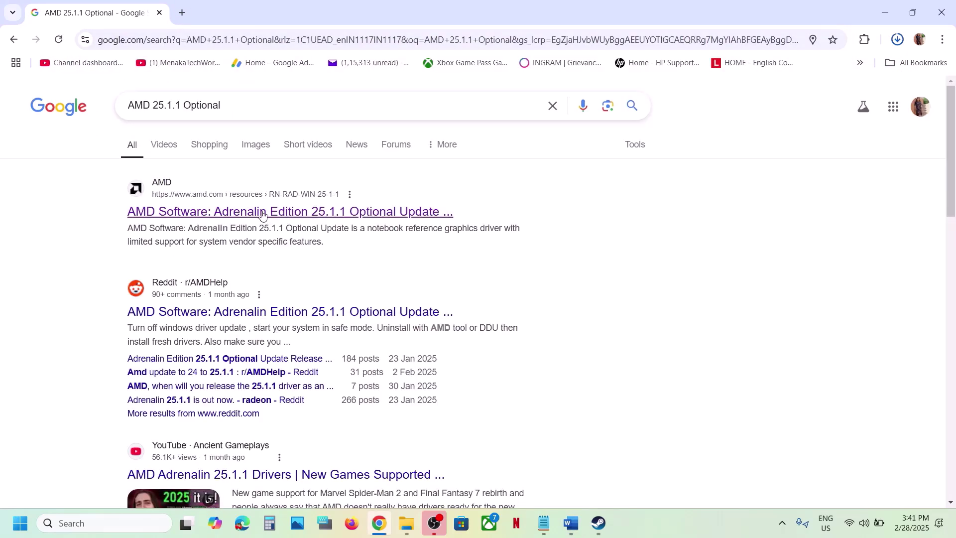
Open AMD's Adrenalin Edition 25.1.1 Optional Update release notes and locate the driver download link.
left_click(262, 215)
scroll(292, 325, "down", 10)
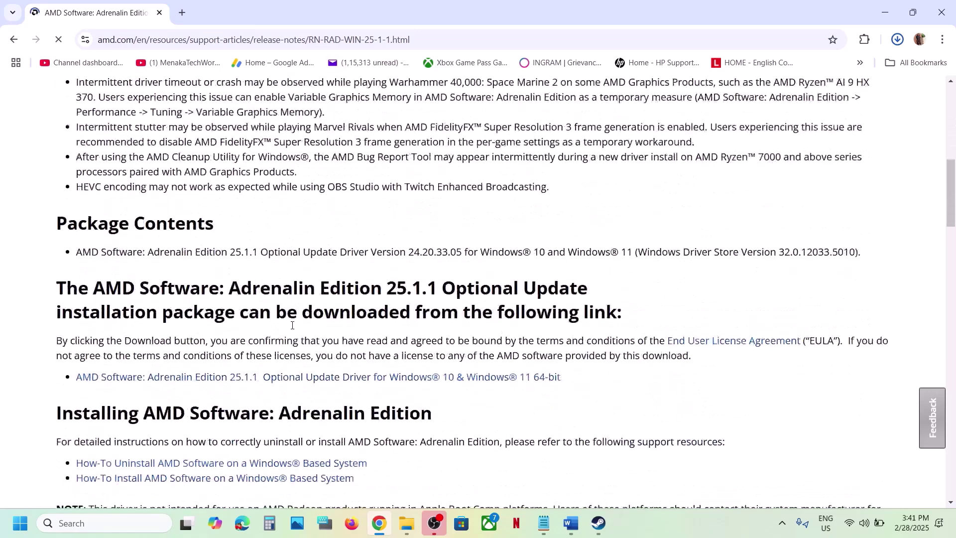
scroll(292, 325, "down", 1)
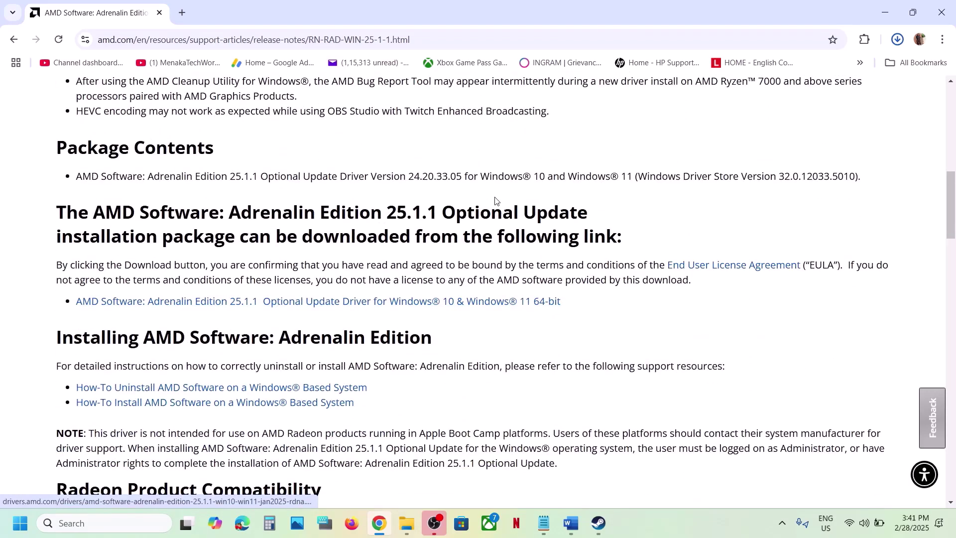
Return to the Word document and highlight the AMD 25.2.1 Optional Update instruction in Step 13.
left_click(571, 523)
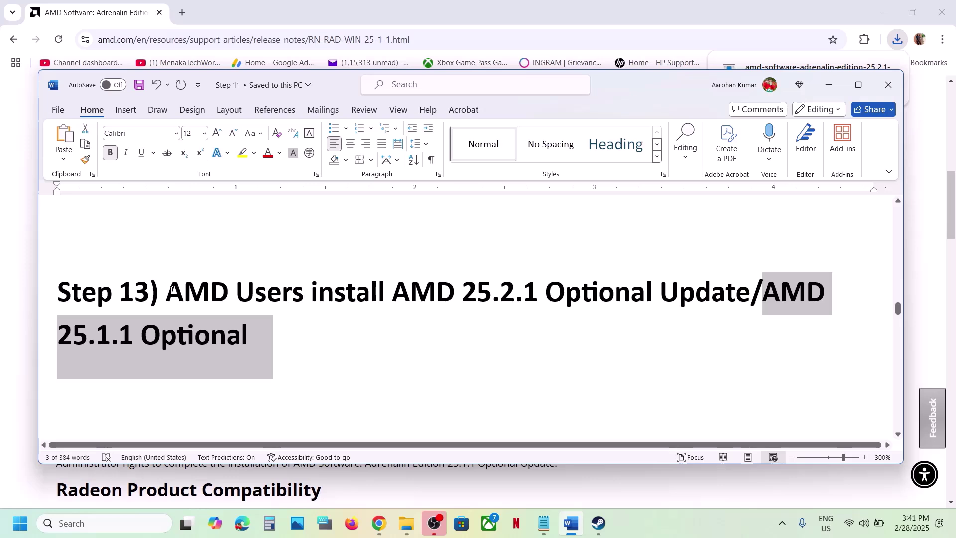
left_click_drag(169, 292, 751, 294)
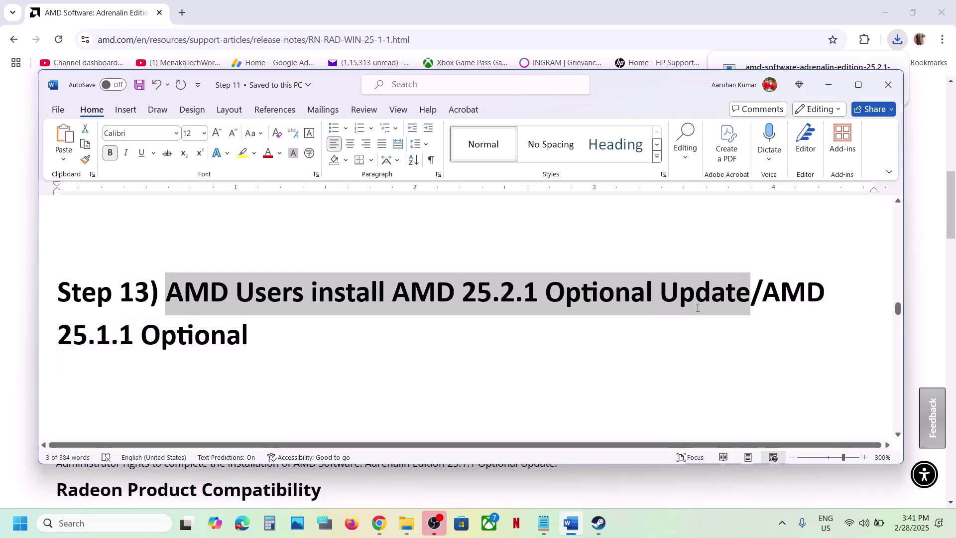
left_click(269, 339)
Copy "graphics" from Step 14 of the document, search Windows for it and open Graphics settings.
scroll(269, 338, "down", 3)
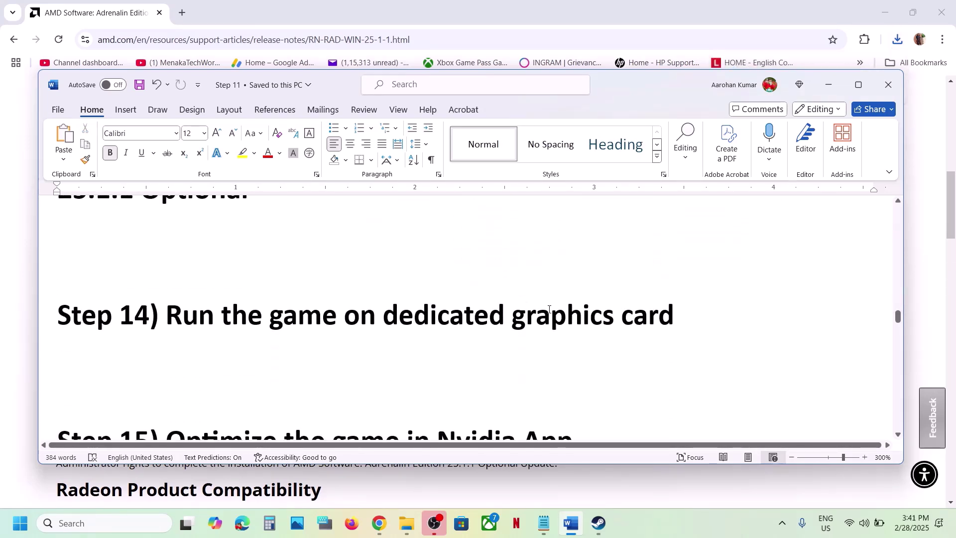
double_click(550, 309)
key("ctrl+c")
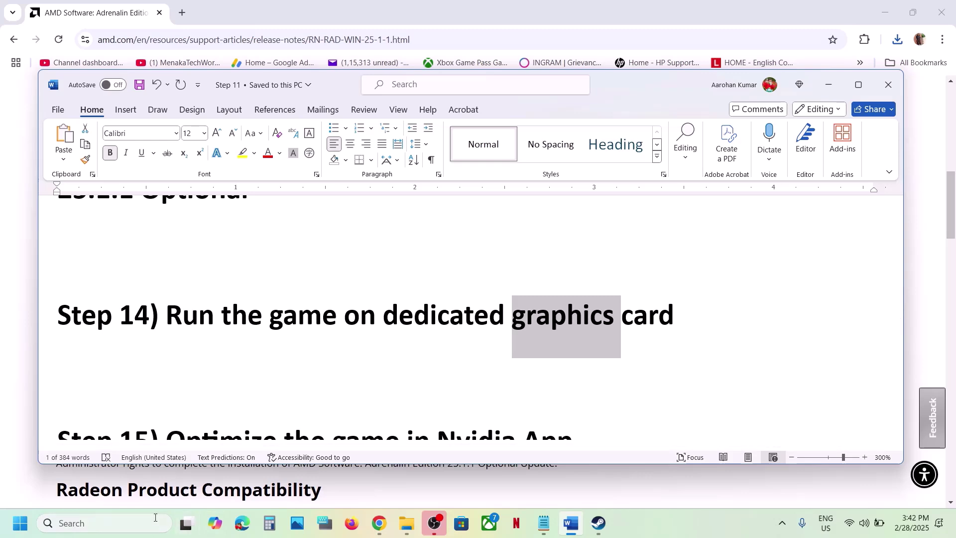
left_click(155, 523)
key("ctrl+v")
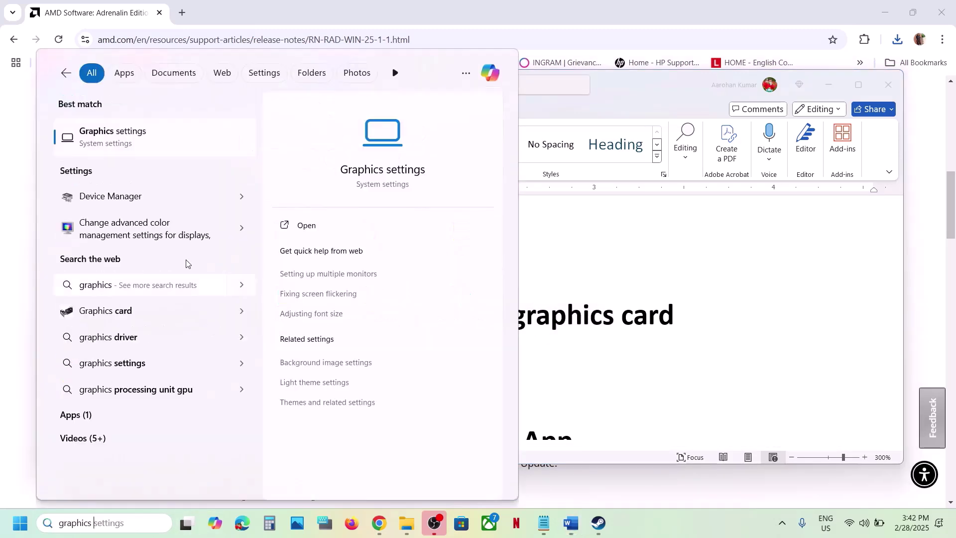
left_click(130, 130)
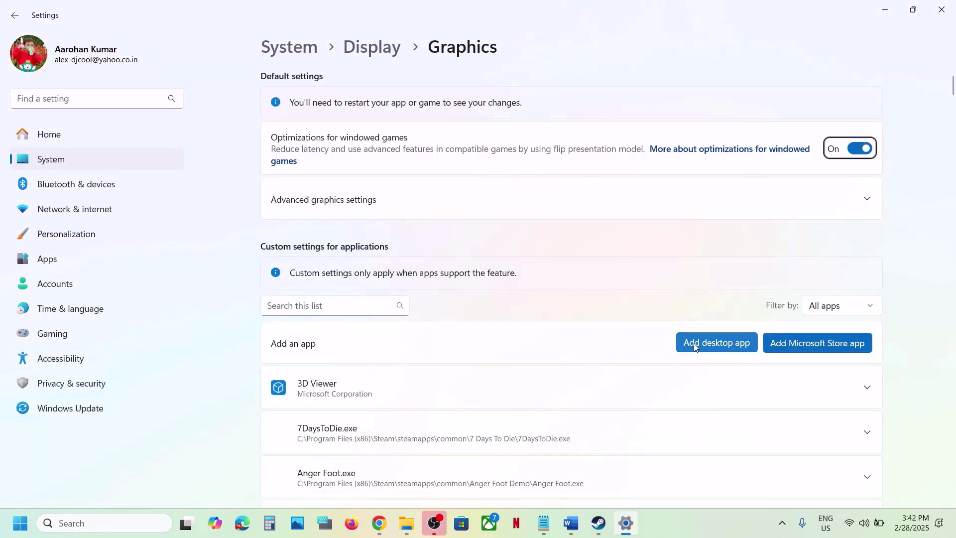
Add the MonsterHunterWilds application from Steam's steamapps\common\MonsterHunterWilds folder as a desktop app in the custom graphics settings.
left_click(710, 347)
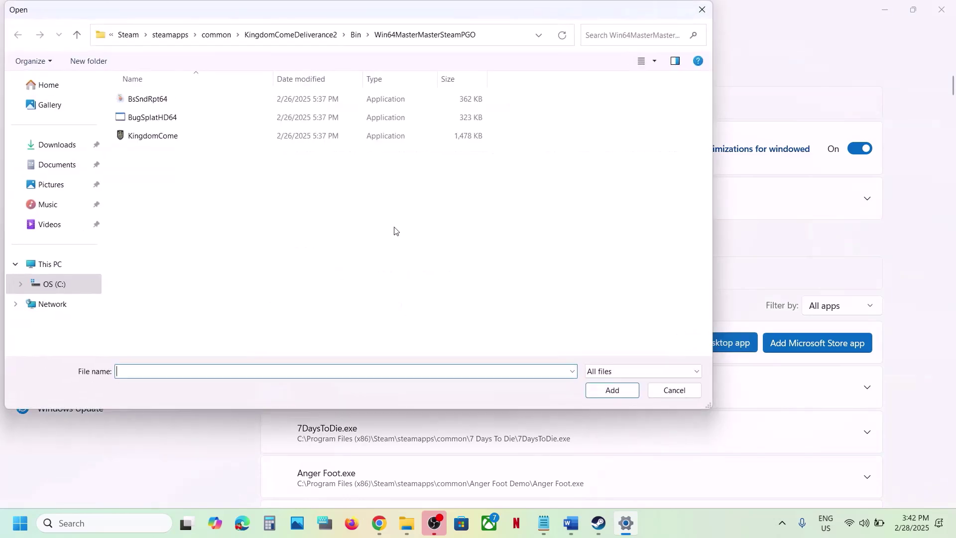
left_click(214, 33)
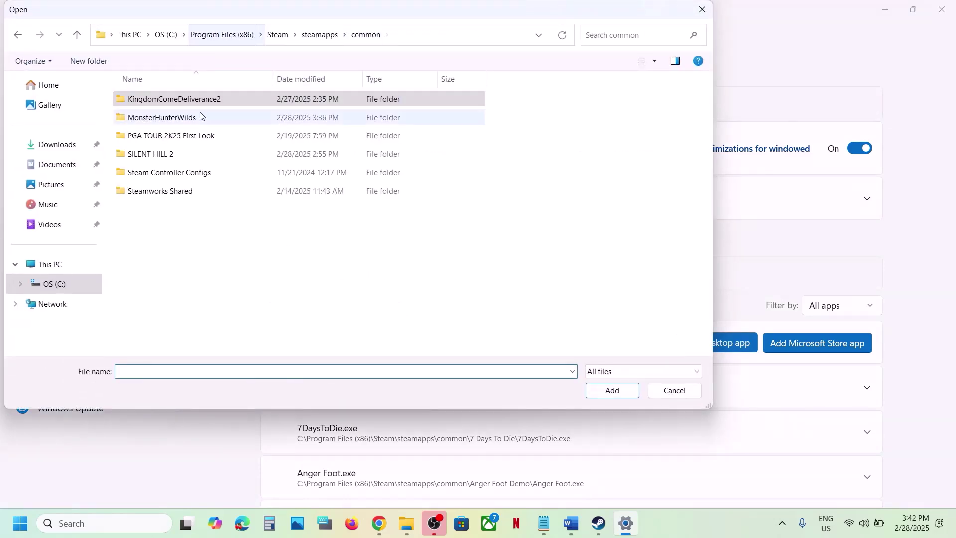
double_click(183, 117)
left_click(162, 173)
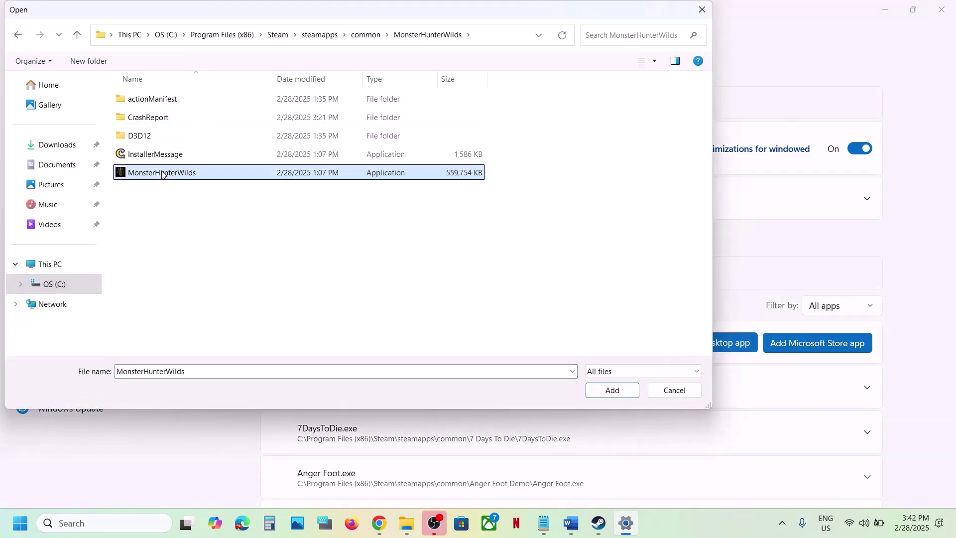
left_click(608, 391)
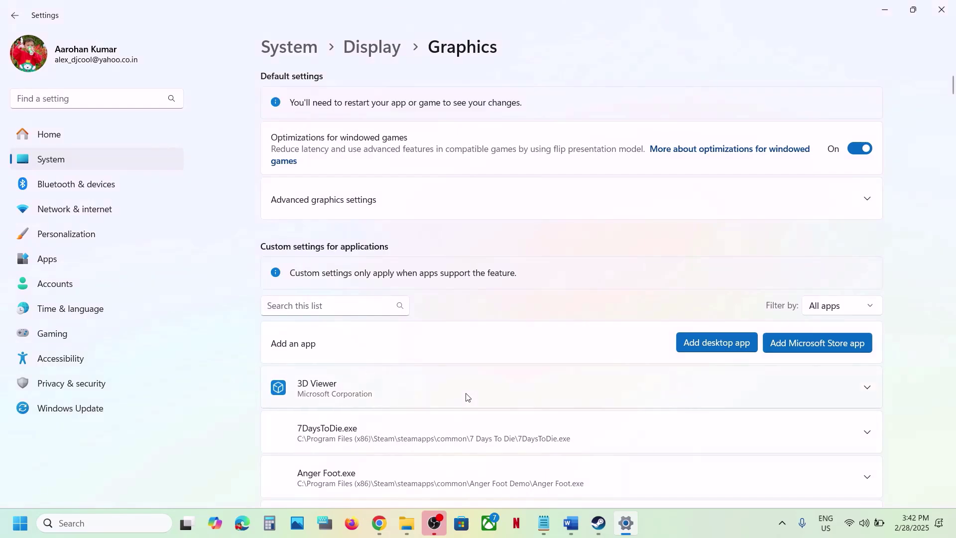
Set the GPU preference for Monster Hunter Wilds to High Performance (NVIDIA GeForce RTX 3050 Laptop GPU) and close Settings.
scroll(467, 396, "down", 20)
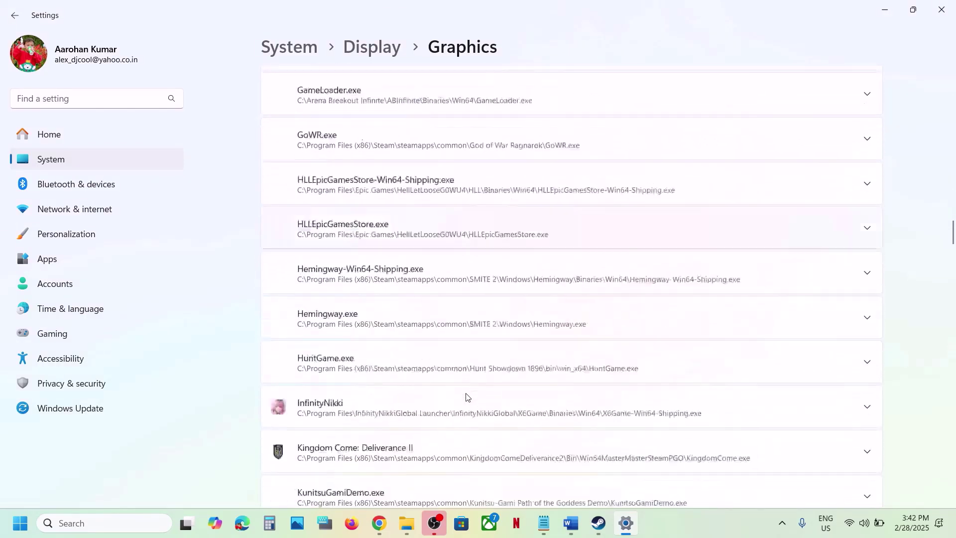
scroll(466, 397, "down", 12)
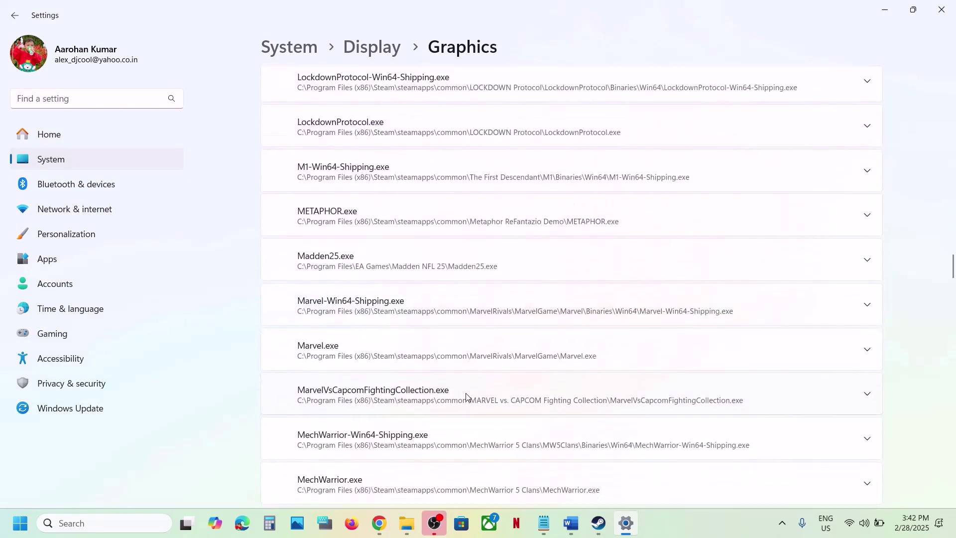
scroll(466, 393, "down", 12)
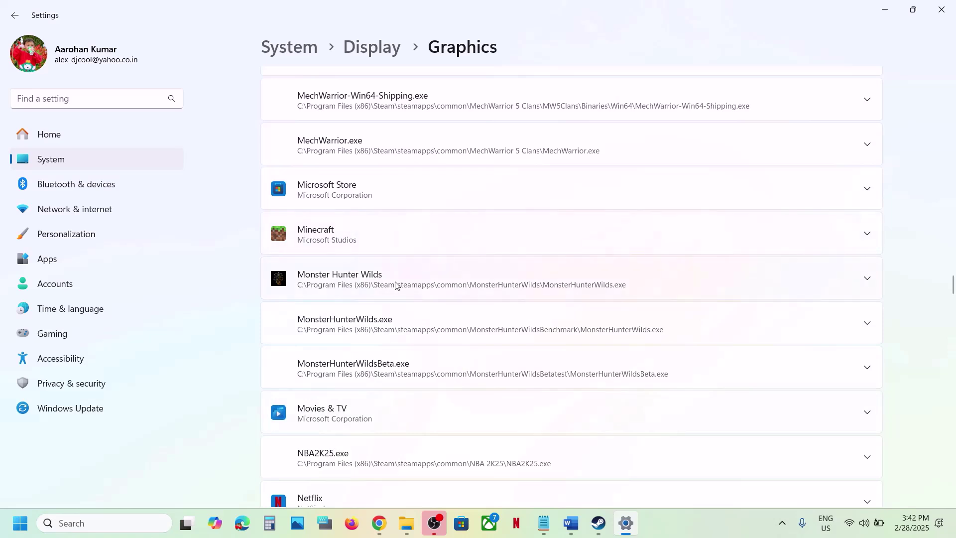
left_click(396, 285)
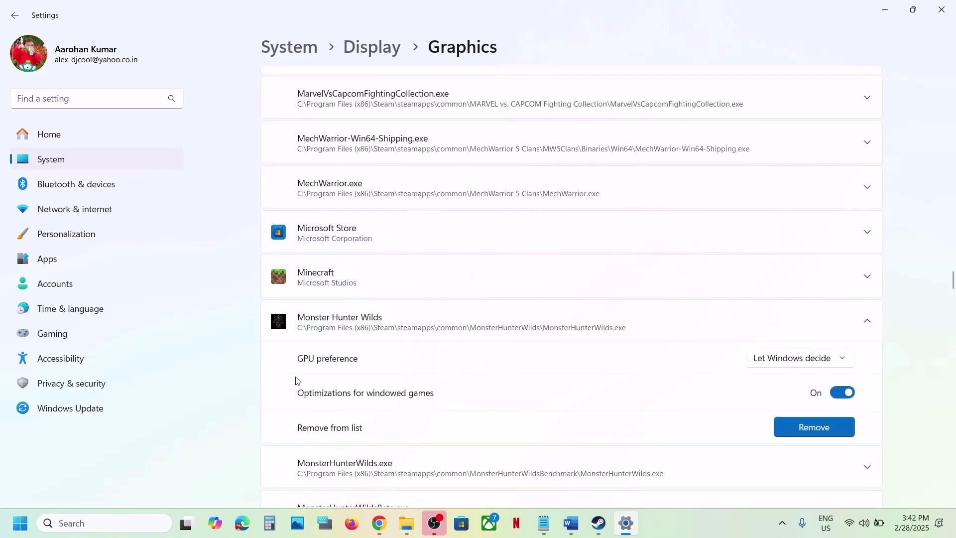
left_click(773, 366)
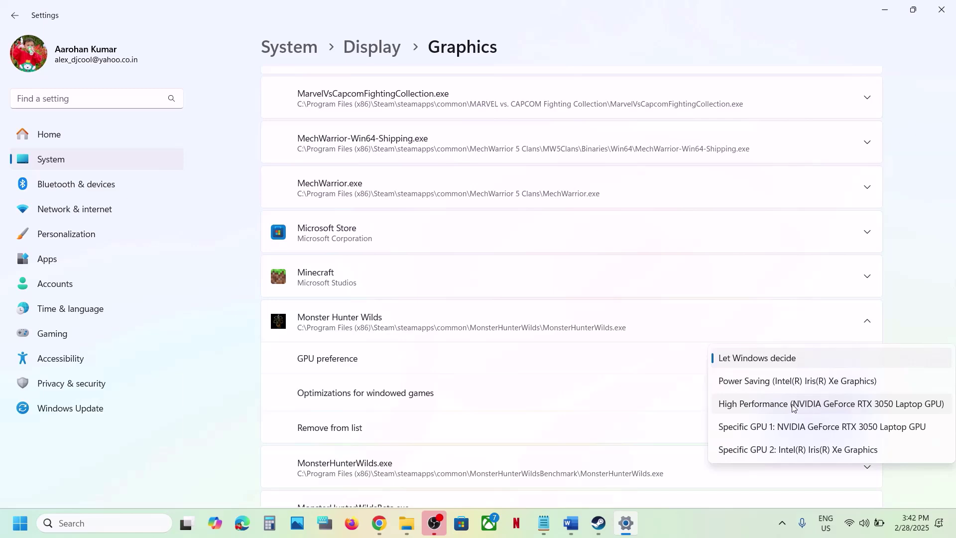
left_click(794, 405)
left_click(936, 10)
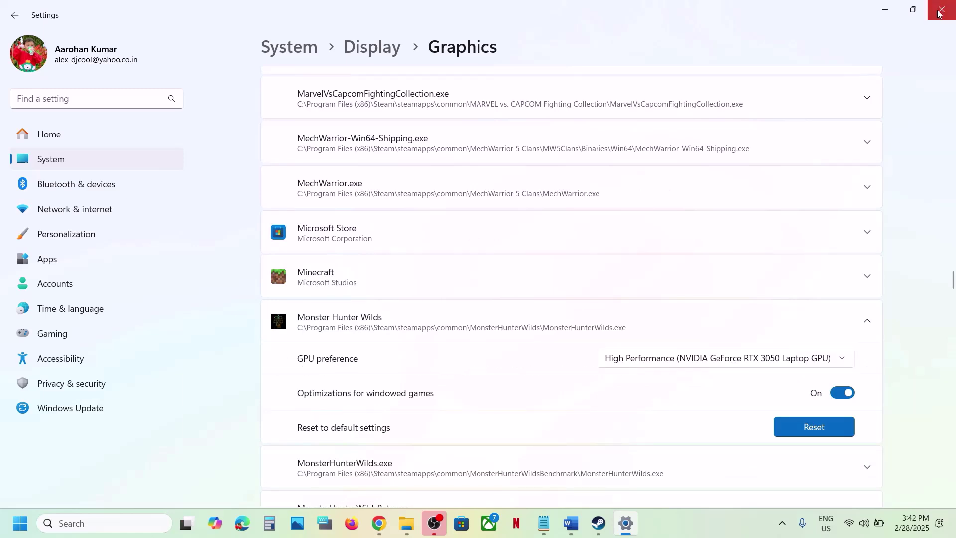
Copy "Nvidia App" from Step 15 of the Word document, search Windows for it and open the NVIDIA app.
scroll(449, 343, "down", 3)
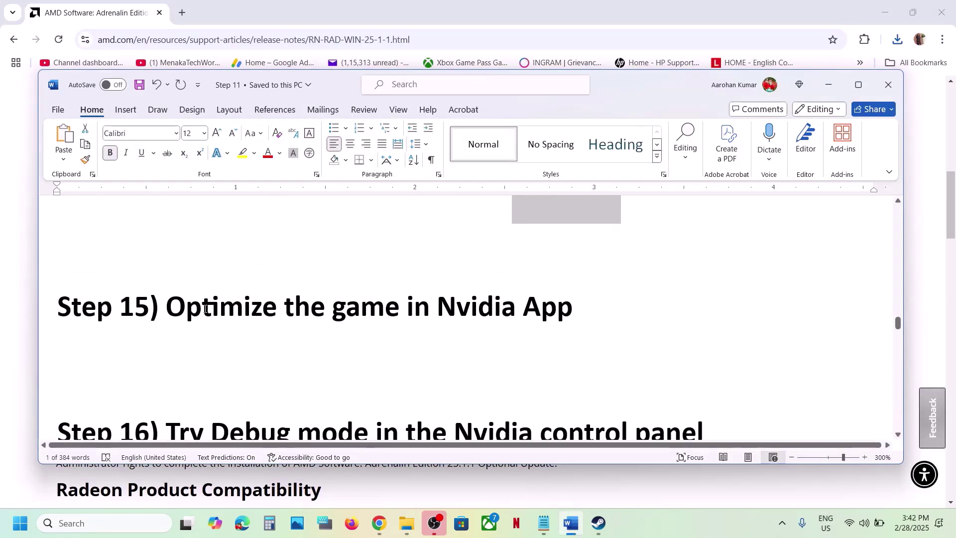
left_click_drag(204, 309, 448, 306)
left_click(558, 319)
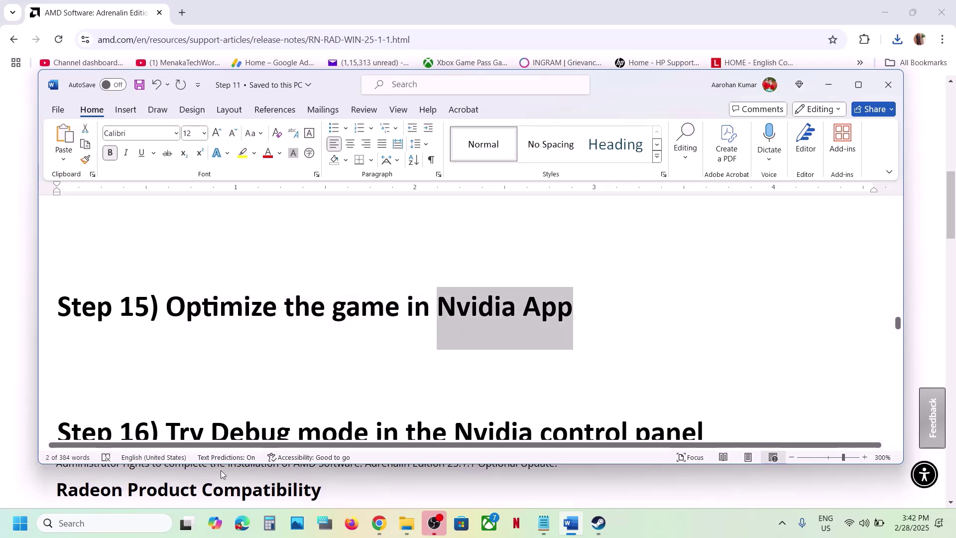
key("ctrl+c")
left_click(100, 523)
key("ctrl+v")
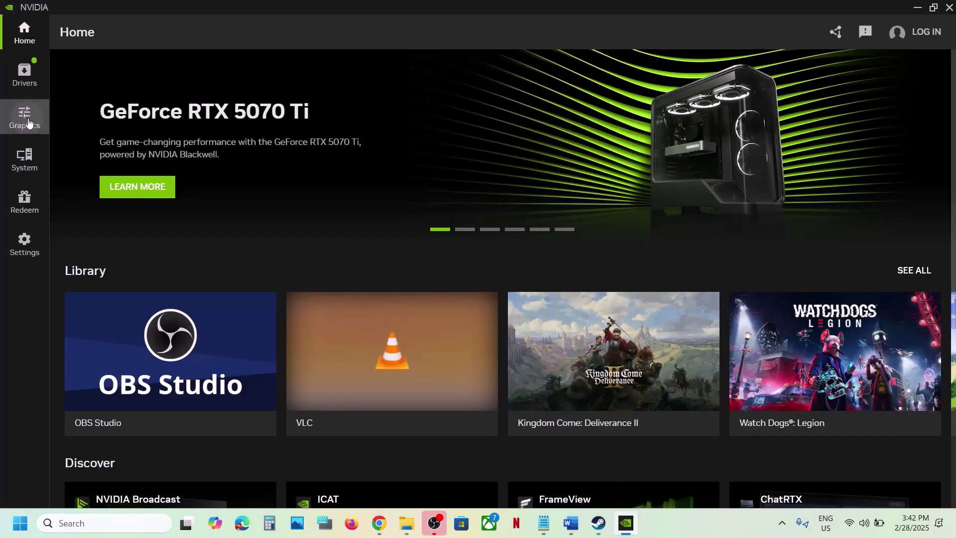
Open the NVIDIA app's Graphics program settings and refresh the list of programs.
left_click(28, 122)
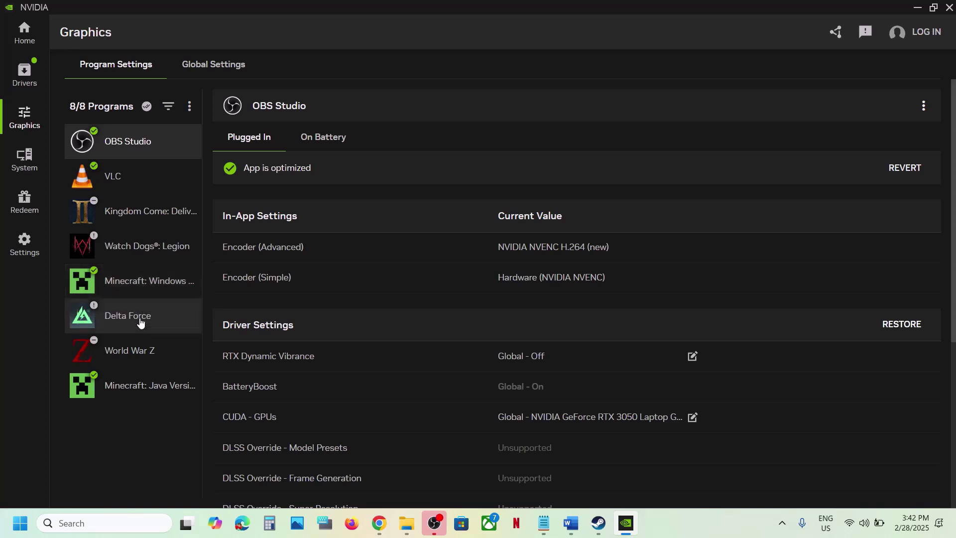
left_click(190, 107)
left_click(241, 151)
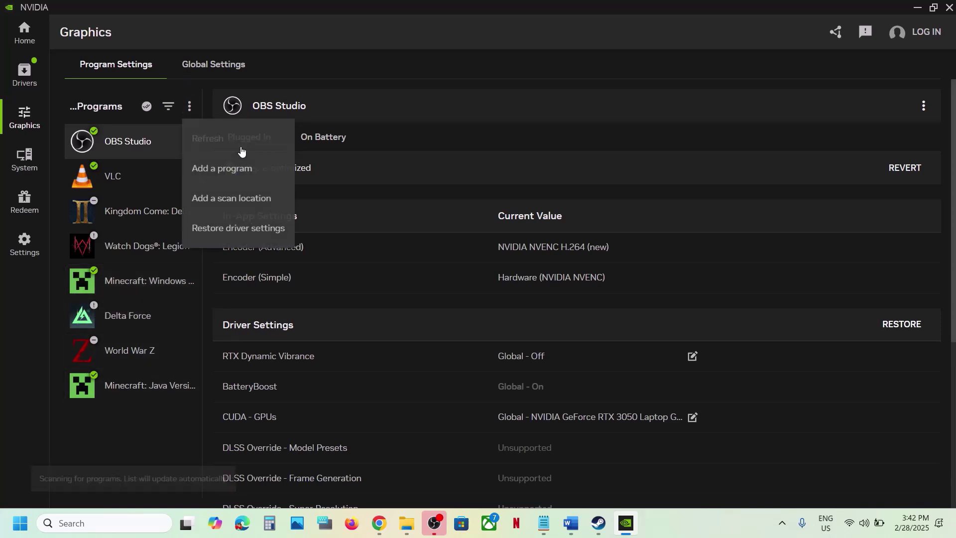
Add the MonsterHunterWilds application from C:\Program Files (x86)\Steam\steamapps\common\MonsterHunterWilds to the NVIDIA app's program list.
left_click(190, 107)
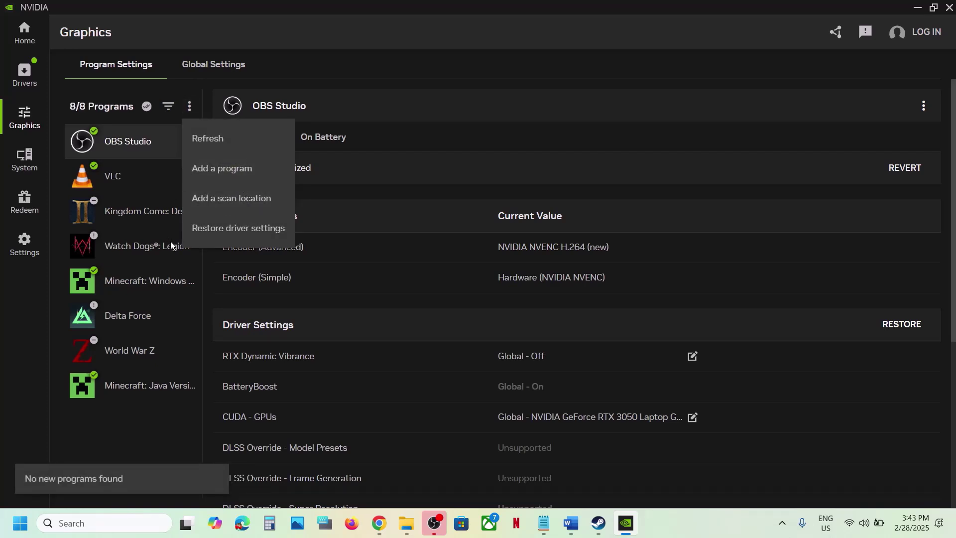
left_click(231, 181)
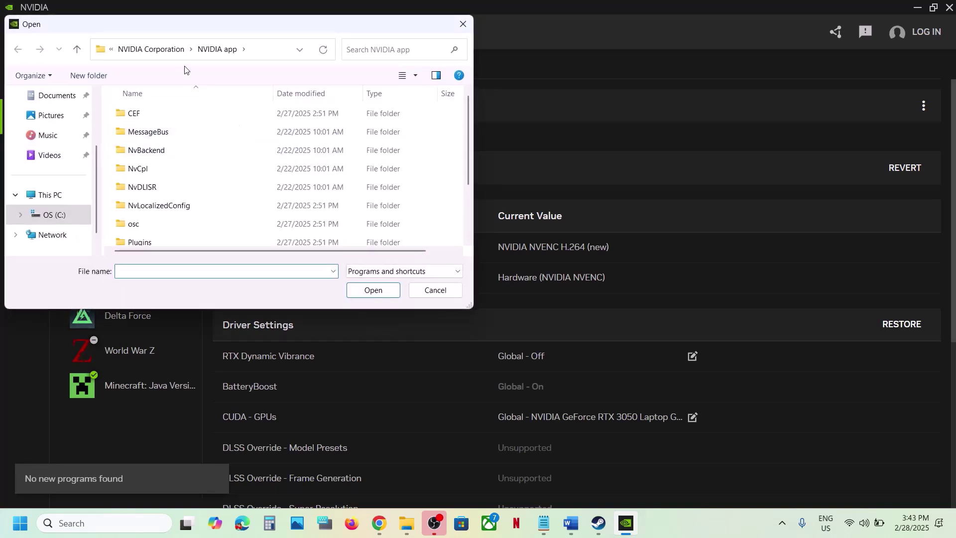
left_click(62, 214)
scroll(207, 181, "down", 3)
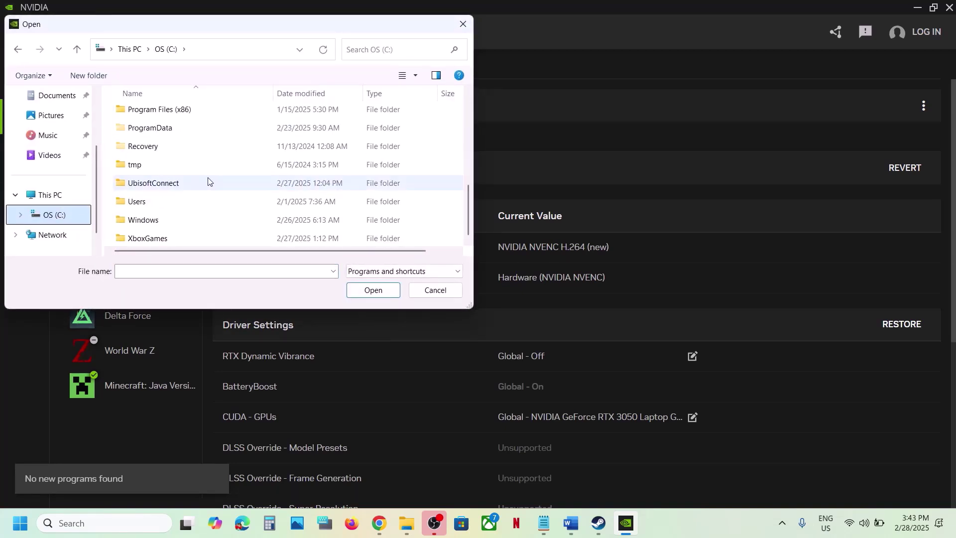
double_click(170, 111)
scroll(177, 164, "down", 3)
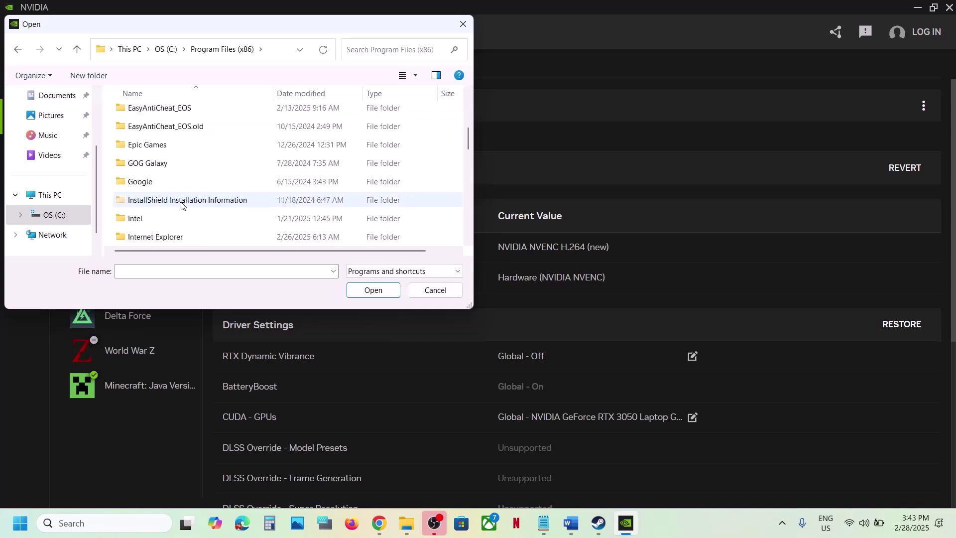
scroll(158, 189, "down", 2)
scroll(158, 189, "down", 3)
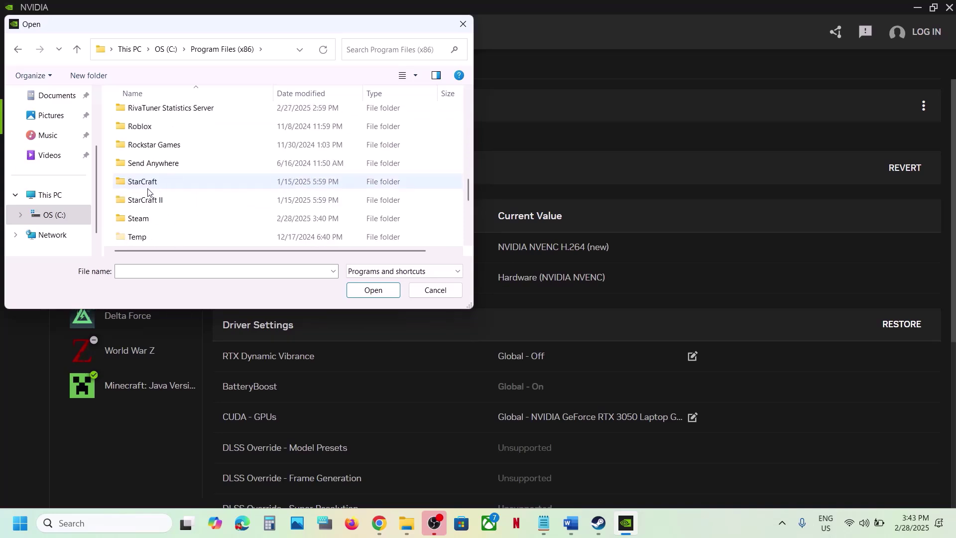
double_click(142, 218)
scroll(144, 219, "down", 3)
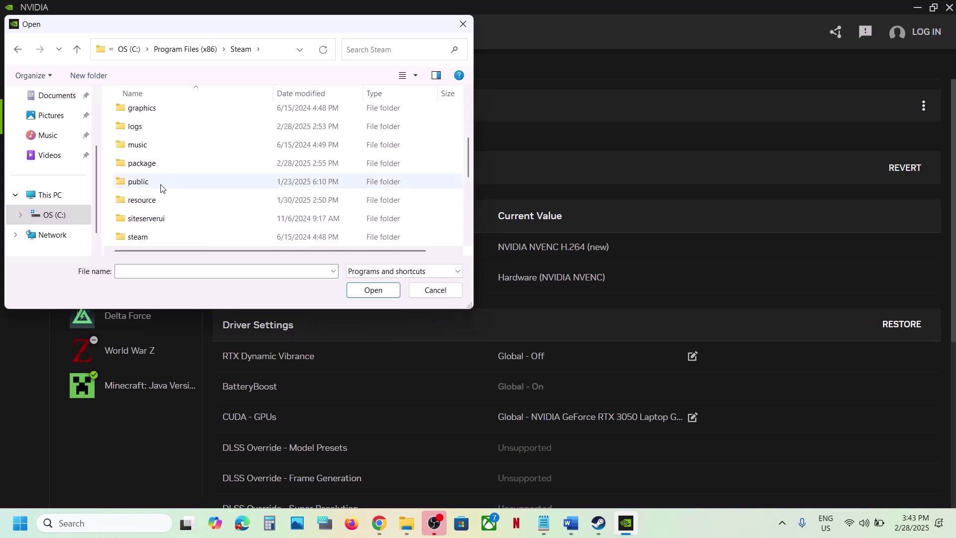
scroll(149, 219, "down", 1)
double_click(155, 202)
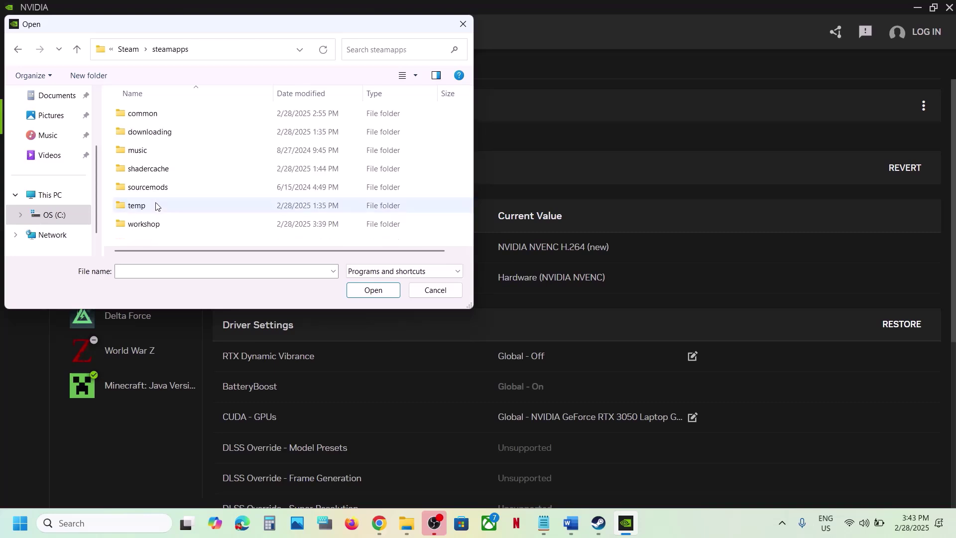
double_click(148, 114)
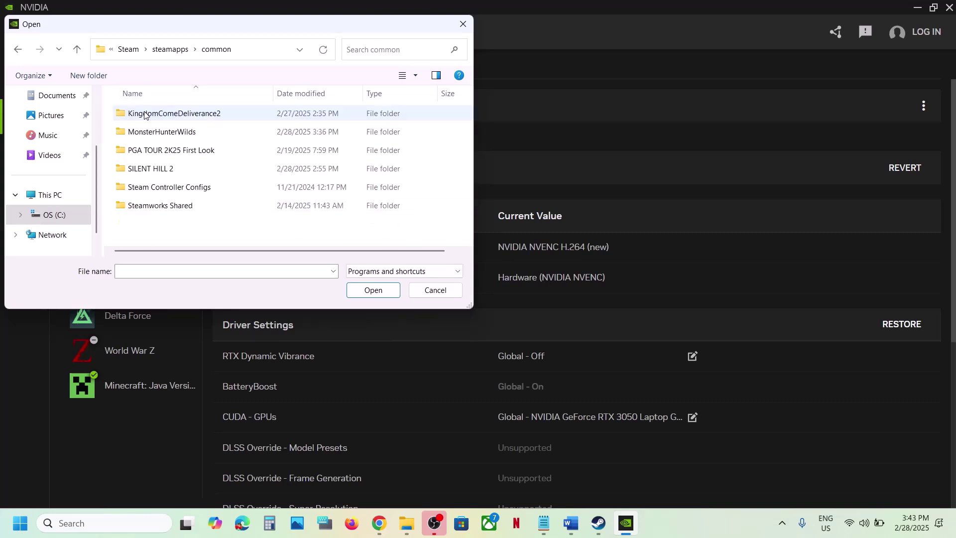
double_click(180, 134)
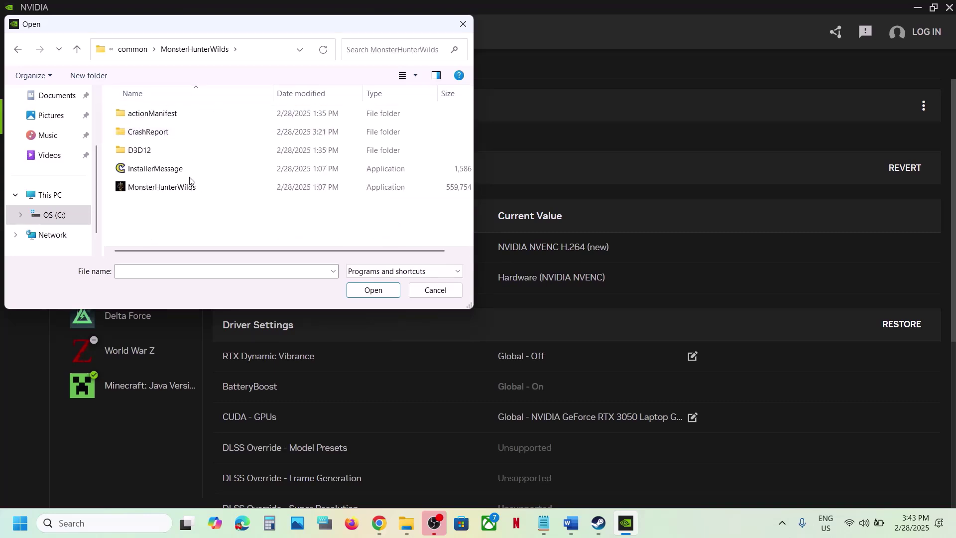
left_click(160, 188)
left_click(369, 291)
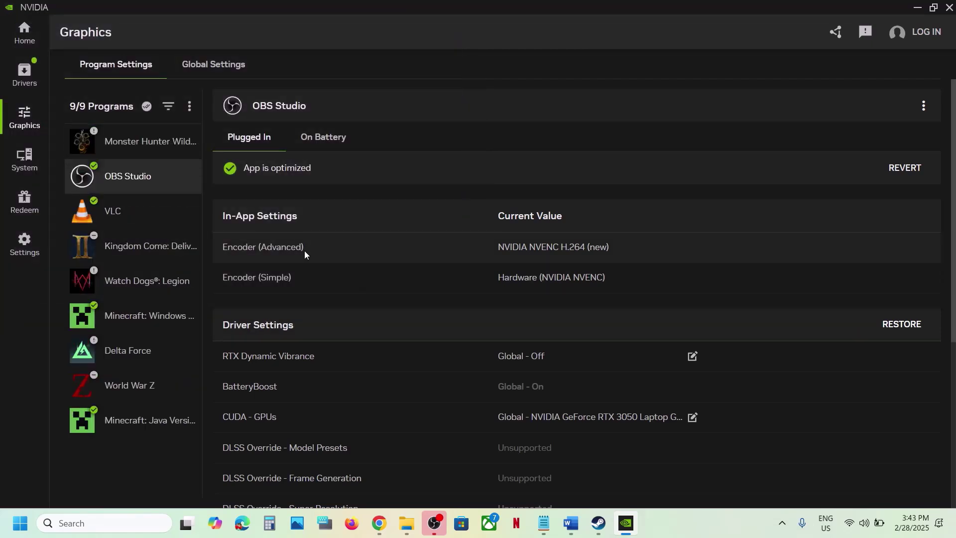
Check the optimization options for Monster Hunter Wilds and compare them with those of Kingdom Come: Deliverance II.
left_click(139, 143)
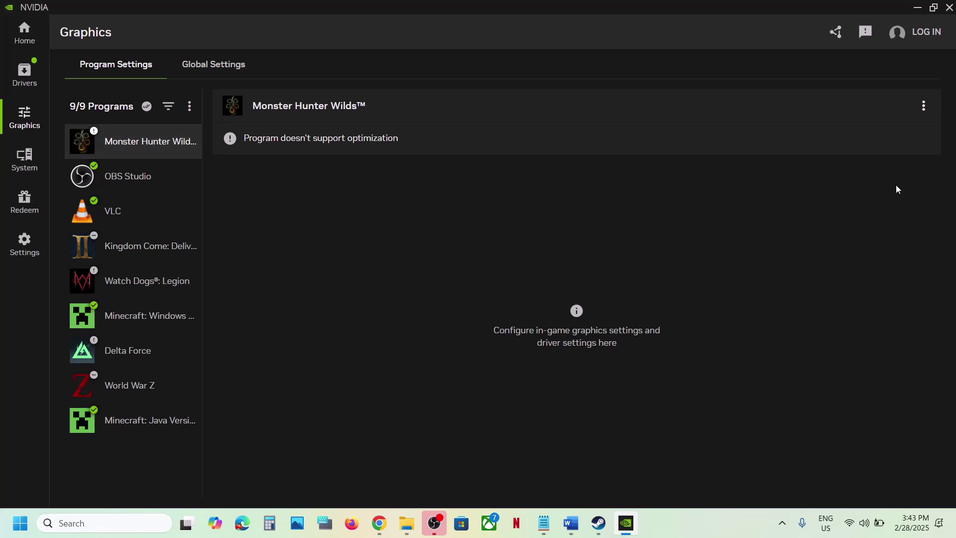
left_click(152, 251)
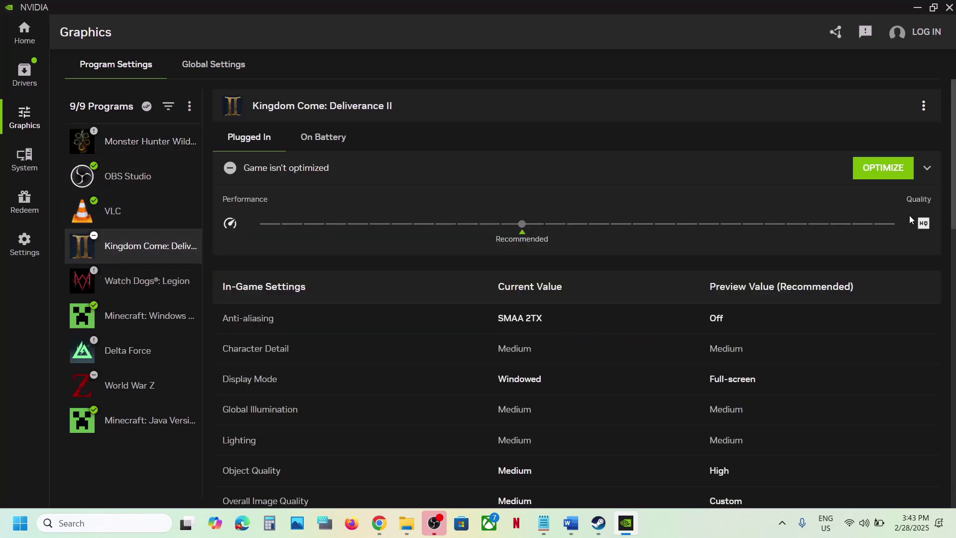
left_click(155, 141)
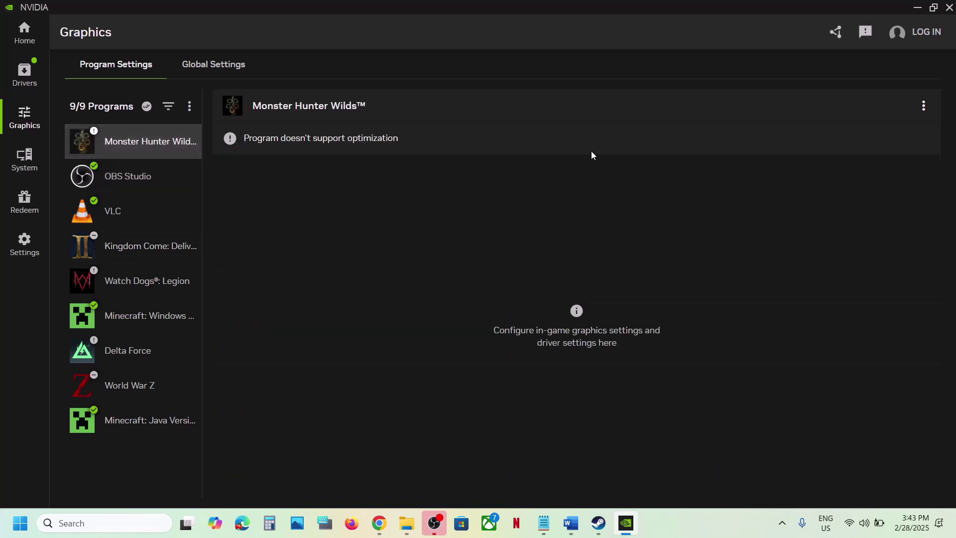
Return to the Word document and highlight "Debug mode in" in Step 16.
left_click(571, 523)
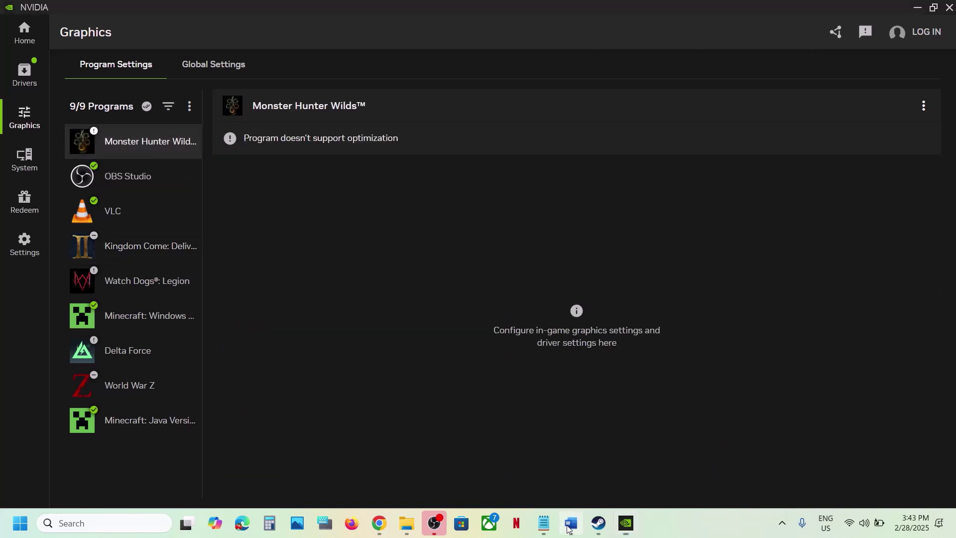
scroll(355, 354, "down", 1)
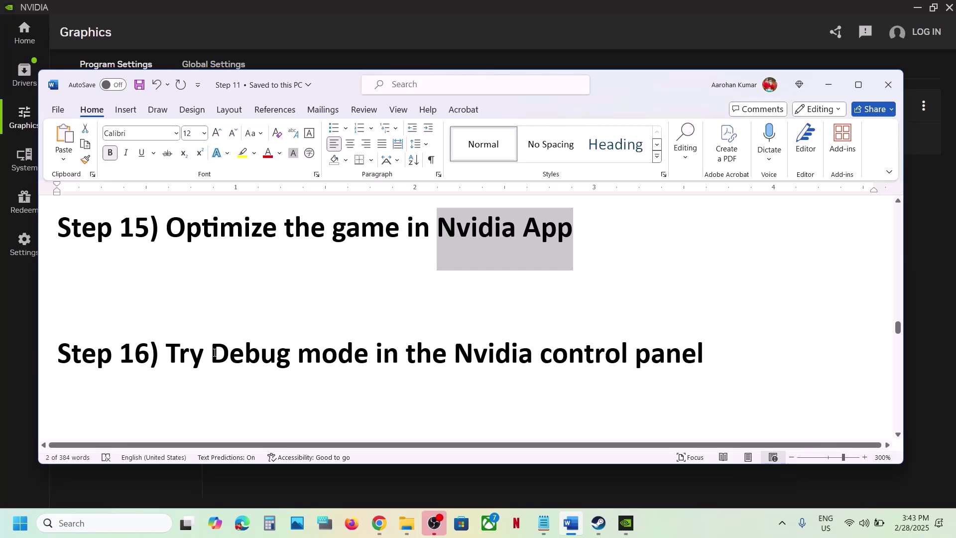
left_click_drag(213, 354, 382, 369)
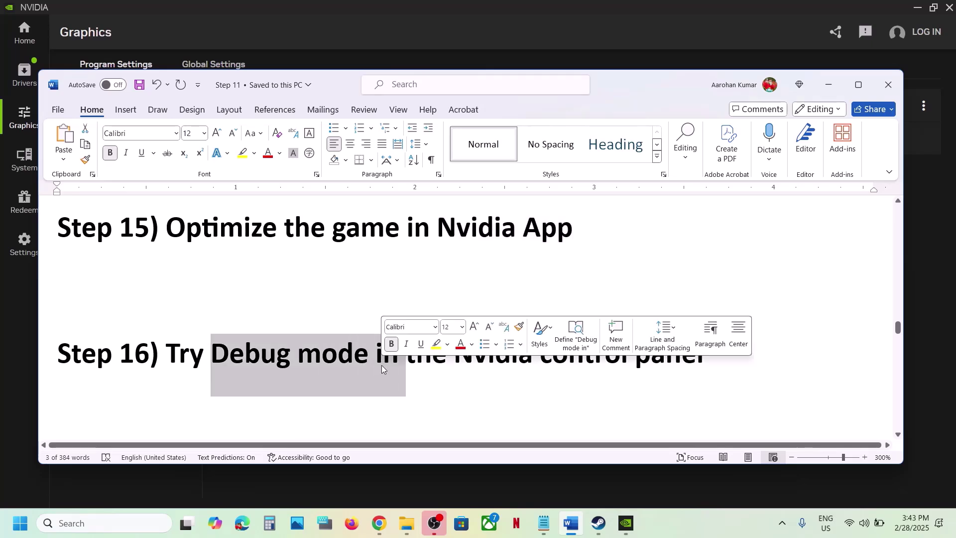
Open NVIDIA Control Panel from the desktop, enable Debug Mode and close the control panel.
key("super+d")
right_click(443, 229)
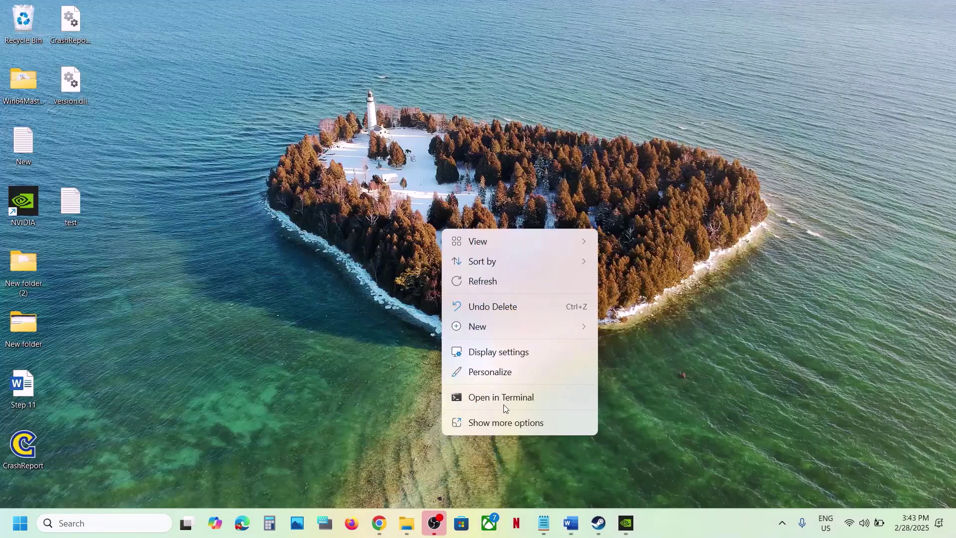
left_click(498, 428)
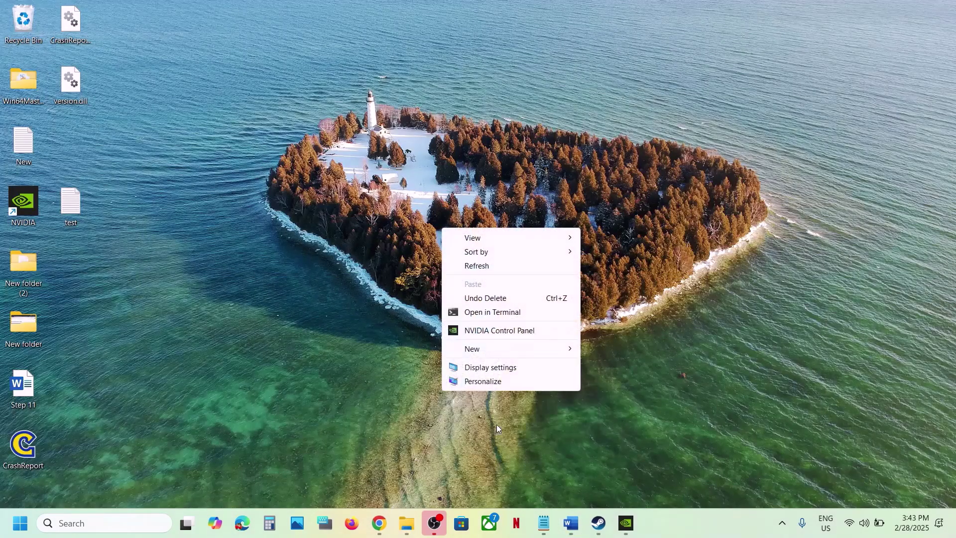
left_click(495, 337)
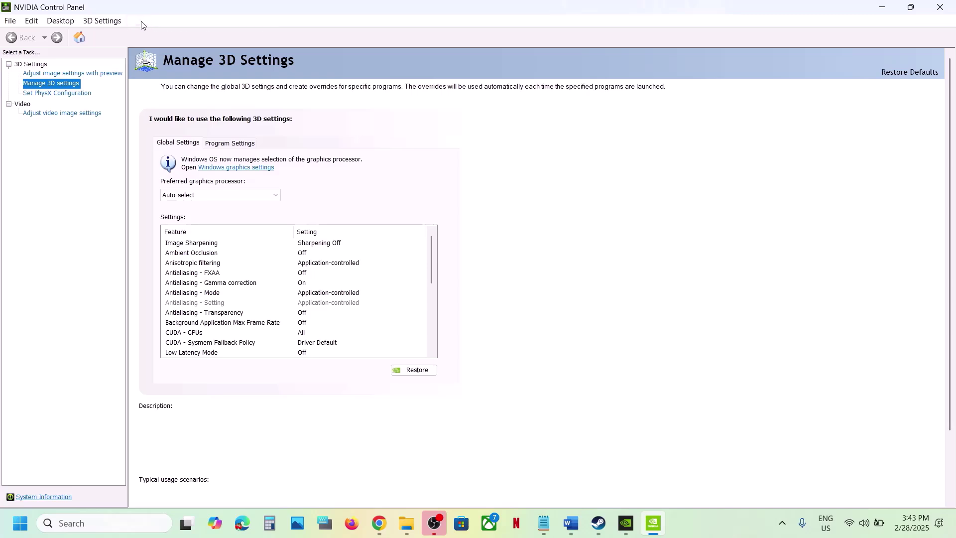
left_click(141, 22)
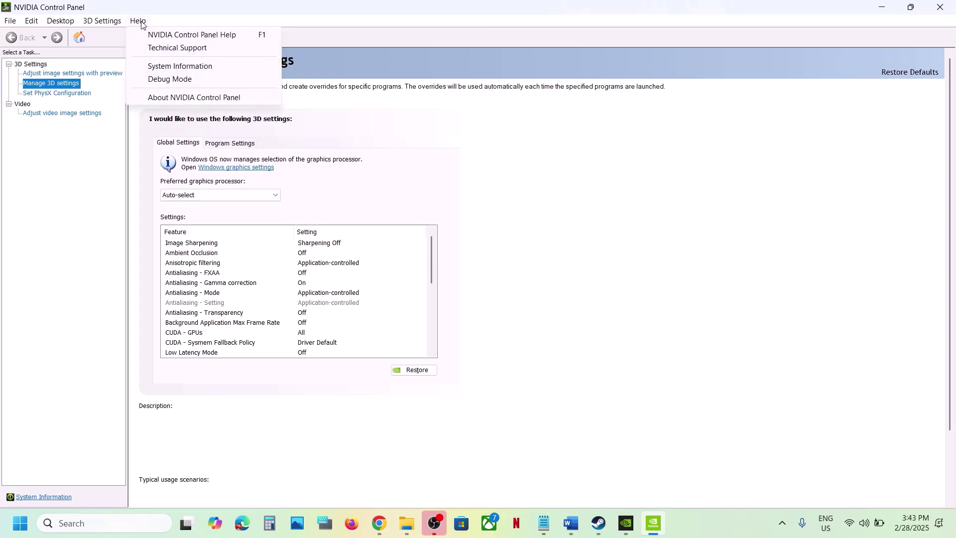
left_click(169, 80)
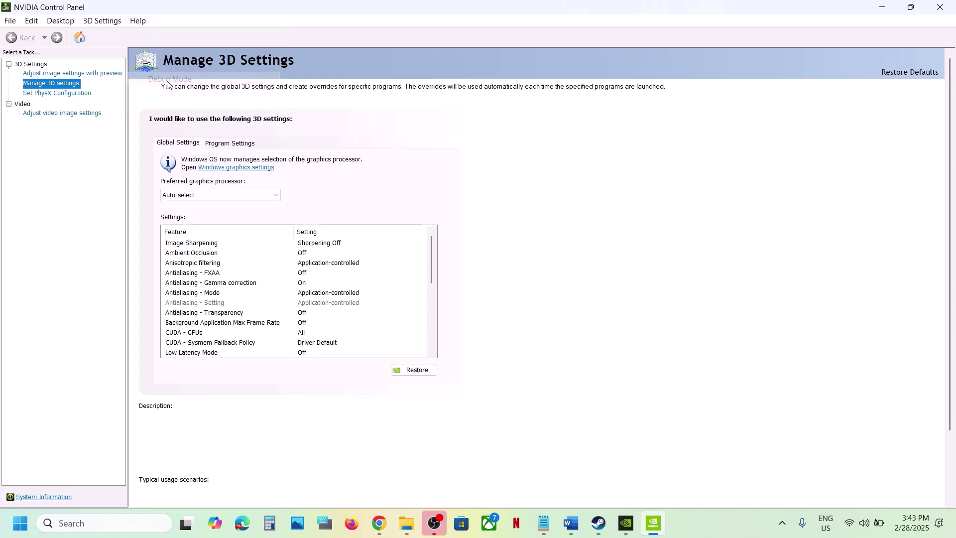
left_click(945, 11)
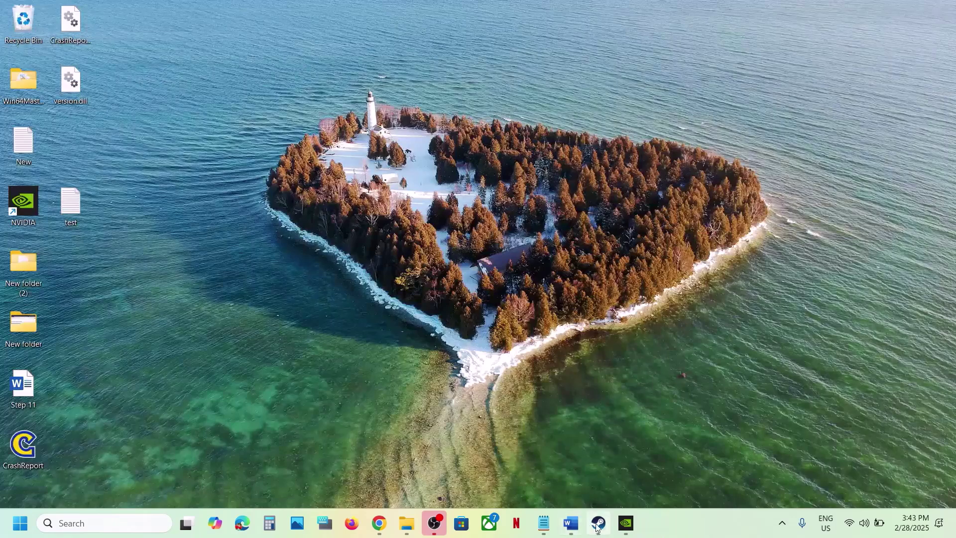
Bring up the Steam library, return to the Word document and read Step 17 about the -dx11/-dx12 launch options.
left_click(598, 526)
left_click(571, 523)
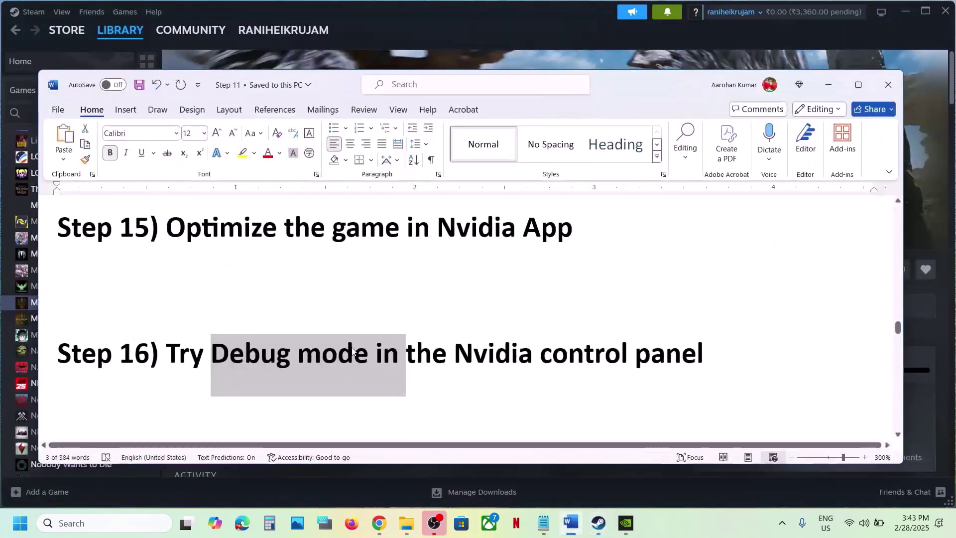
scroll(353, 352, "down", 3)
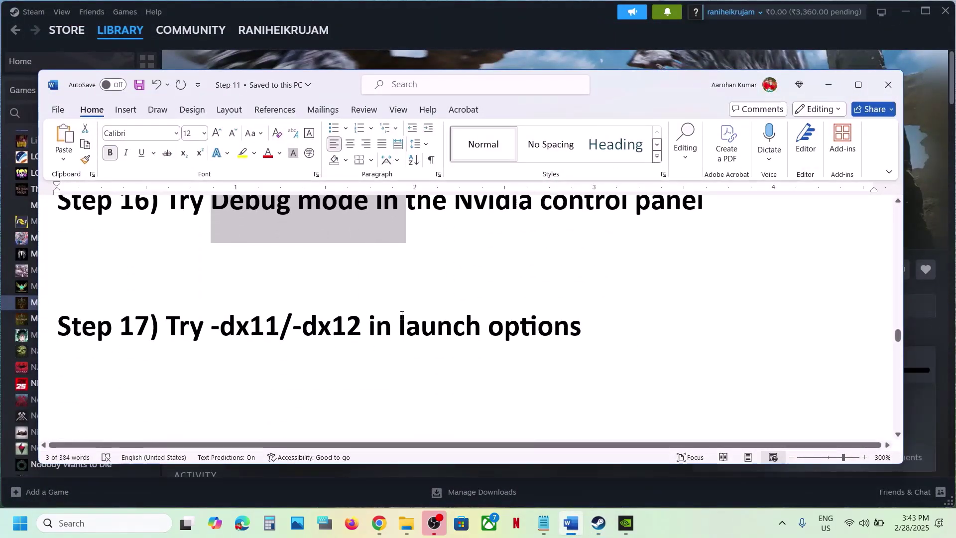
Highlight the Step 17 line, and read on to Step 18, highlighting "Close all the overclocking application MSI".
triple_click(362, 323)
scroll(362, 323, "down", 5)
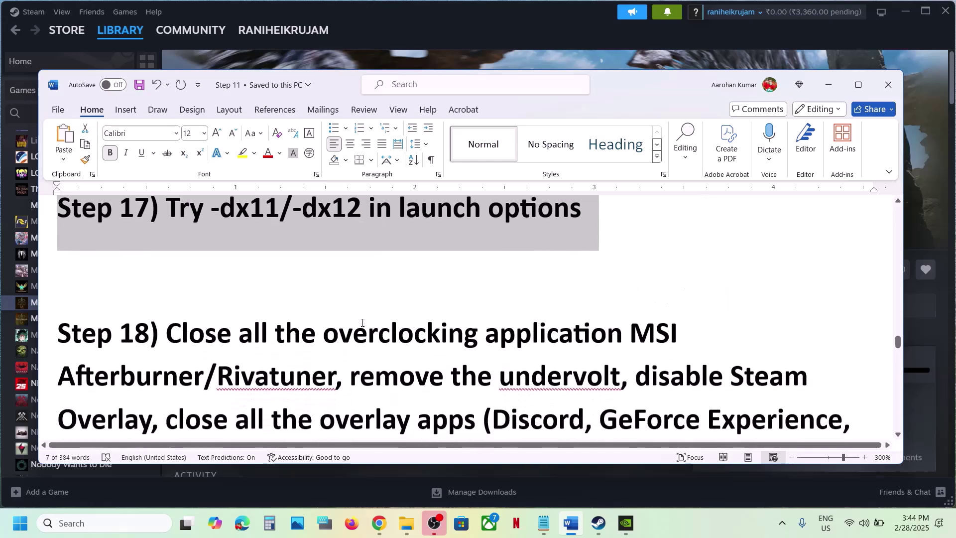
scroll(362, 322, "up", 1)
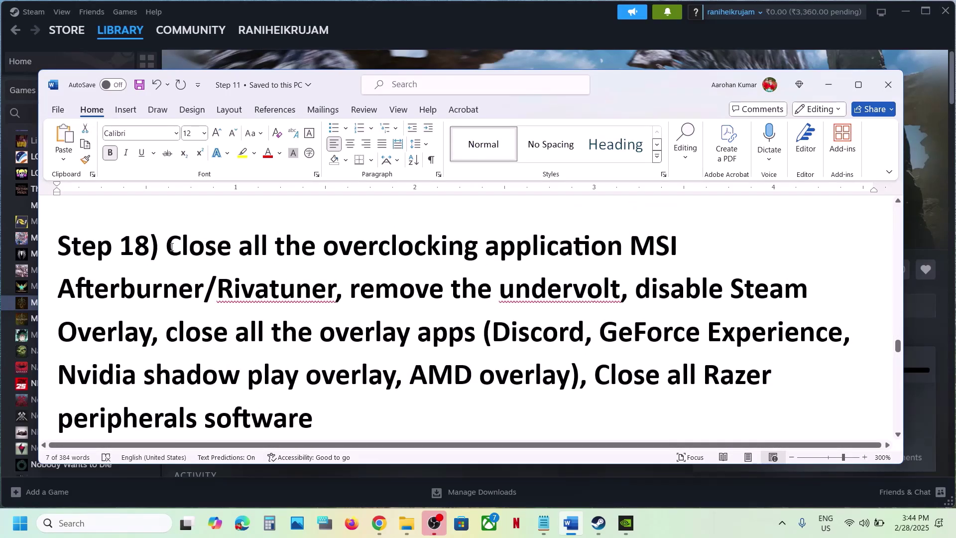
left_click_drag(166, 247, 316, 247)
left_click_drag(513, 269, 683, 254)
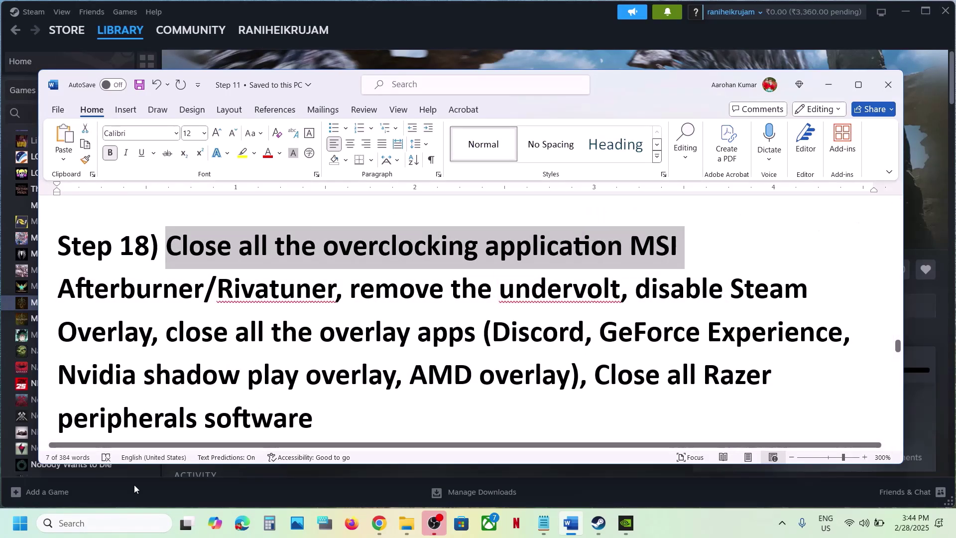
Find and launch MSI Afterburner and RivaTuner through Windows search, and minimize the Afterburner window.
left_click(109, 516)
type("msi")
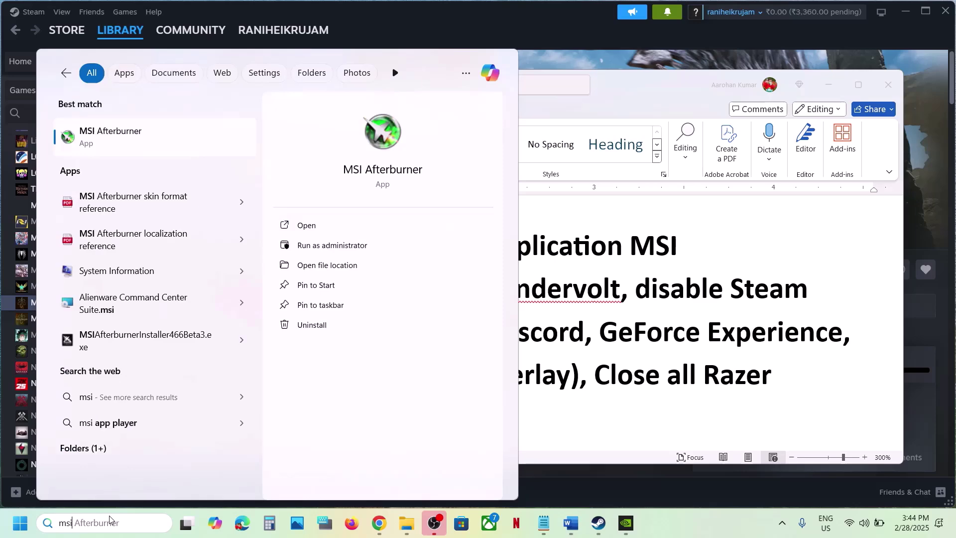
key("Return")
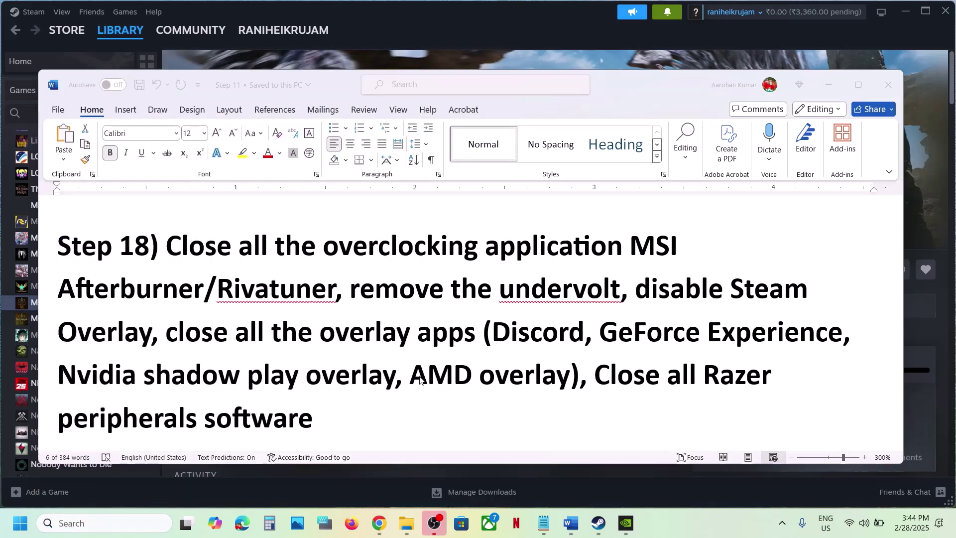
left_click(85, 523)
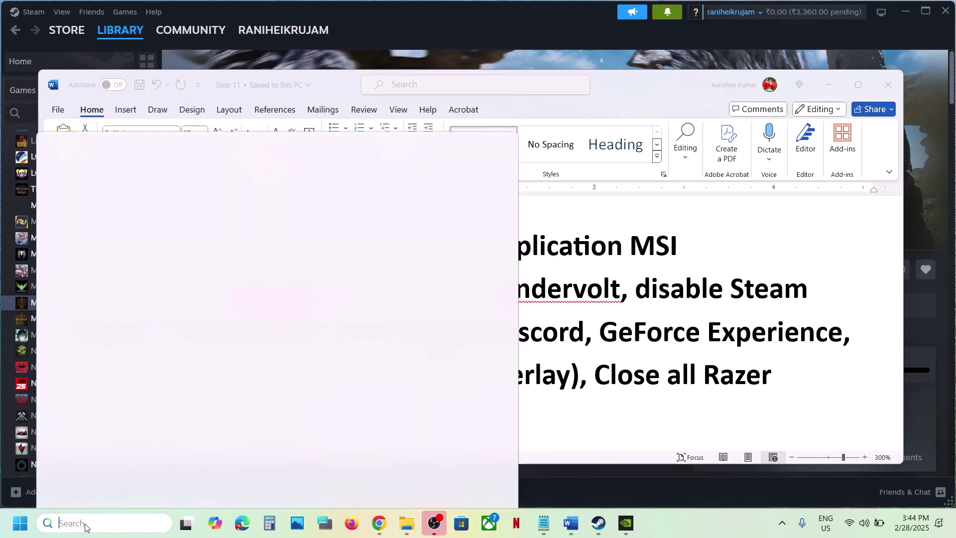
type("riva")
left_click(85, 523)
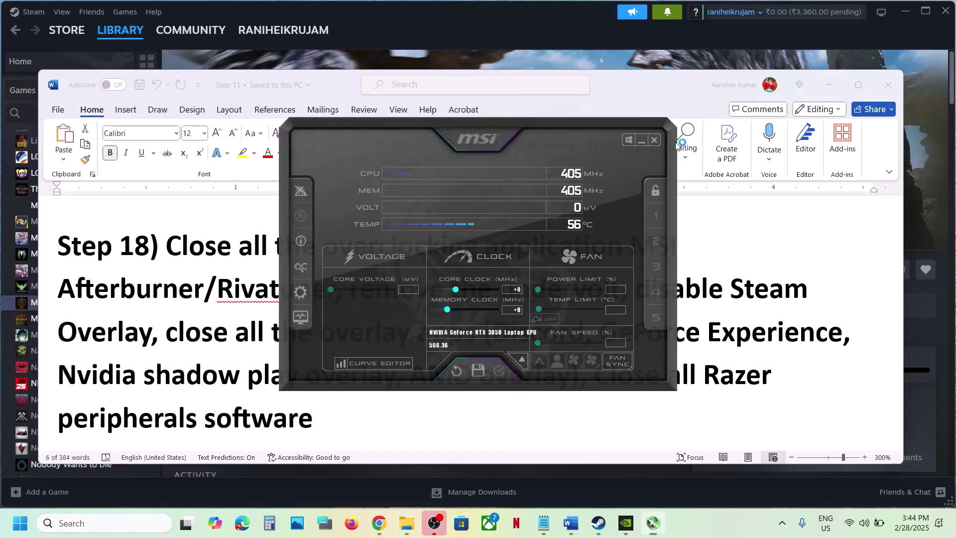
left_click(642, 141)
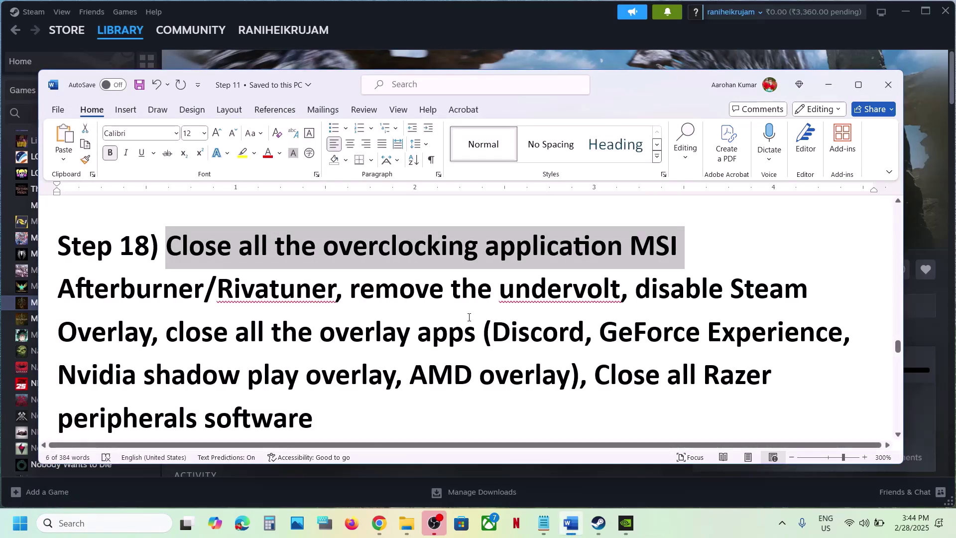
Close MSI Afterburner and RivaTuner running in the background.
left_click(783, 527)
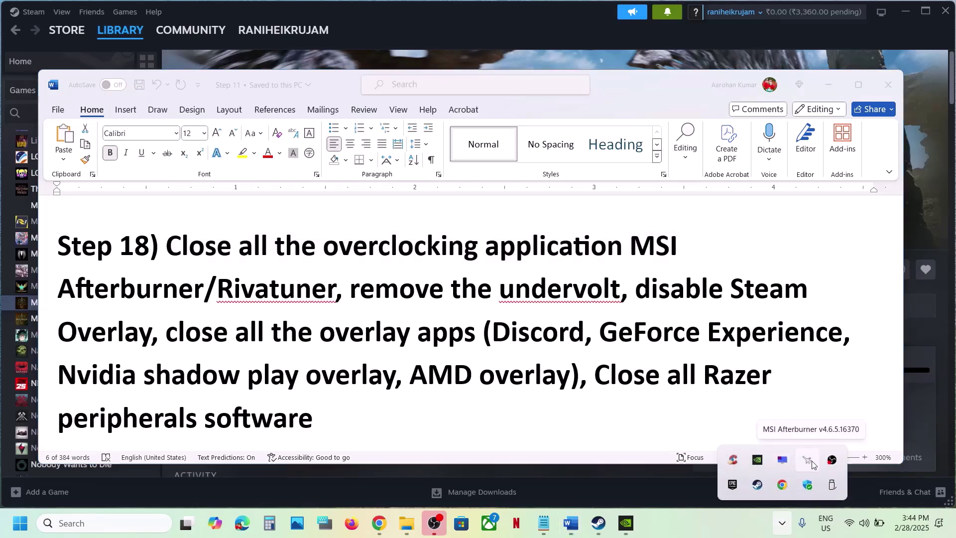
right_click(809, 461)
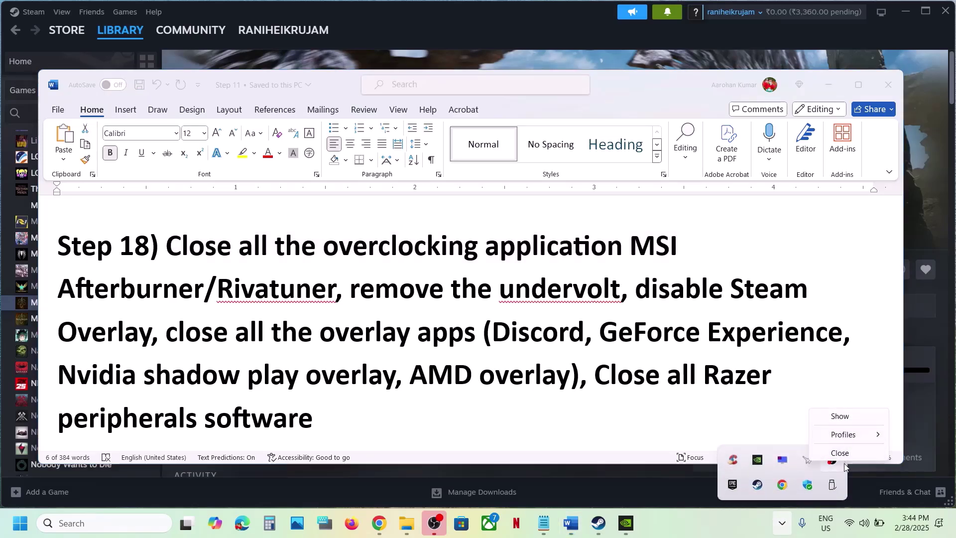
left_click(846, 455)
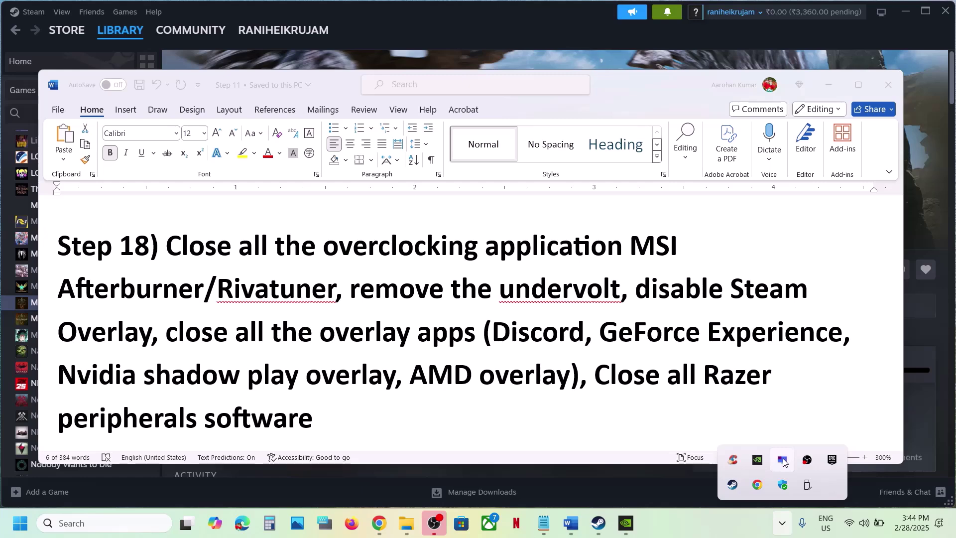
right_click(783, 462)
left_click(815, 485)
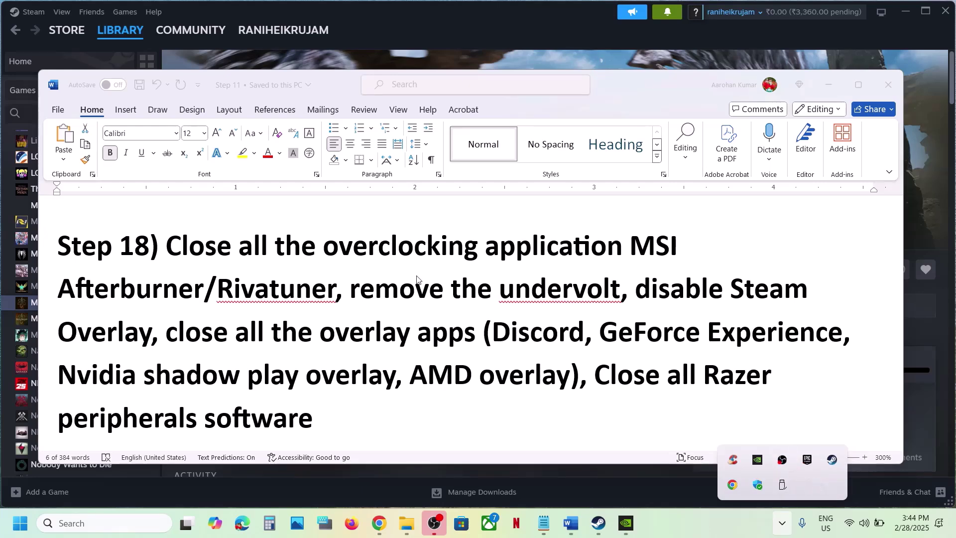
Highlight "disable Steam Overlay" in Step 18, disable the in-game Steam Overlay for Monster Hunter Wilds in Steam, and return to the Word document.
left_click_drag(683, 246, 167, 246)
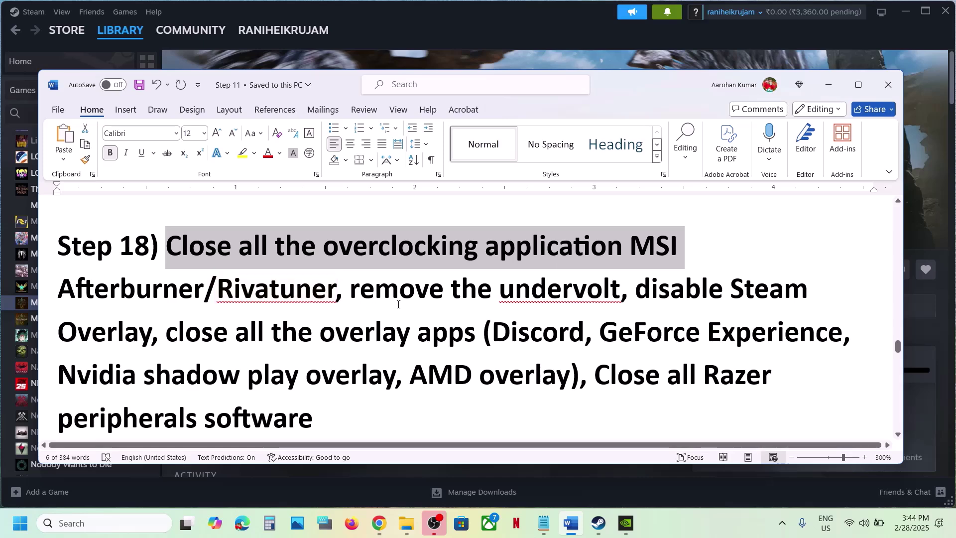
left_click_drag(359, 291, 151, 332)
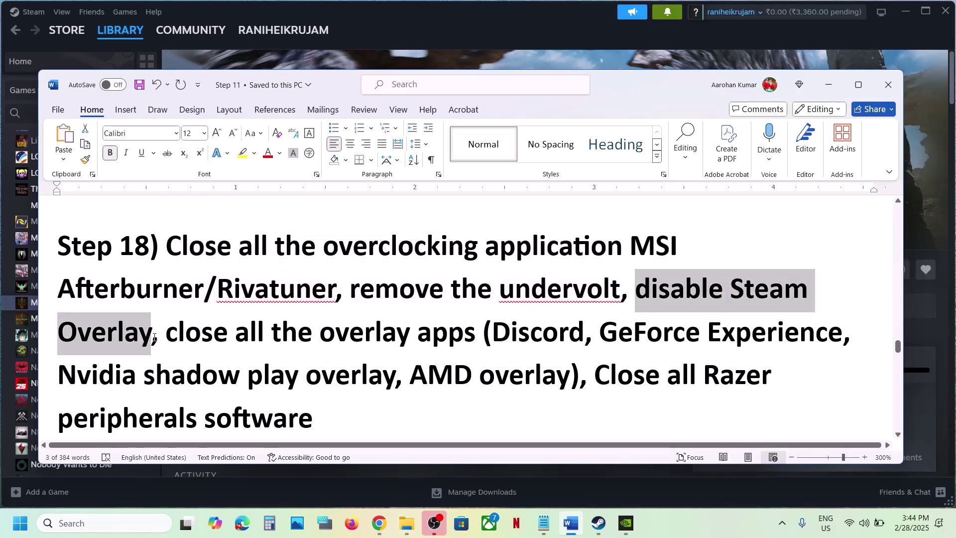
left_click(601, 524)
right_click(112, 302)
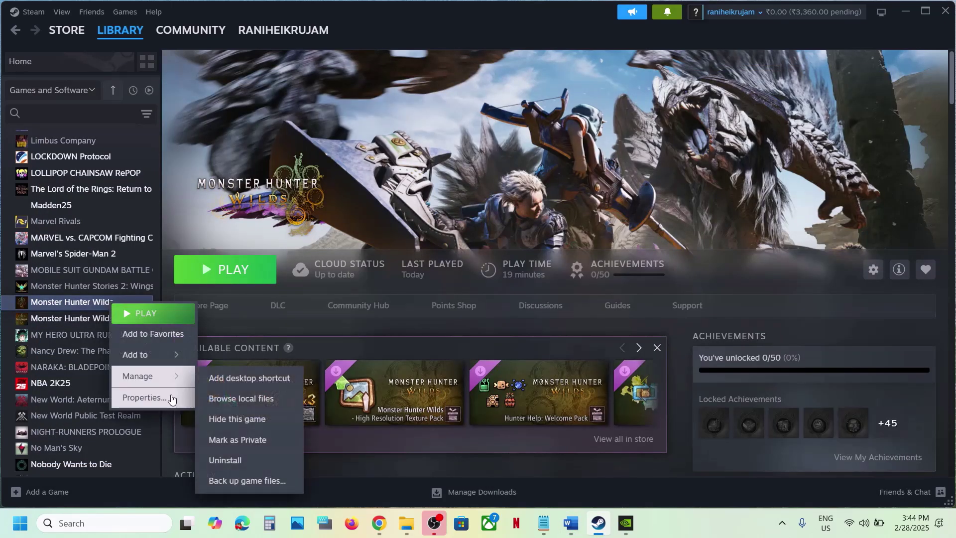
left_click(169, 400)
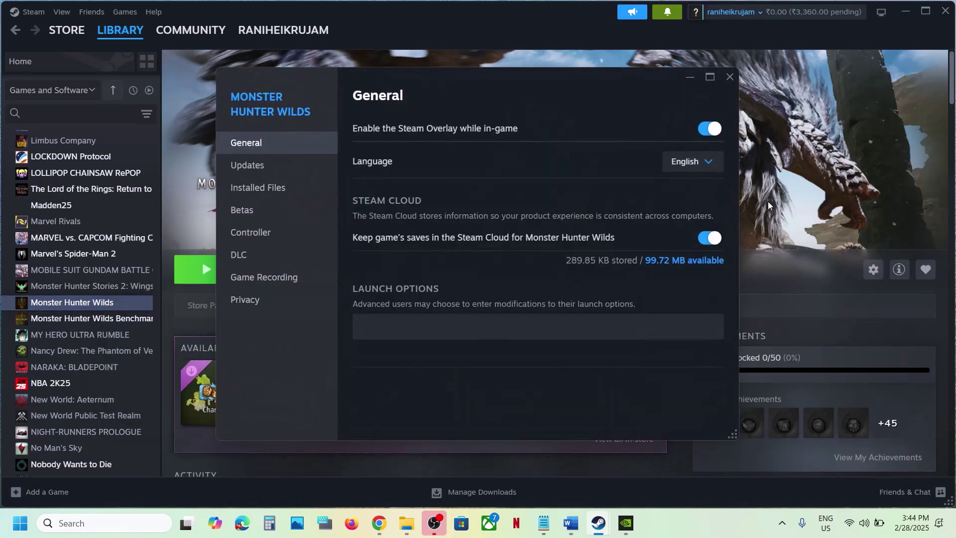
left_click(705, 130)
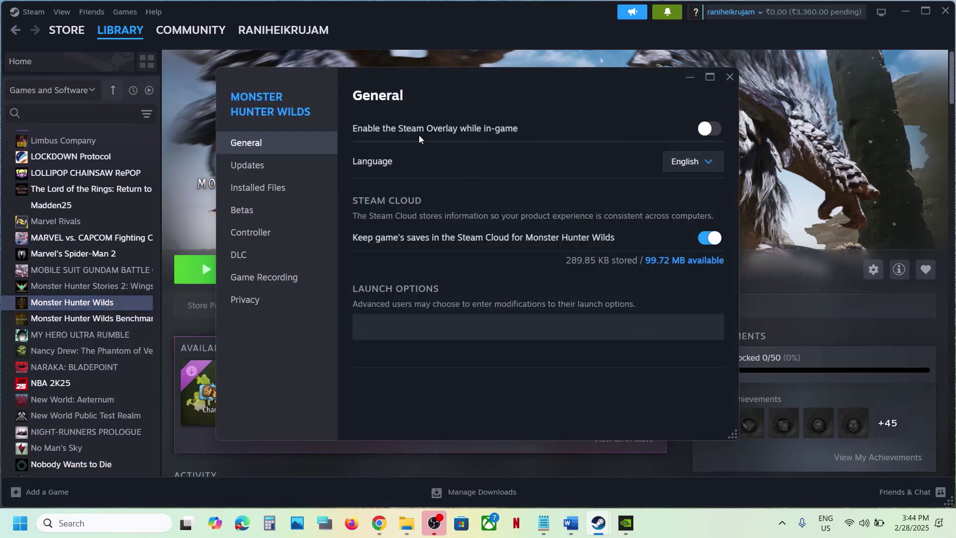
left_click(730, 77)
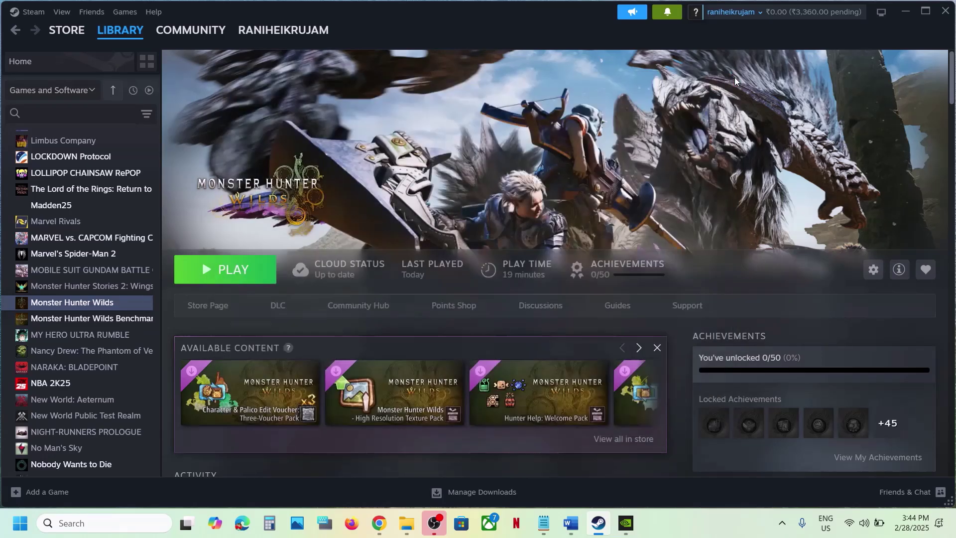
left_click(571, 523)
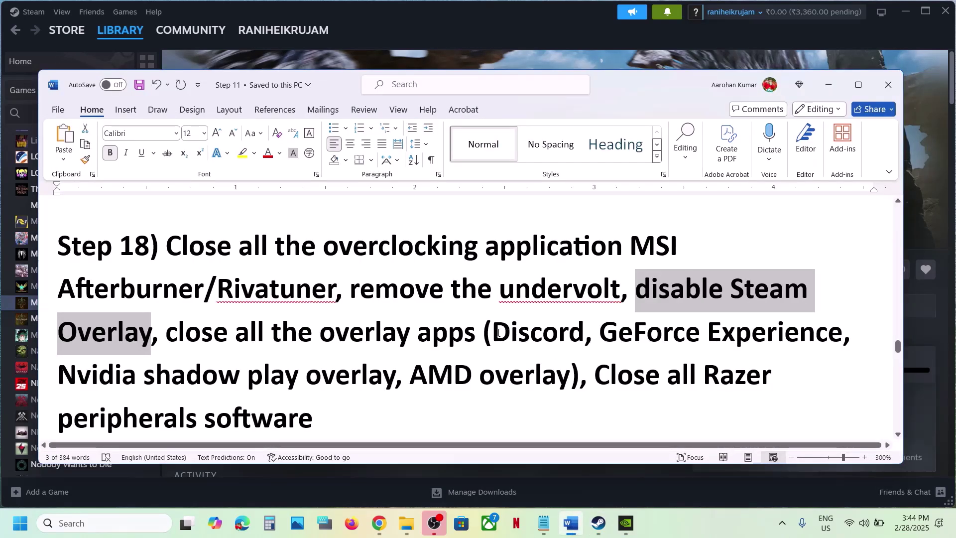